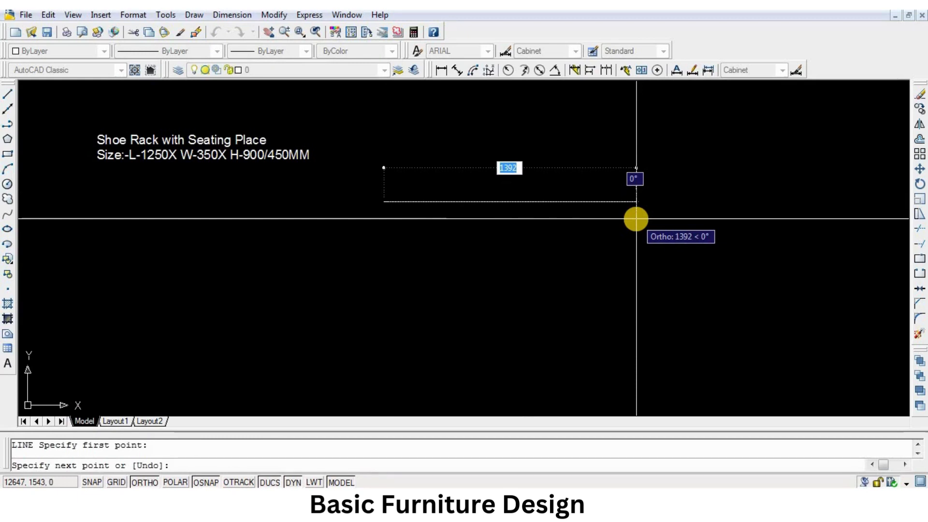
Step: End the unfinished line and set the current drawing colour to index colour 22
key("Return")
left_click(104, 50)
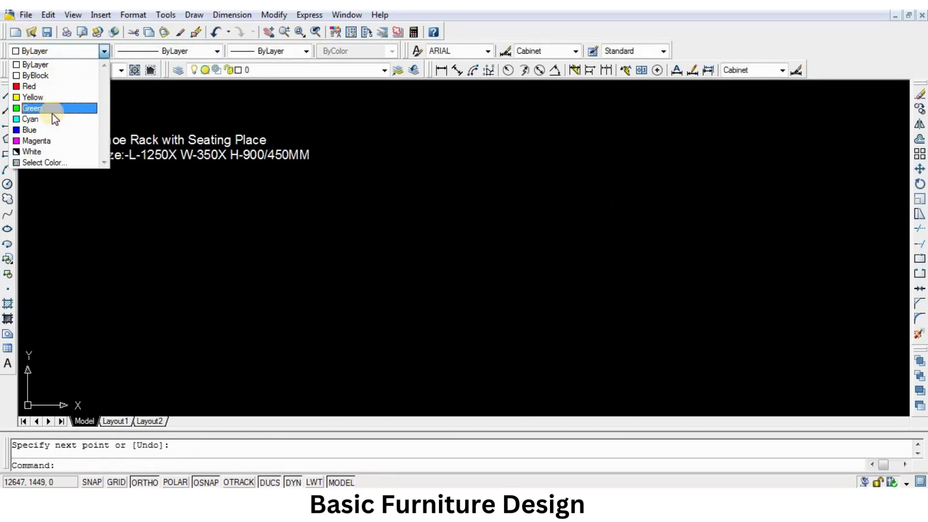
left_click(86, 174)
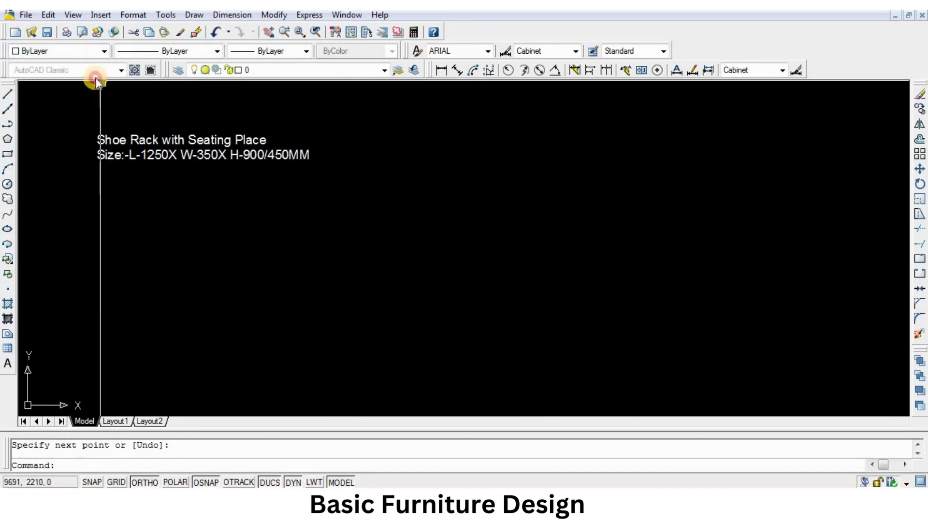
left_click(104, 51)
left_click(58, 162)
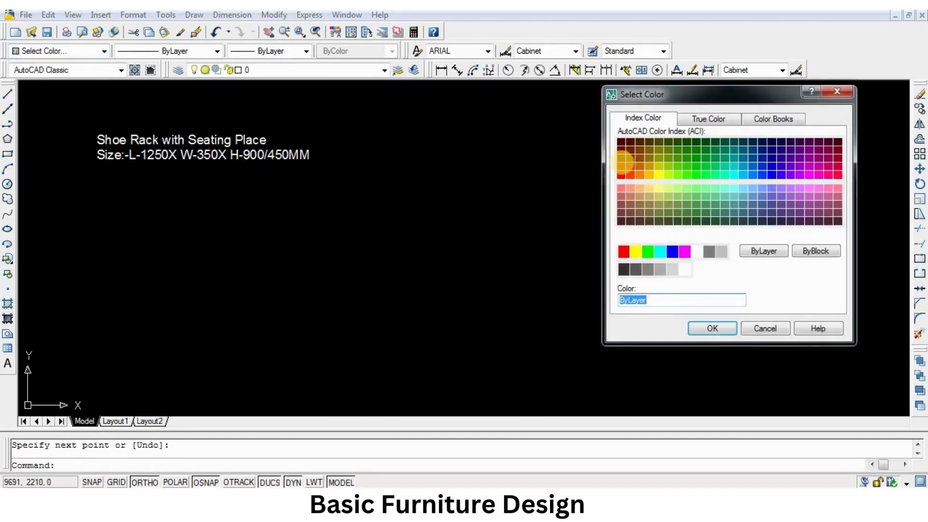
left_click(711, 328)
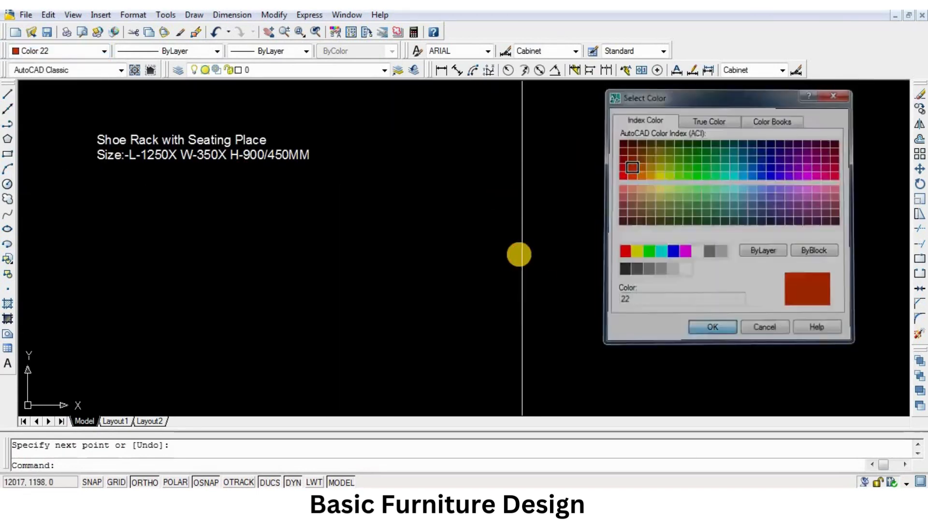
Step: Draw a 1250 mm horizontal top line to the right, continuing 900 mm straight down for the side
type("l")
key("Return")
left_click(397, 214)
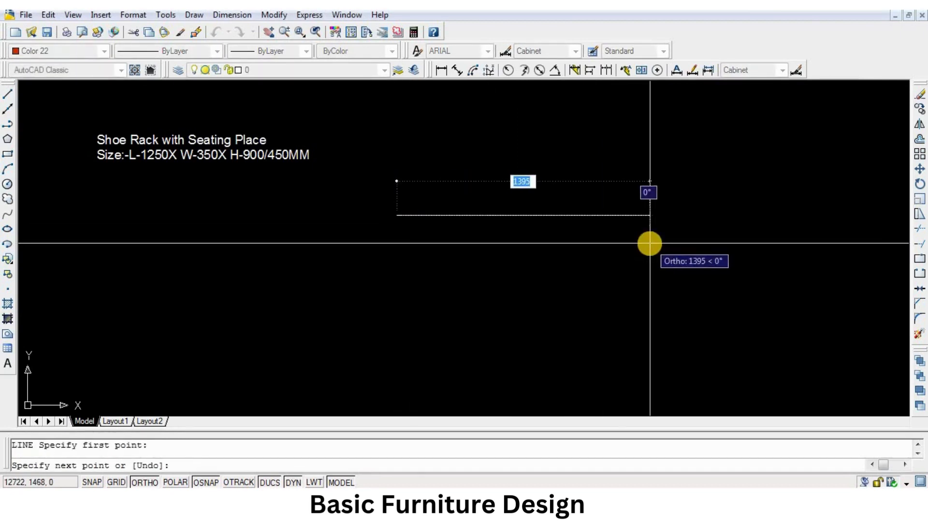
type("1")
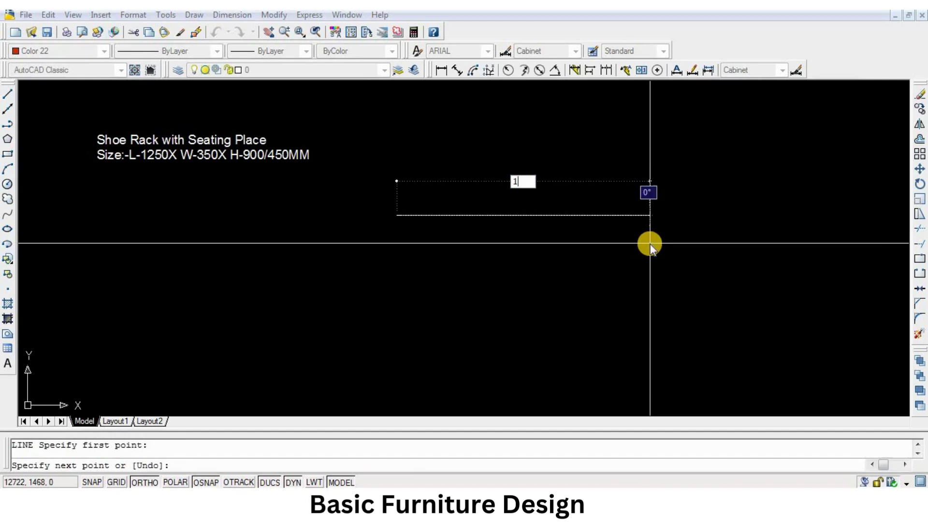
type("250")
key("Return")
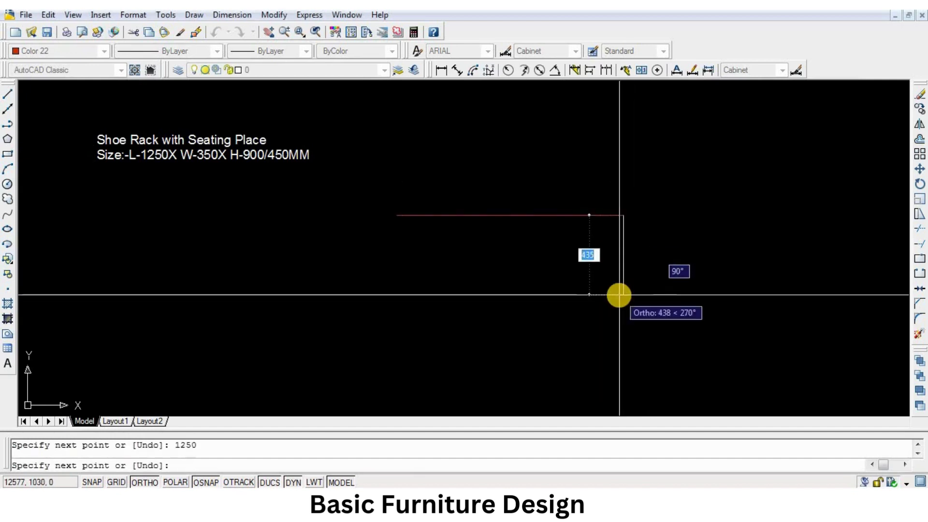
type("90")
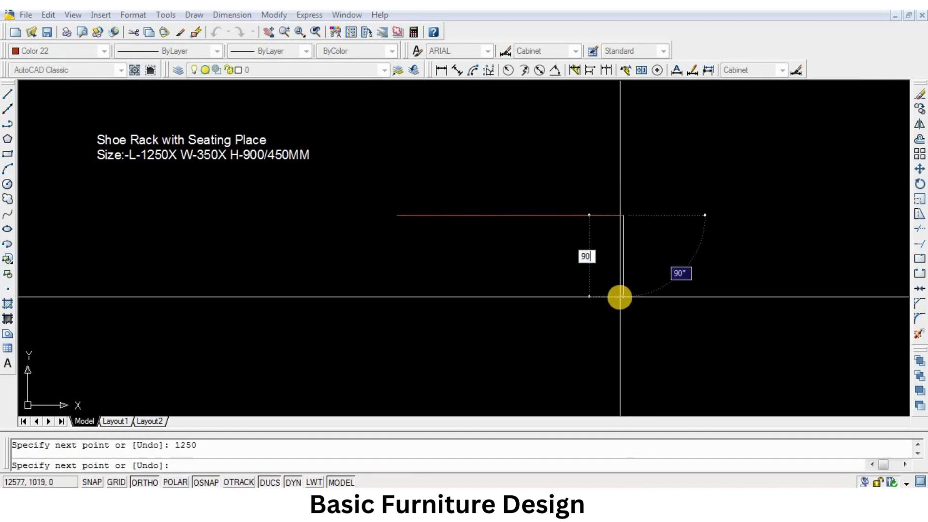
type("0")
key("Return")
key("Return")
Step: Mirror the vertical side line about the top line's midpoint to the opposite side, keeping the original
type("M")
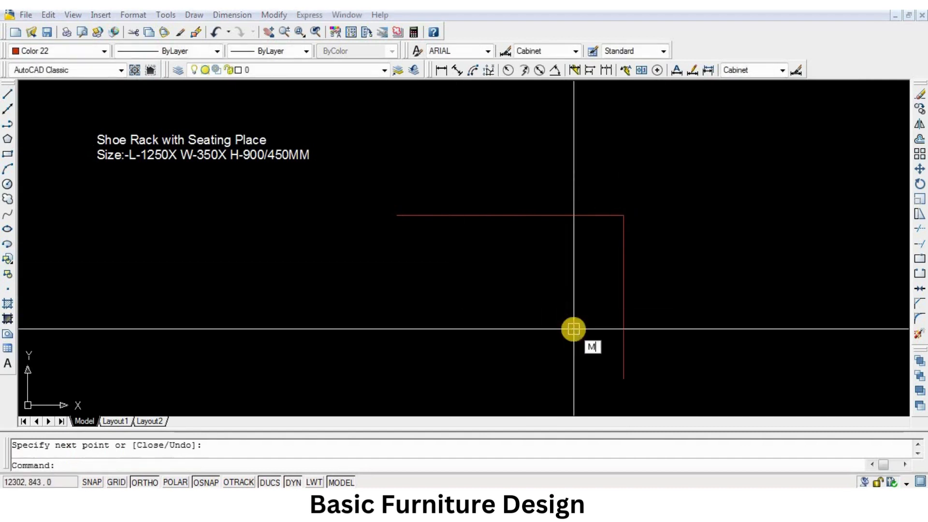
type("I")
key("Return")
left_click(658, 307)
left_click(561, 314)
key("Return")
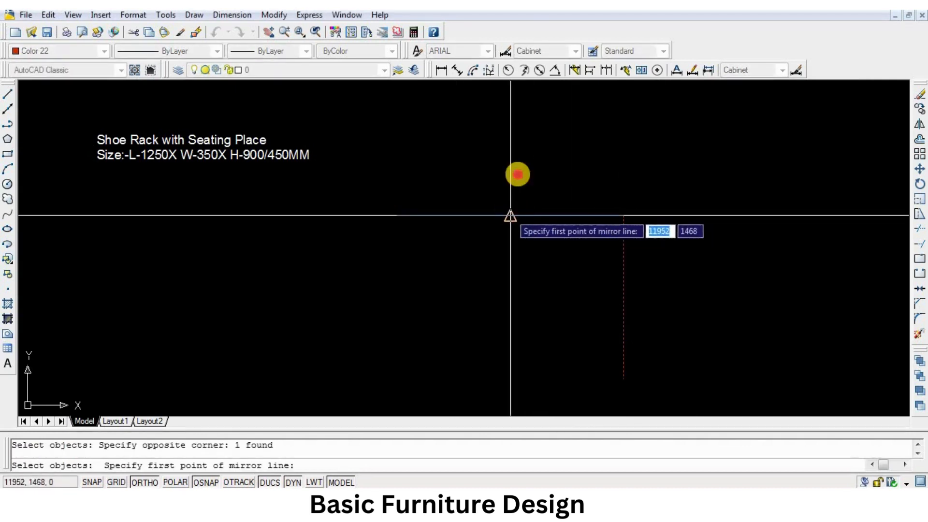
left_click(511, 215)
left_click(517, 170)
key("Return")
Step: Mirror the top line about the side line's midpoint to close the bottom of the rectangle, keeping the original
key("Return")
left_click(582, 198)
left_click(554, 254)
key("Return")
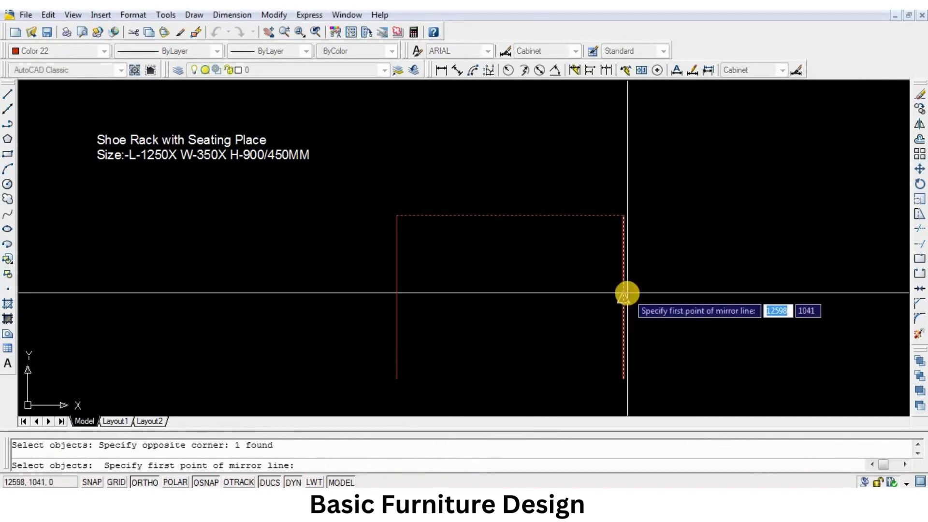
left_click(625, 293)
left_click(723, 293)
key("Return")
mouse_move(557, 334)
middle_mouse_down()
mouse_move(586, 274)
mouse_move(596, 314)
middle_mouse_up()
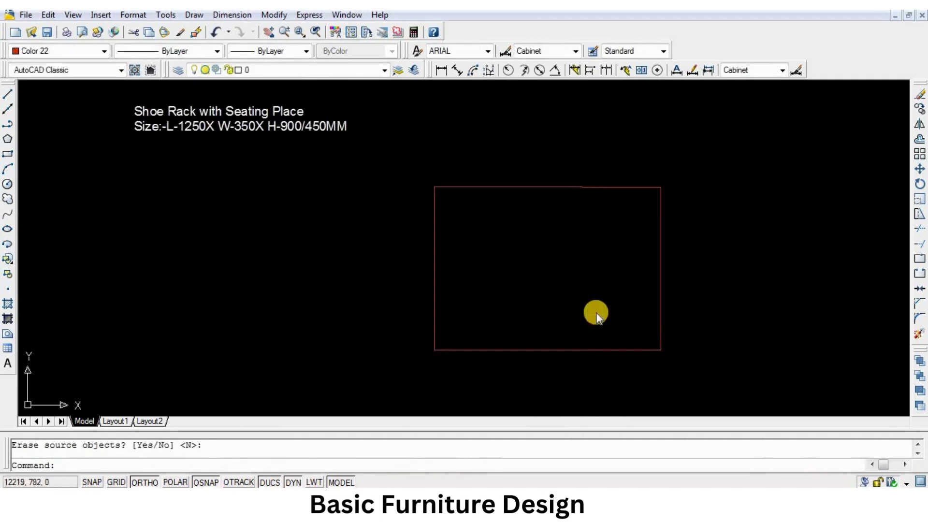
Step: Offset the rectangle's bottom line 50 mm upward for the skirting
type("O")
key("Return")
type("50")
key("Return")
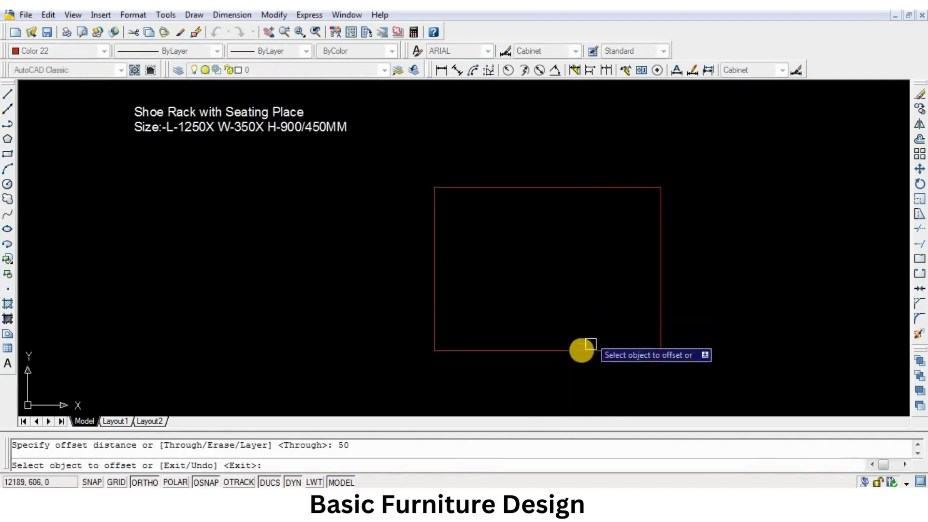
left_click(580, 349)
left_click(564, 285)
key("Return")
Step: Offset the skirting line 18 mm upward, and the left side and top line 18 mm inward
key("Return")
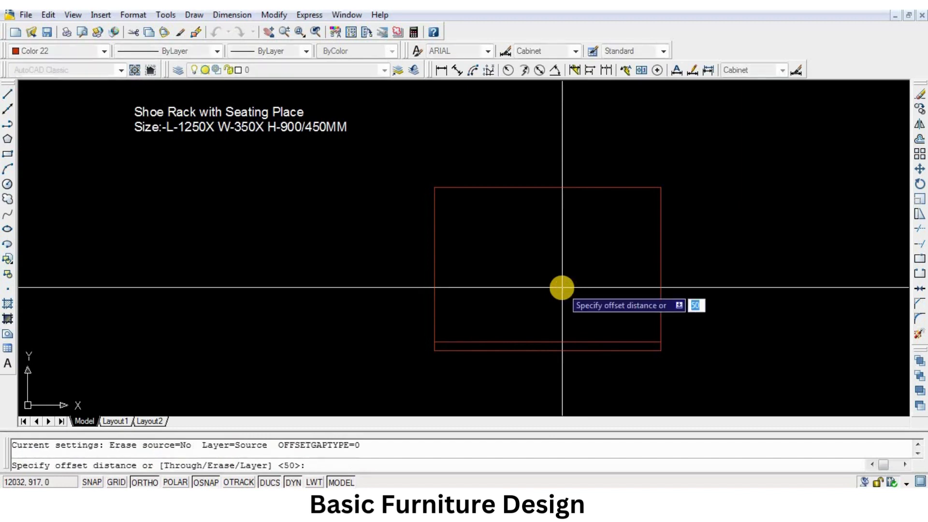
type("18")
key("Return")
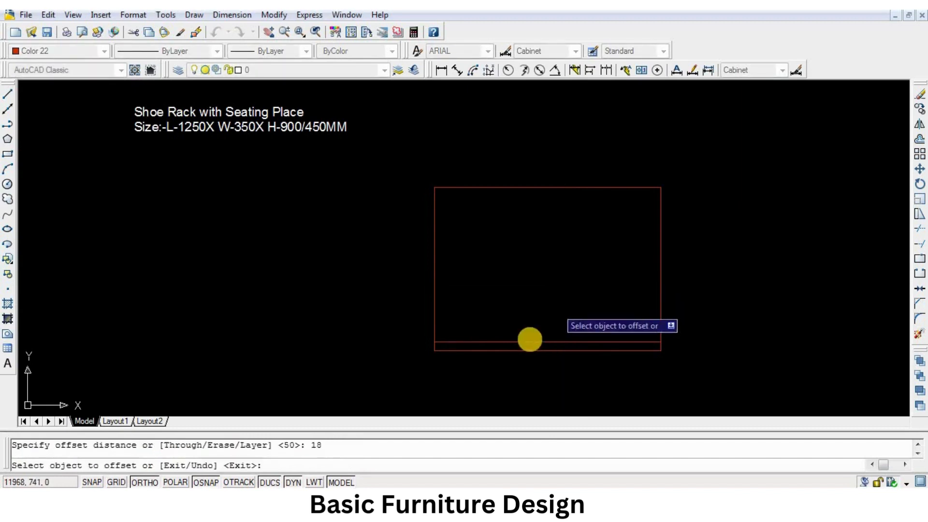
left_click(531, 341)
left_click(494, 292)
left_click(436, 305)
left_click(513, 305)
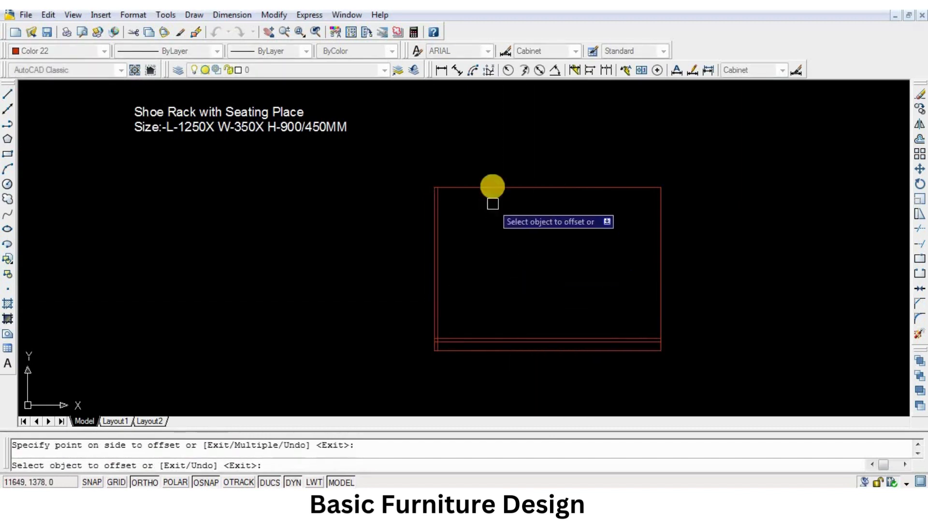
left_click(491, 187)
left_click(489, 233)
key("Return")
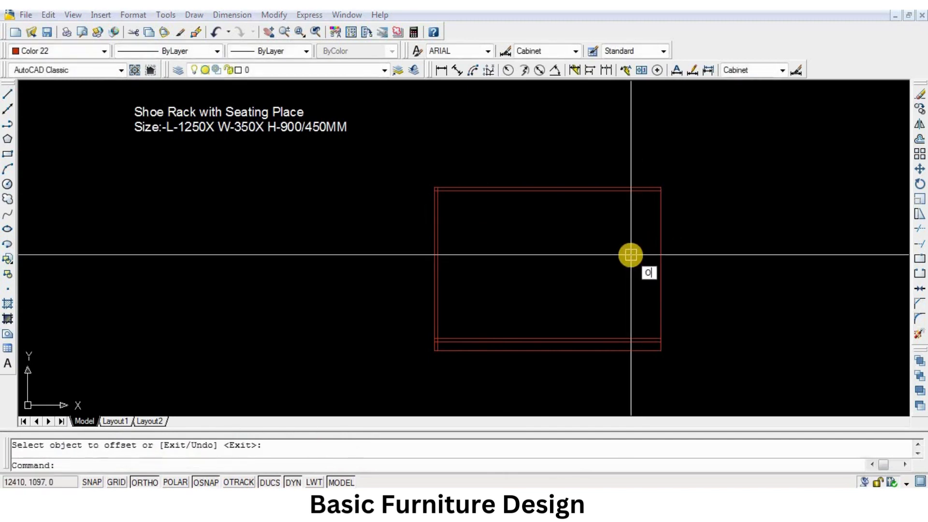
Step: Offset the rectangle's right side line 36 mm inward
type("O")
key("Return")
type("36")
key("Return")
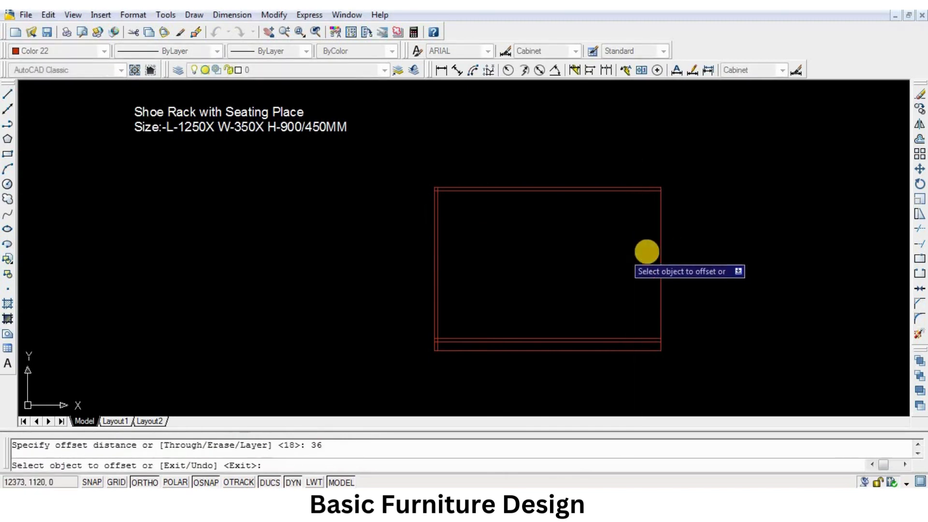
left_click(658, 251)
left_click(612, 265)
key("Return")
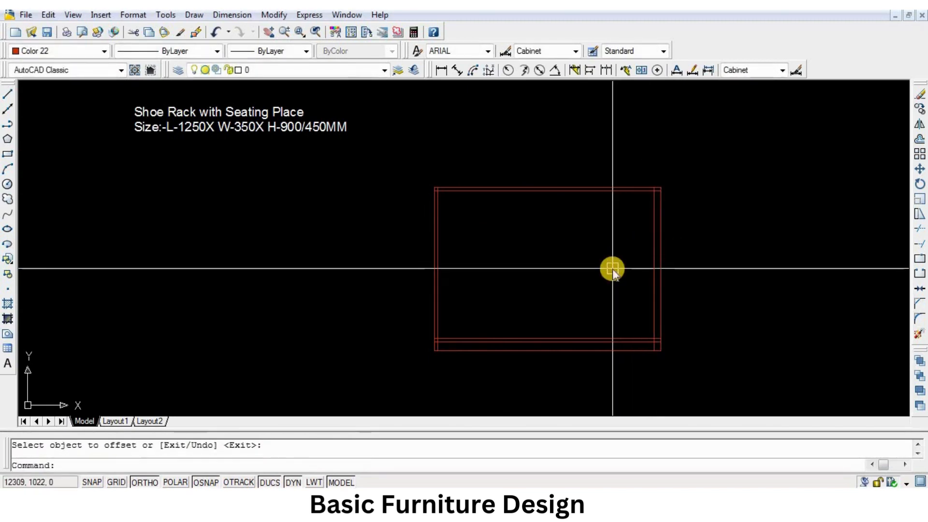
Step: Offset the bottom line 450 mm upward for the seat height
key("Return")
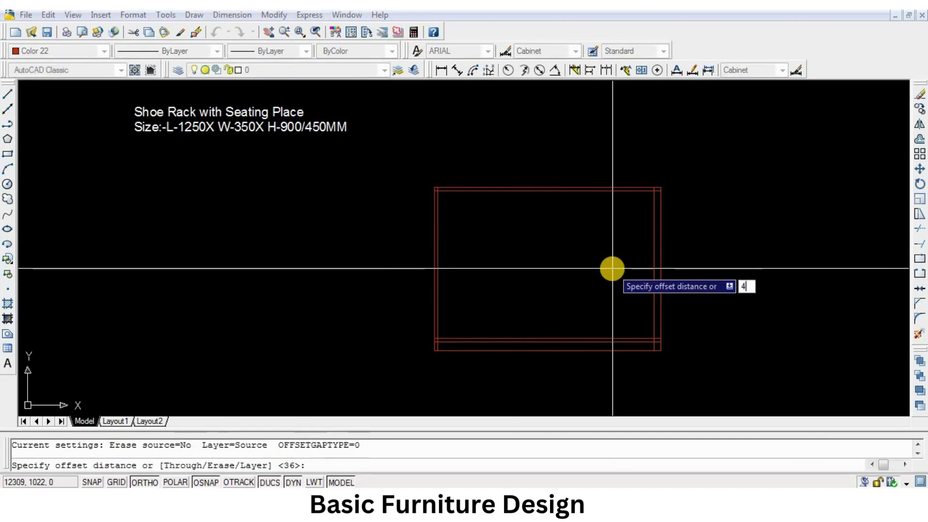
type("450")
key("Return")
left_click(567, 348)
left_click(564, 294)
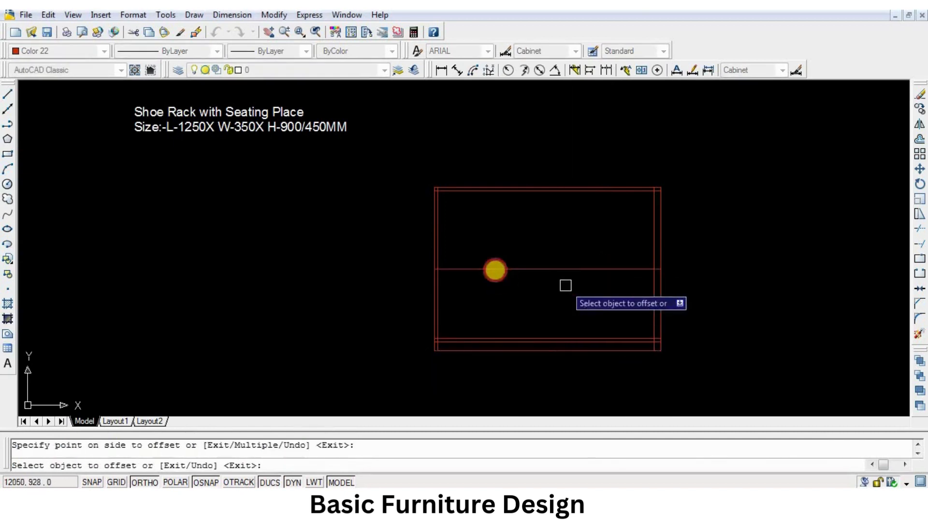
key("Return")
Step: Offset the outer left side line 800 mm to the right as a vertical divider
type("o")
key("Return")
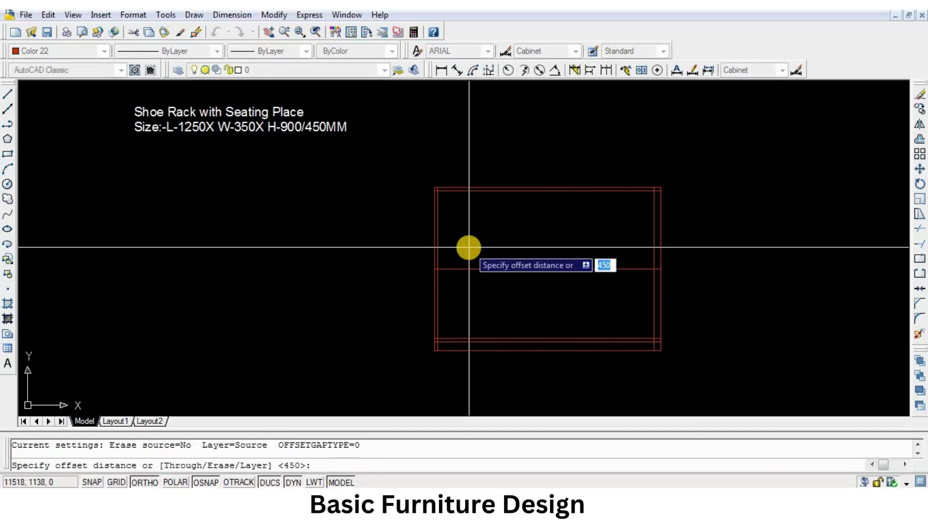
type("800")
key("Return")
scroll(430, 329, "up", 3)
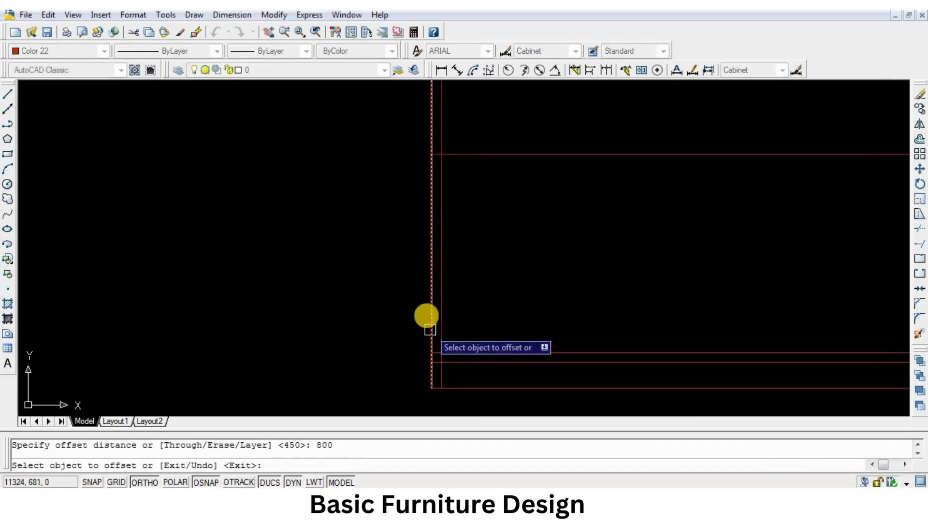
left_click(428, 315)
left_click(512, 314)
scroll(475, 308, "down", 8)
key("Return")
Step: Trim the seat-height line to the left of the vertical divider, using the divider as cutting edge
scroll(517, 283, "up", 3)
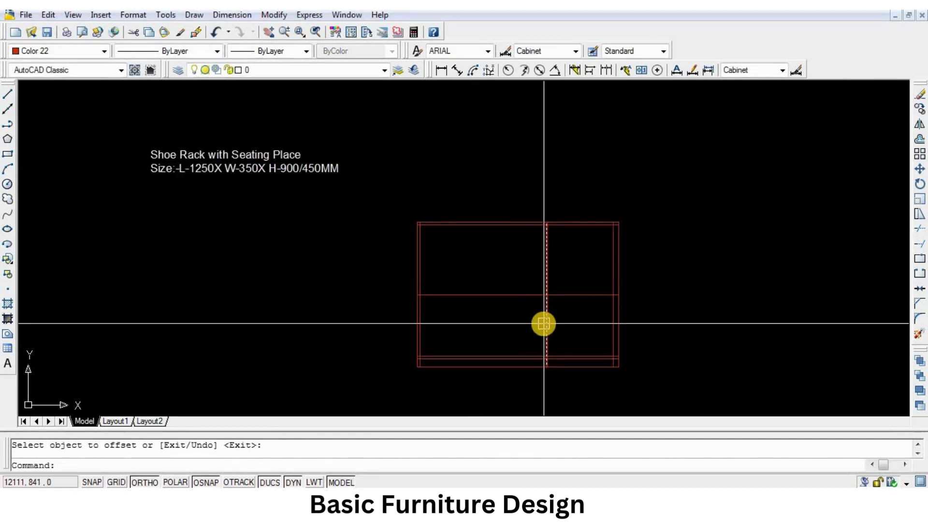
type("t")
key("Return")
scroll(549, 348, "up", 3)
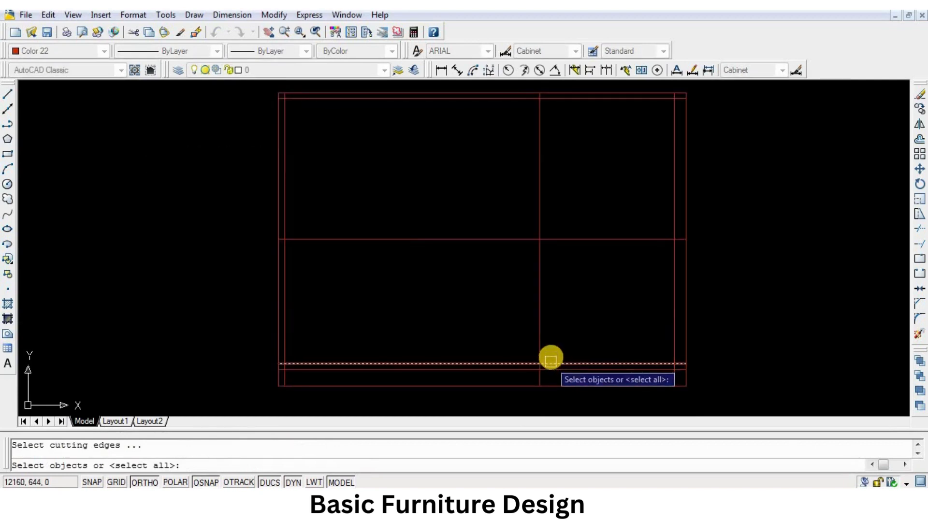
left_click(537, 287)
key("Return")
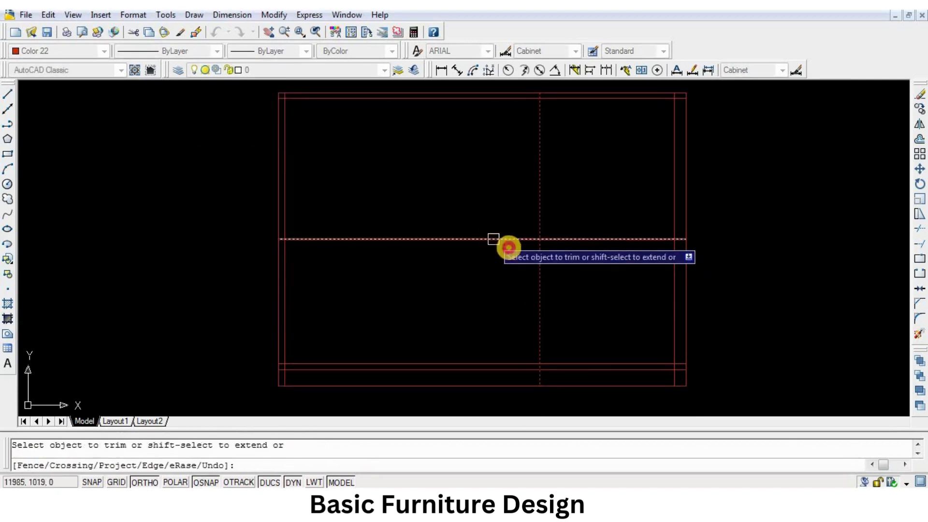
left_click(494, 239)
middle_click_drag(562, 239, 562, 301)
Step: Try to trim the vertical divider above the seat line, using the seat line as cutting edge
key("Return")
left_click(561, 300)
key("Return")
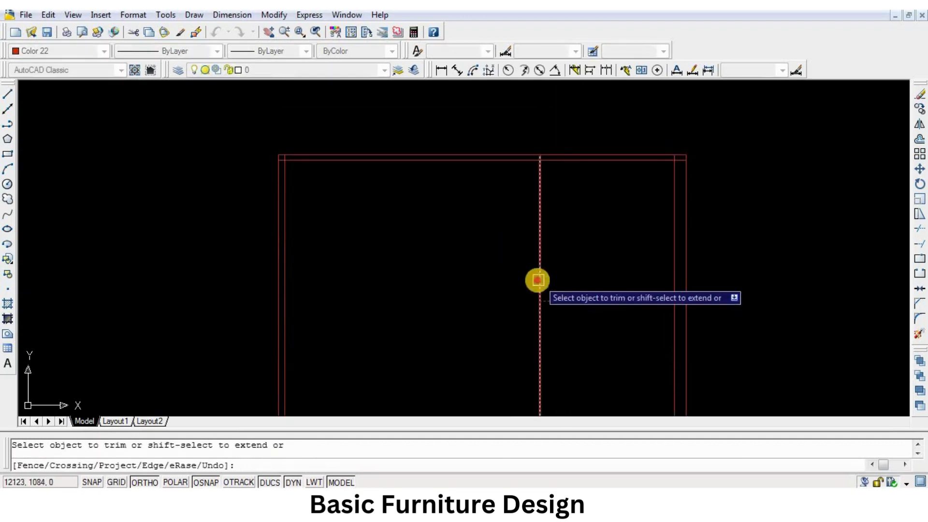
scroll(561, 281, "down", 3)
scroll(560, 285, "up", 1)
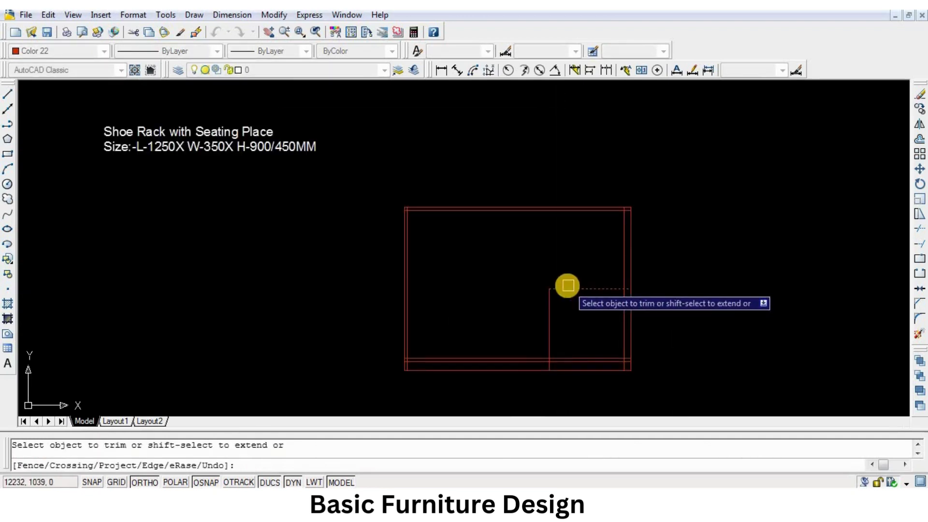
scroll(567, 285, "up", 3)
key("Return")
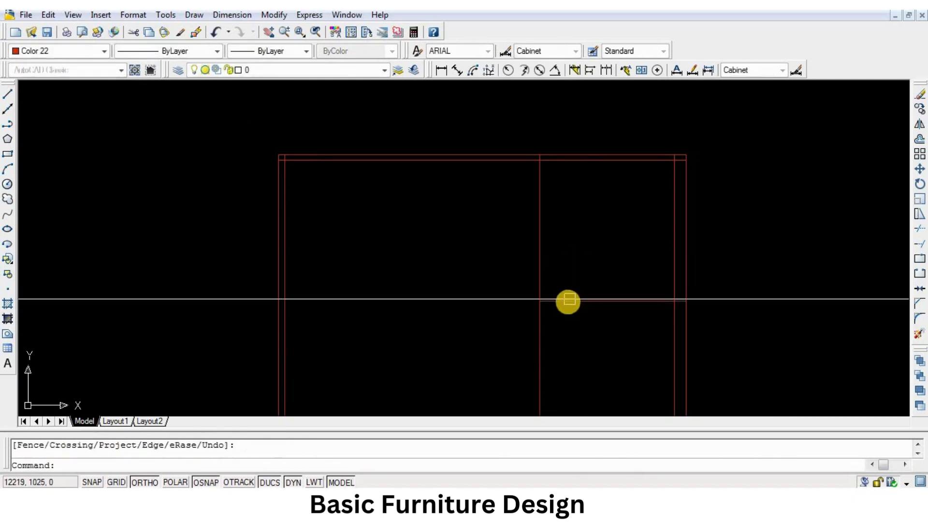
Step: Trim both top panel lines to the right of the vertical divider
key("Return")
left_click(567, 300)
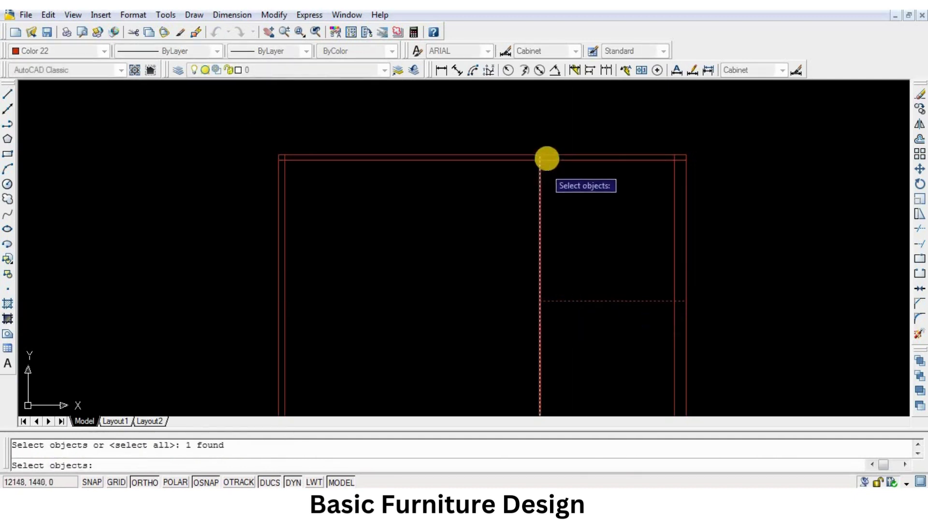
scroll(547, 158, "up", 5)
left_click(523, 181)
key("Return")
scroll(565, 169, "down", 5)
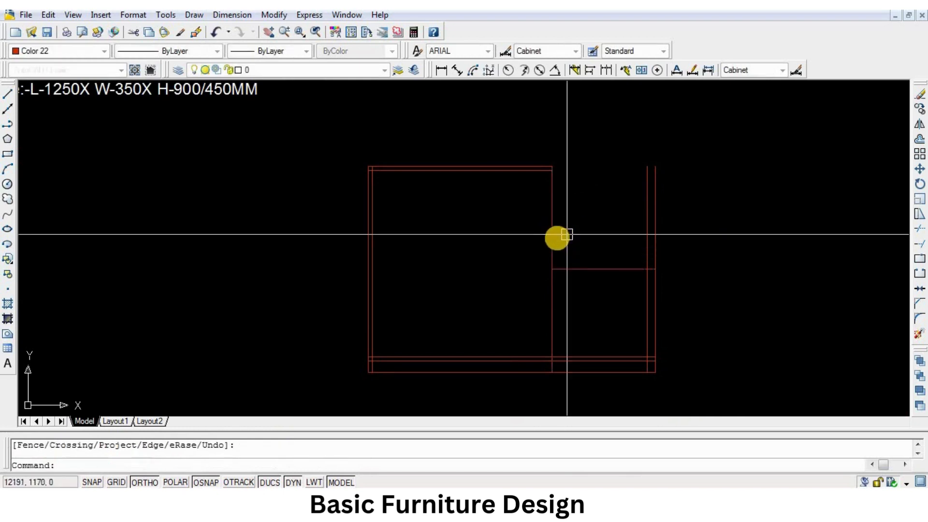
Step: Trim the vertical divider and both right side lines above the seat line
scroll(561, 242, "up", 5)
scroll(518, 239, "down", 5)
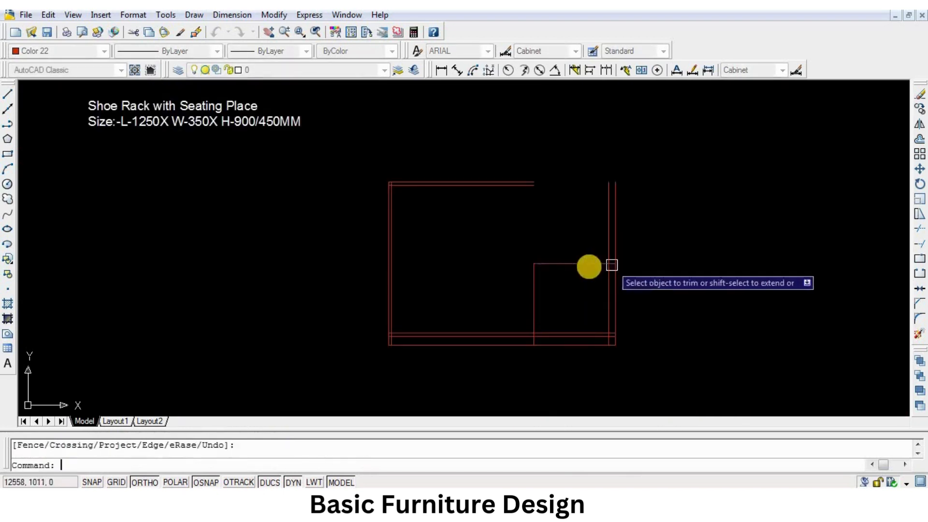
right_click(547, 213)
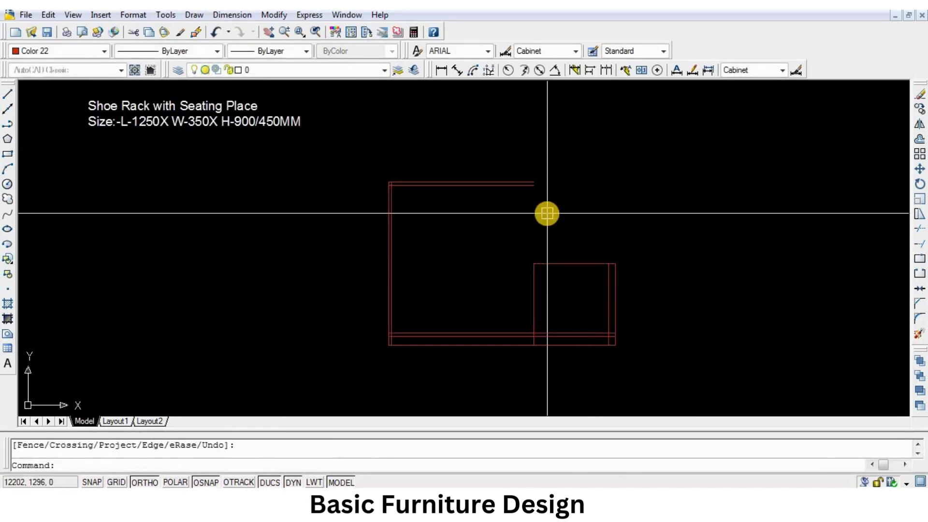
Step: Close the open right end of the top panel with a short vertical line
type("L")
key("Return")
scroll(547, 213, "up", 3)
left_click(519, 156)
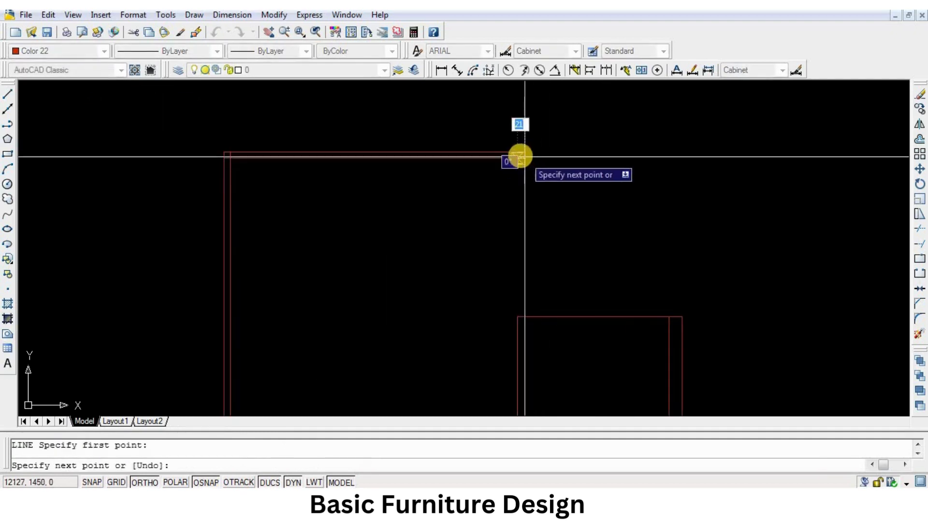
left_click(517, 151)
right_click(587, 222)
Step: Offset the top line of the low seating section downward by 36 to form the seat panel
type("O")
key("Return")
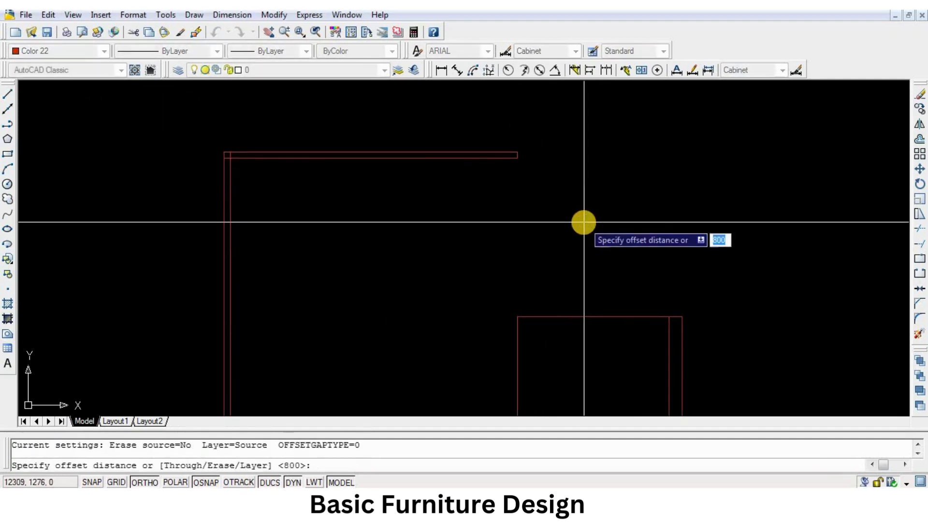
key("Return")
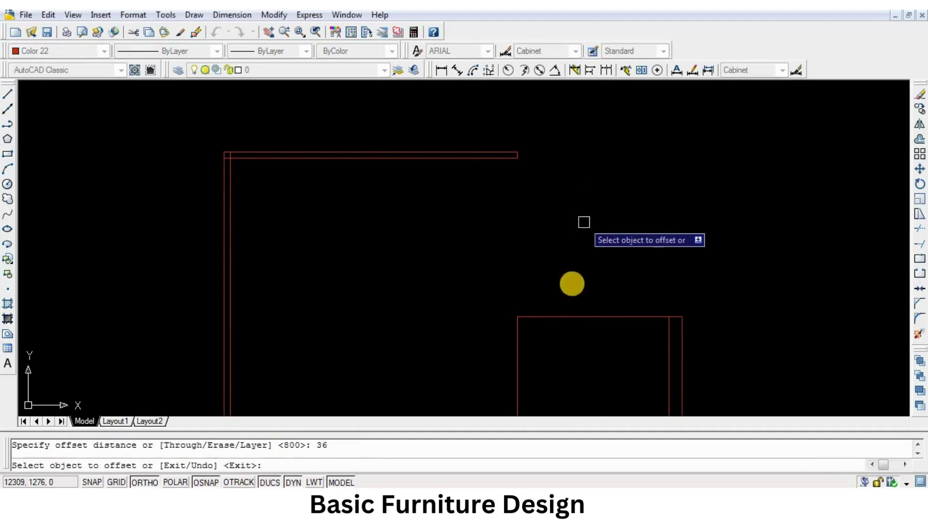
left_click(556, 317)
left_click(566, 355)
scroll(564, 262, "down", 5)
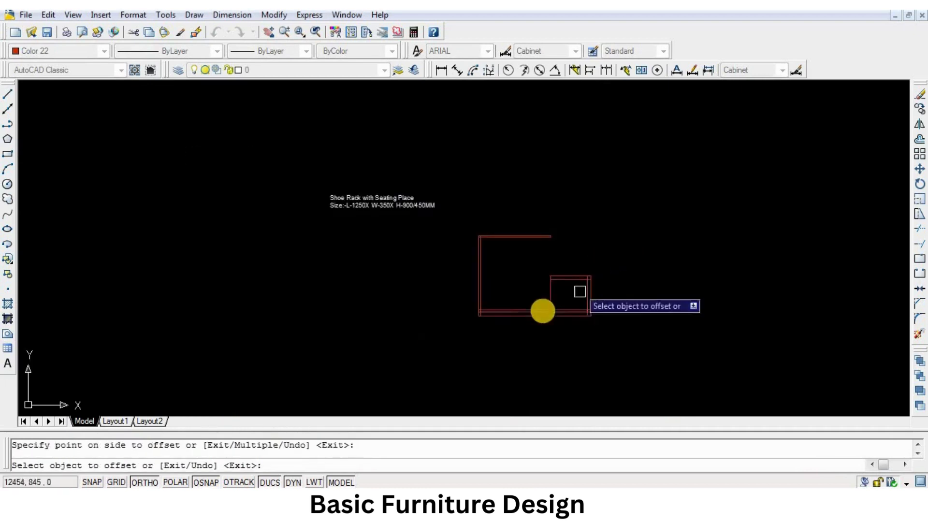
scroll(546, 313, "up", 4)
right_click(553, 307)
middle_click_drag(569, 264, 581, 315)
middle_click_drag(563, 263, 564, 264)
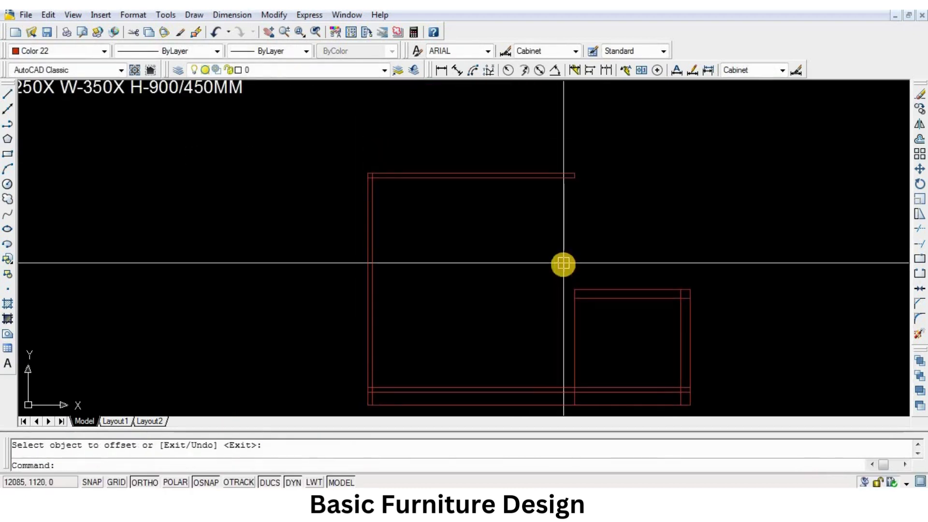
left_click(574, 296)
left_click(574, 289)
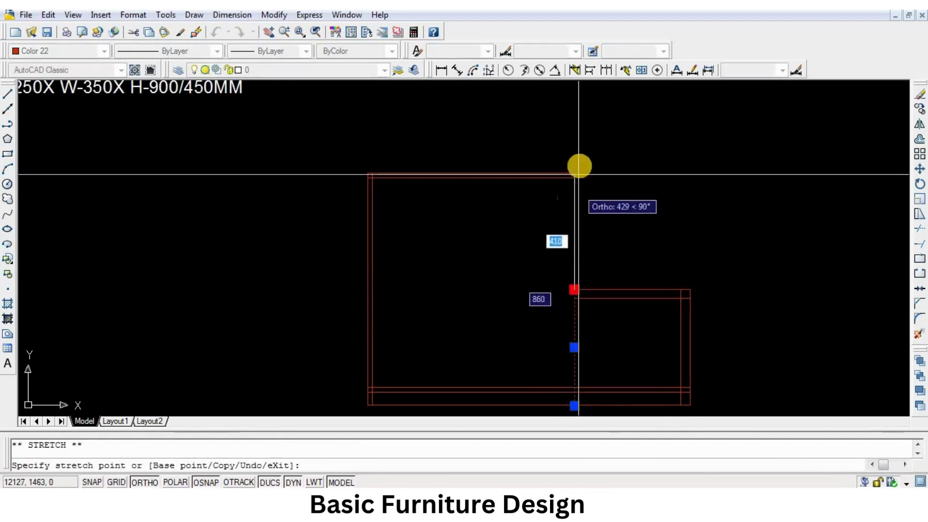
scroll(574, 173, "up", 3)
key("space")
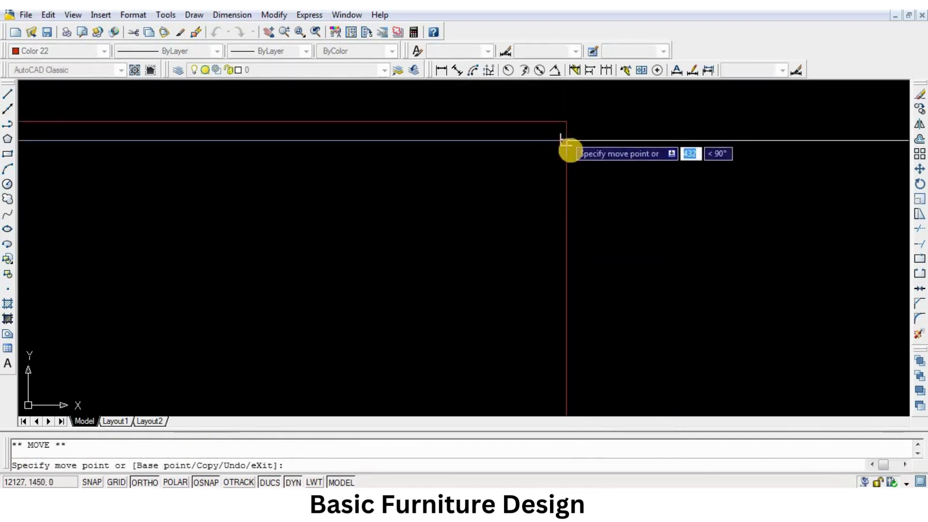
key("space")
Step: Erase the short vertical line closing the right end of the top panel
left_click(566, 132)
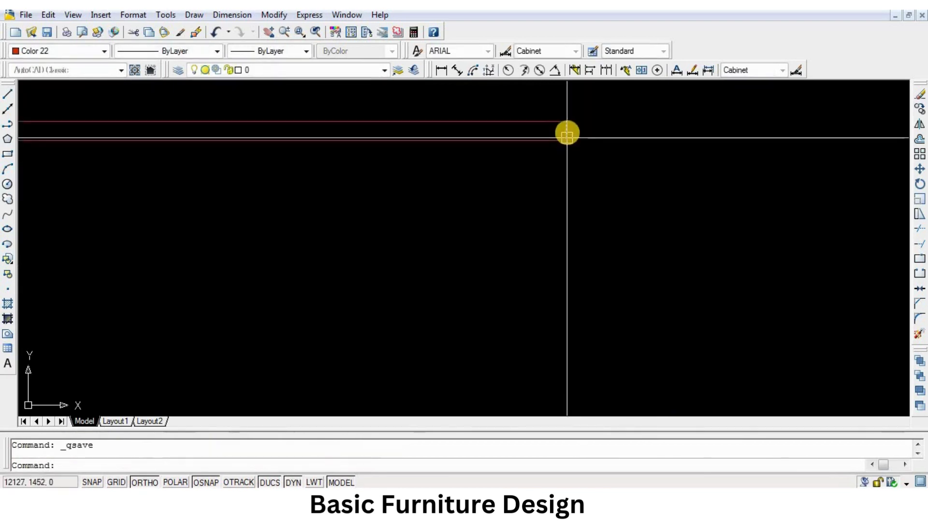
left_click(919, 94)
scroll(599, 289, "down", 3)
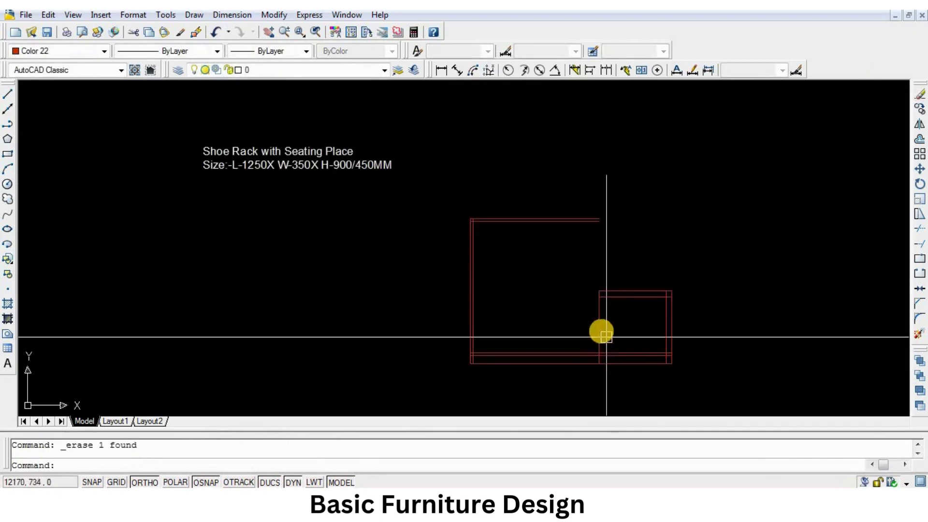
Step: Stretch the vertical divider's upper end to the top panel's right corner, and erase the divider
left_click(597, 297)
left_click(600, 292)
scroll(607, 220, "up", 6)
left_click(573, 218)
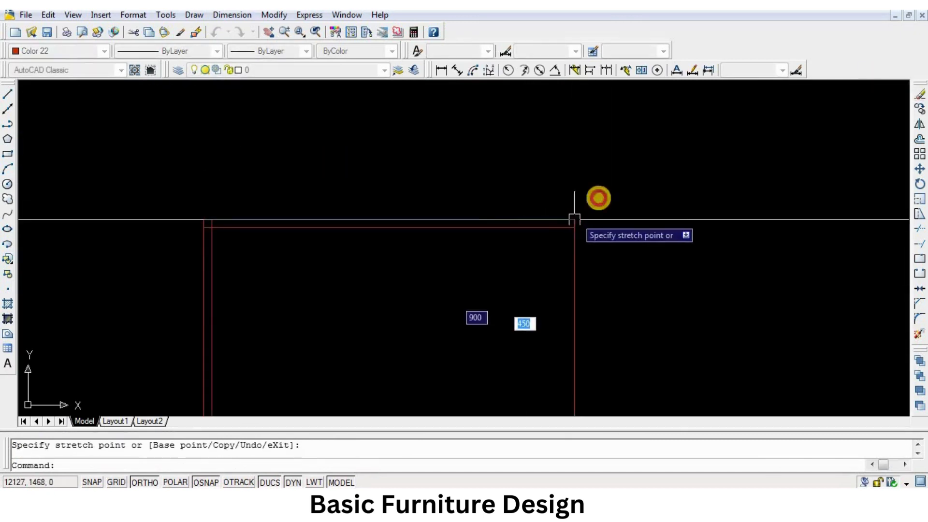
key("space")
Step: Draw a new vertical divider line from the top panel's upper right corner down to the bottom panel's lower line
scroll(605, 217, "down", 8)
scroll(605, 240, "up", 6)
type("l")
key("space")
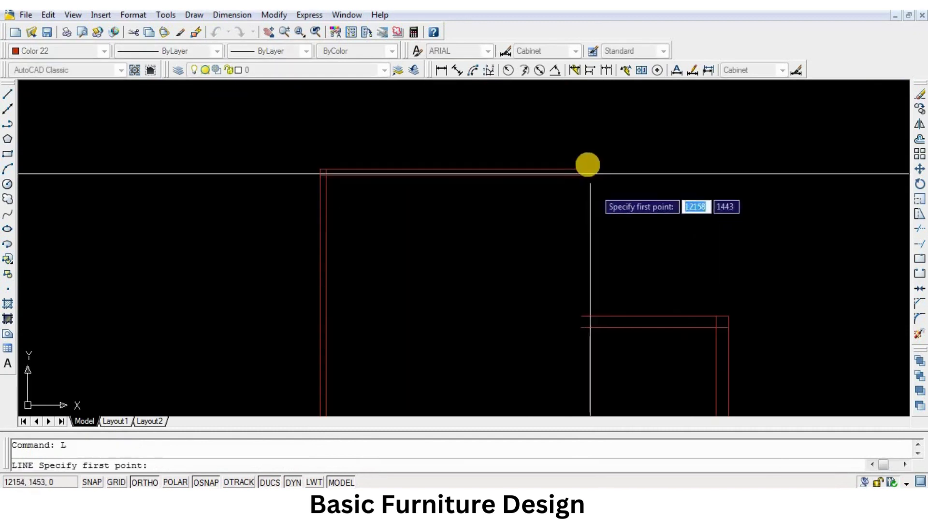
left_click(582, 170)
middle_click_drag(597, 411, 594, 235)
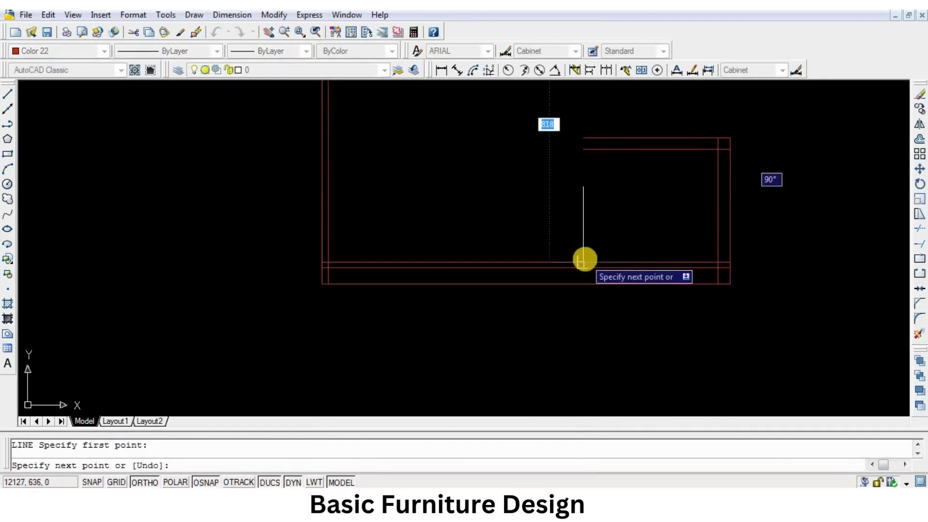
scroll(585, 269, "up", 6)
left_click(563, 267)
key("space")
scroll(625, 353, "down", 8)
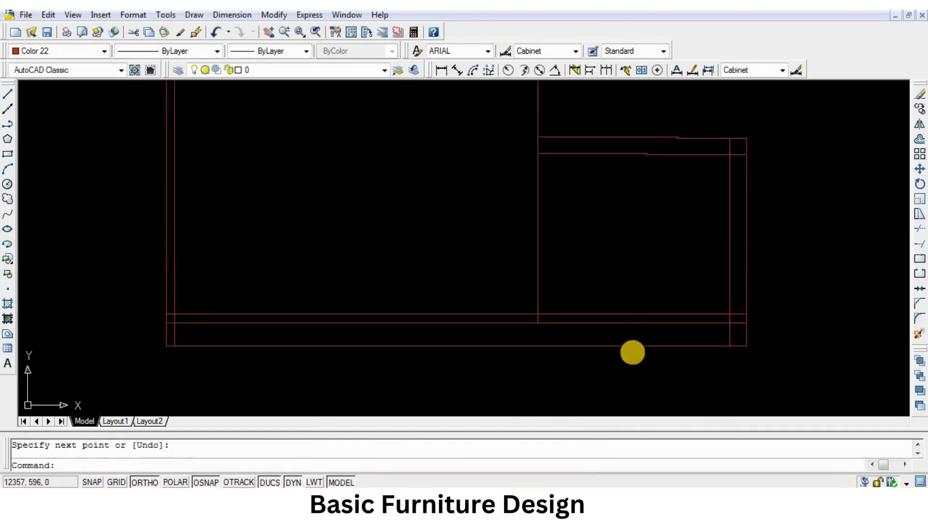
Step: Trim the inner right side line above the seat panel's lower line, using that line as cutting edge
scroll(677, 314, "up", 2)
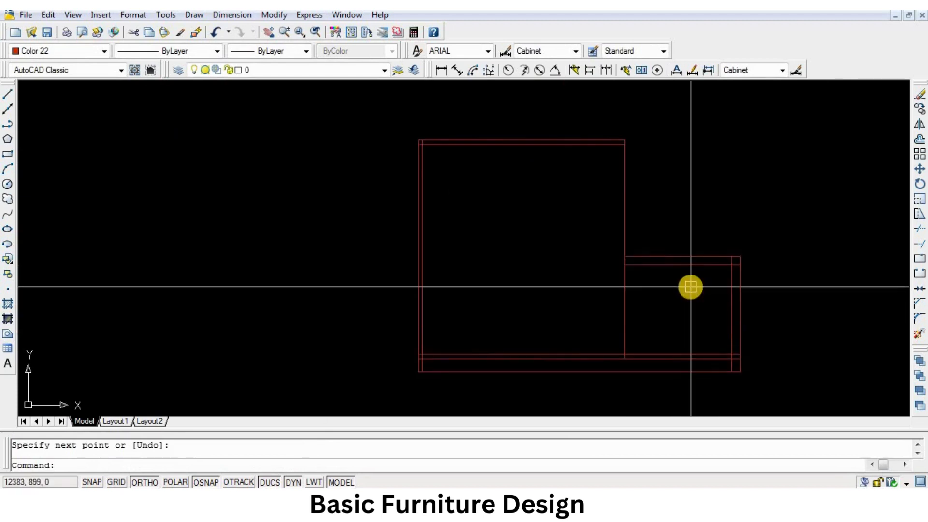
type("tr")
key("space")
scroll(705, 271, "up", 3)
key("space")
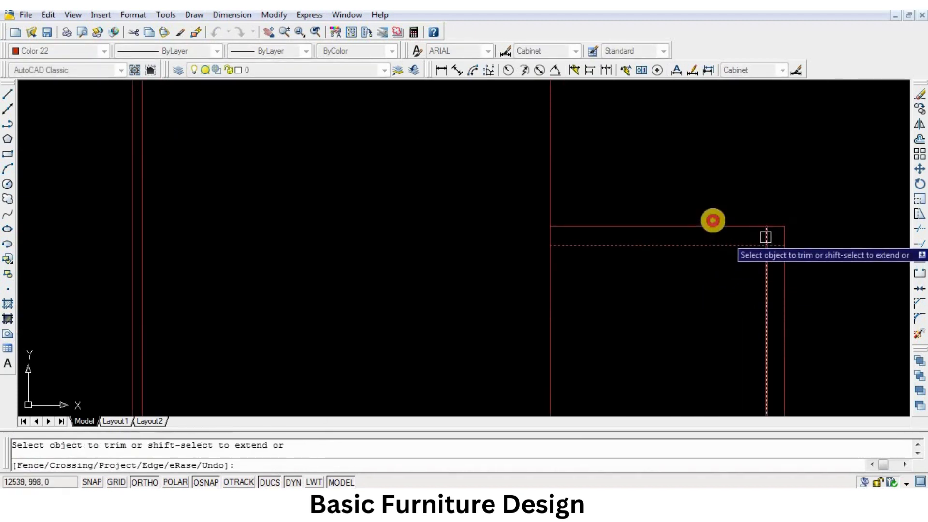
scroll(700, 290, "down", 4)
scroll(686, 285, "up", 5)
scroll(696, 295, "up", 3)
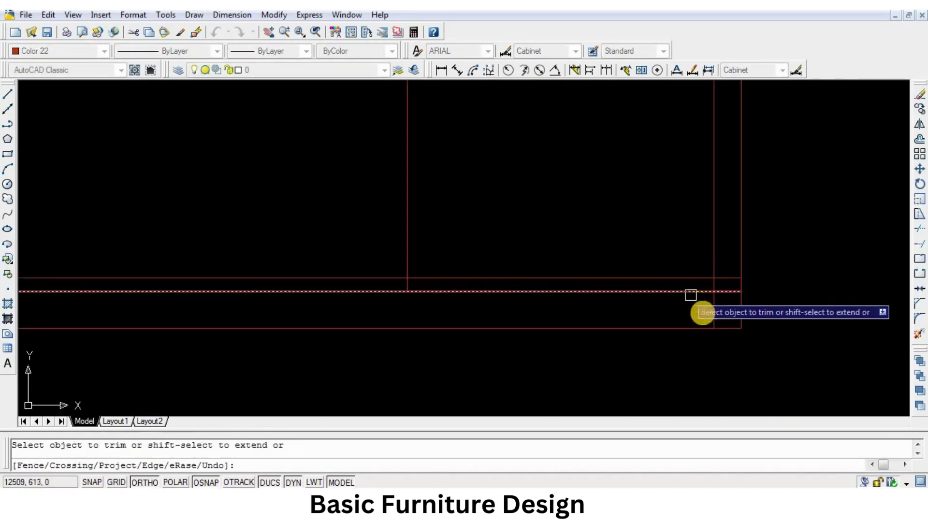
key("space")
Step: Trim both bottom panel lines to the right of the inner right side line
key("space")
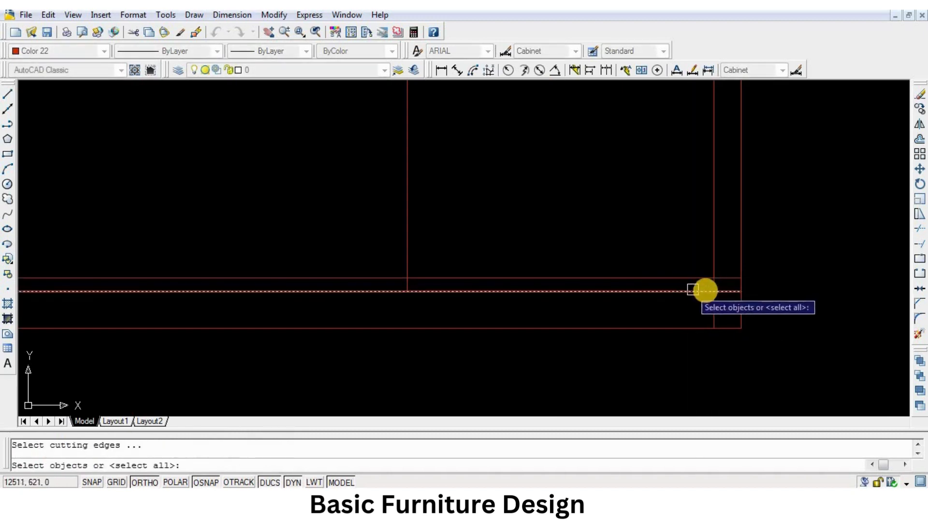
left_click(714, 263)
scroll(727, 269, "up", 4)
key("space")
left_click(728, 267)
left_click(708, 321)
scroll(734, 334, "down", 3)
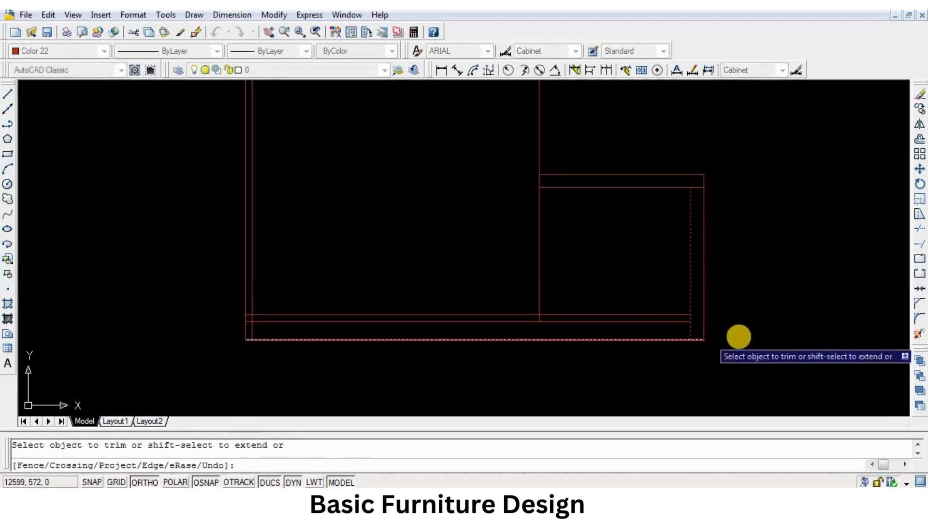
key("space")
Step: Draw a horizontal guide line from the seat's upper right corner out to the right of the rack
scroll(623, 331, "down", 3)
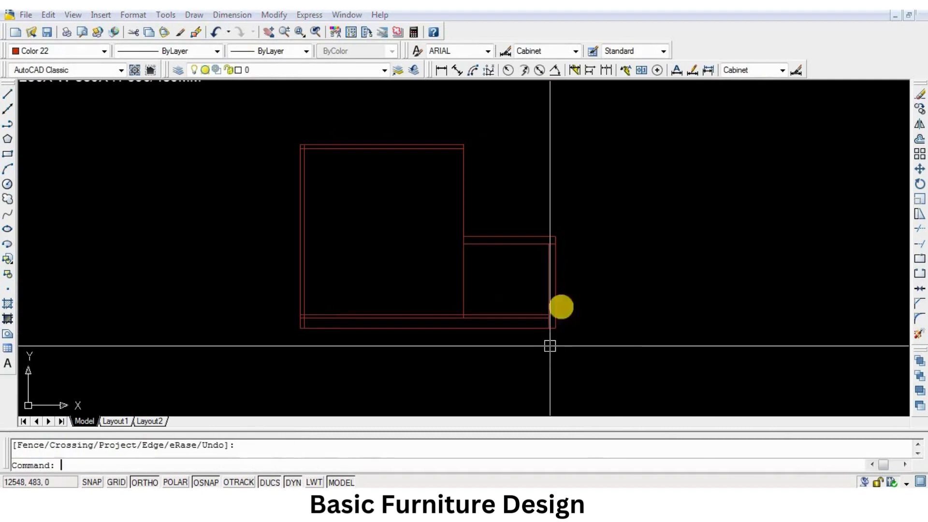
type("l")
key("space")
left_click(555, 237)
left_click(642, 244)
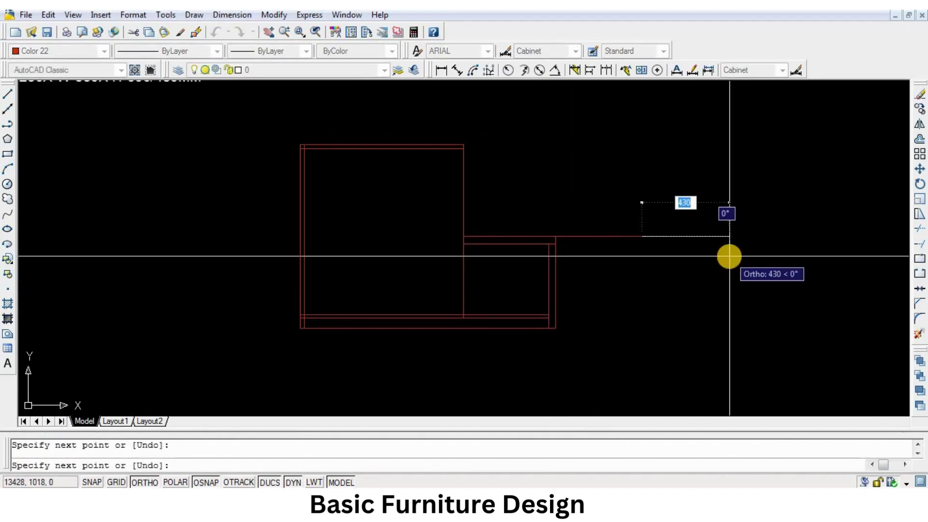
Step: Draw a rectangle 350 wide and 450 high from the guide line's end, and erase the guide line
type("350")
key("space")
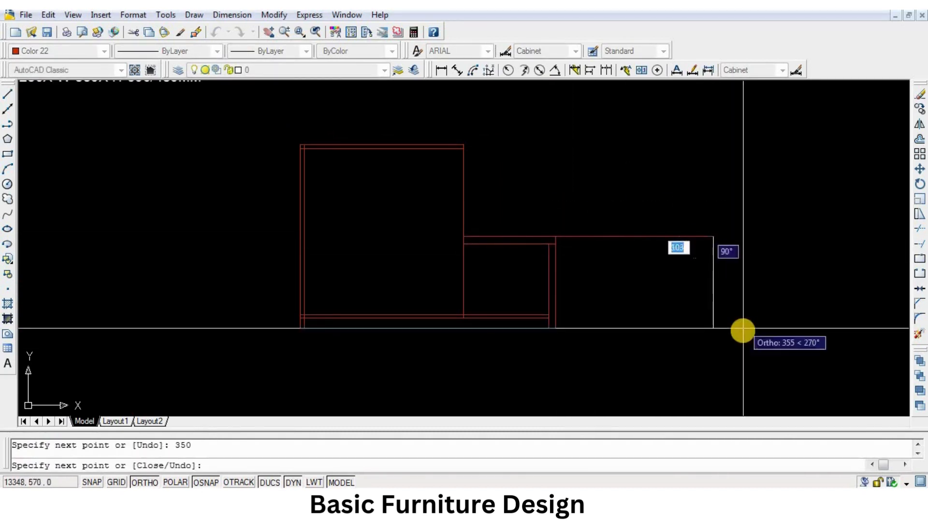
type("450")
key("space")
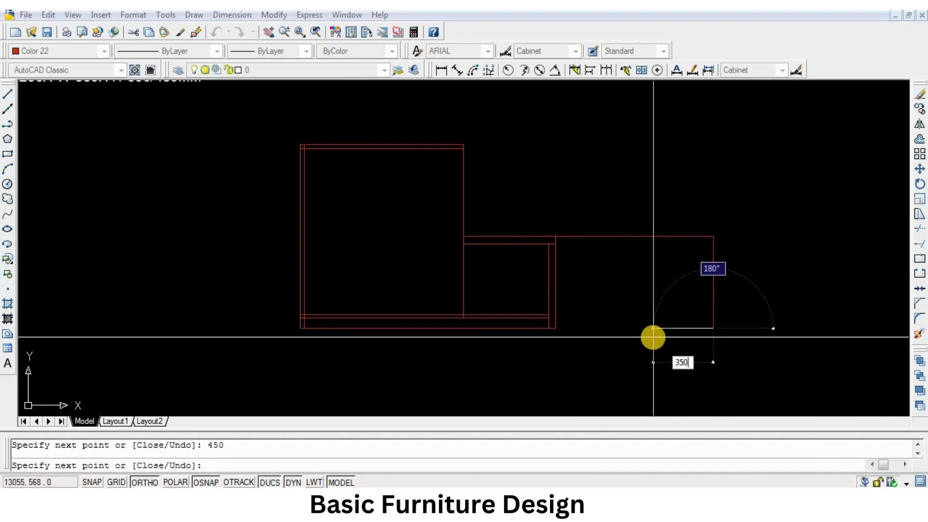
type("350")
key("space")
key("Return")
left_click(598, 236)
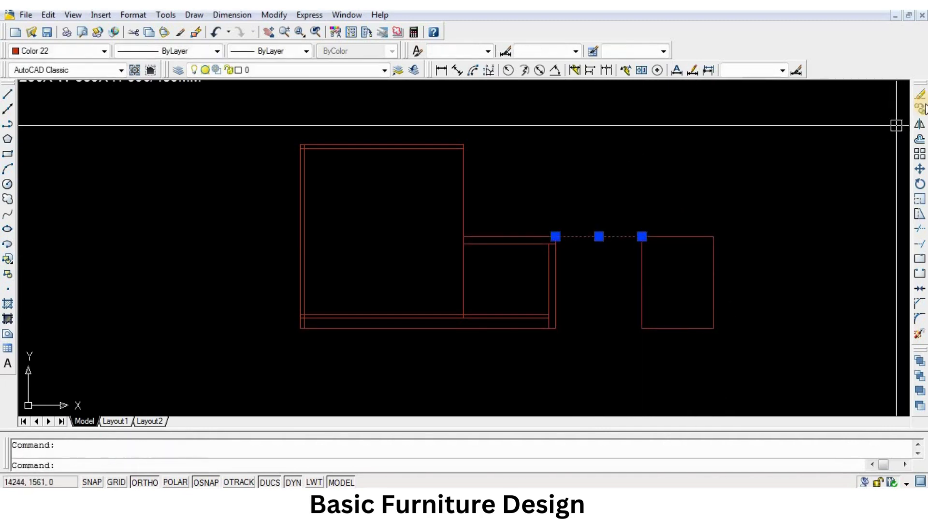
left_click(921, 95)
Step: Trim the inner left side line below the bottom panel and the panel's upper line left of that side line
middle_click_drag(471, 346, 613, 336)
scroll(434, 316, "down", 2)
middle_click_drag(434, 316, 505, 329)
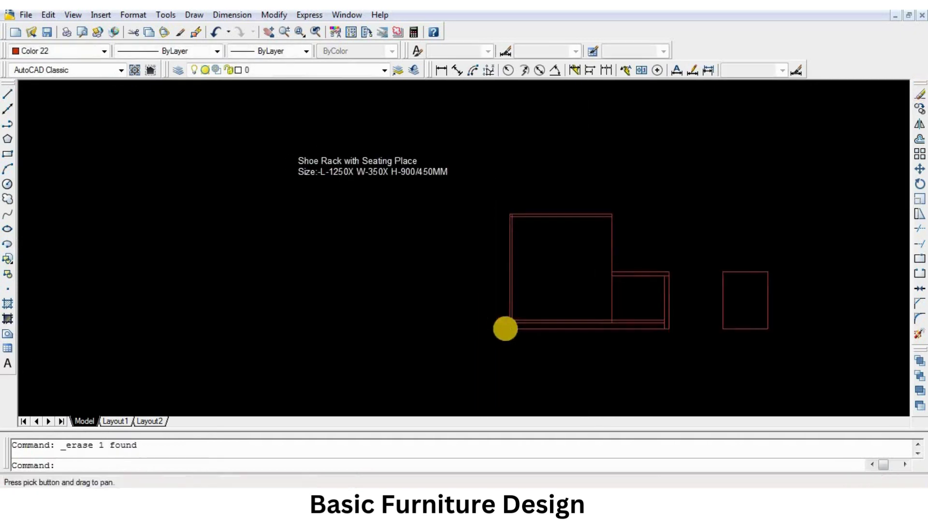
scroll(504, 328, "up", 5)
type("T")
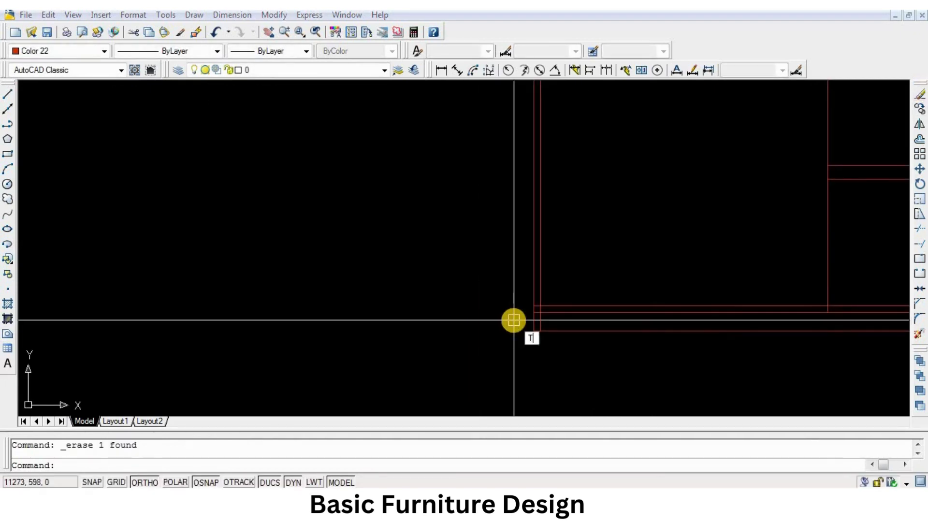
type("R")
key("space")
key("space")
scroll(534, 322, "up", 4)
left_click(550, 315)
left_click(543, 277)
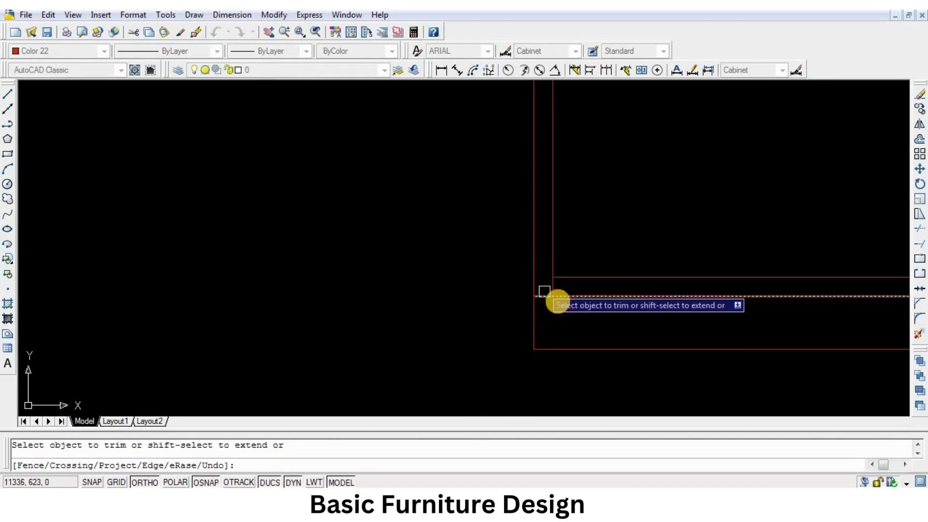
key("space")
Step: Draw a short vertical line continuing the inner left side line from the bottom panel down to the base line
type("L")
key("space")
left_click(552, 296)
left_click(552, 349)
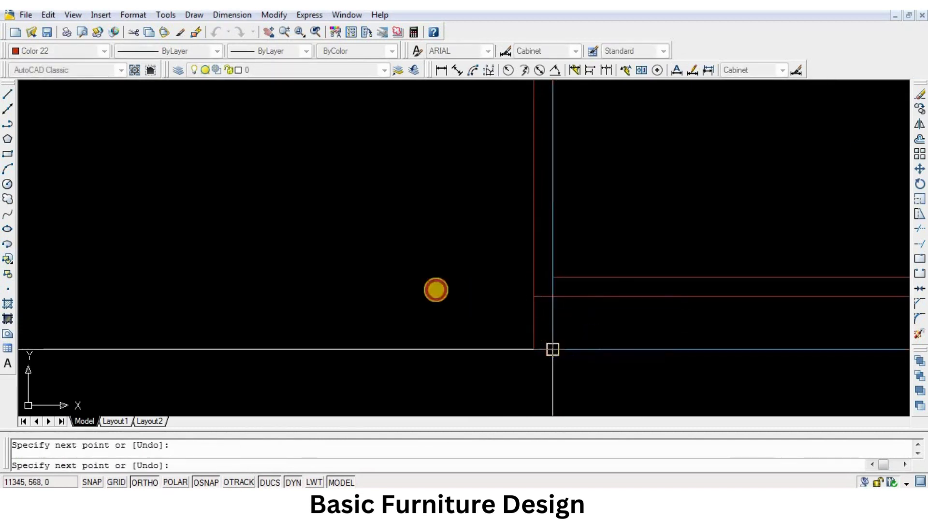
key("space")
Step: Draw a horizontal guide line from the rack's lower left corner out to the left
scroll(441, 294, "down", 6)
type("l")
key("space")
scroll(459, 320, "up", 3)
left_click(476, 314)
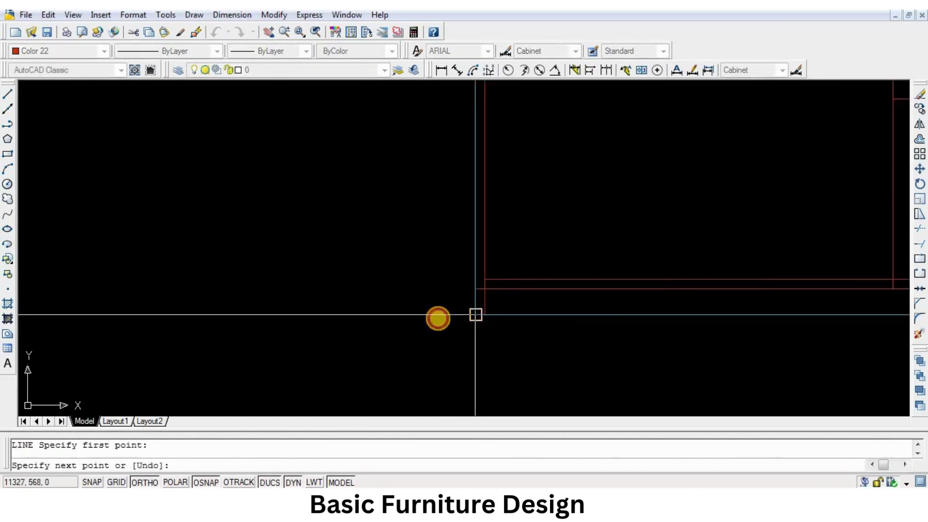
left_click(398, 319)
Step: Draw a rectangle 350 wide and 900 high from the guide line's left end, and erase the guide line
middle_click_drag(319, 325, 431, 338)
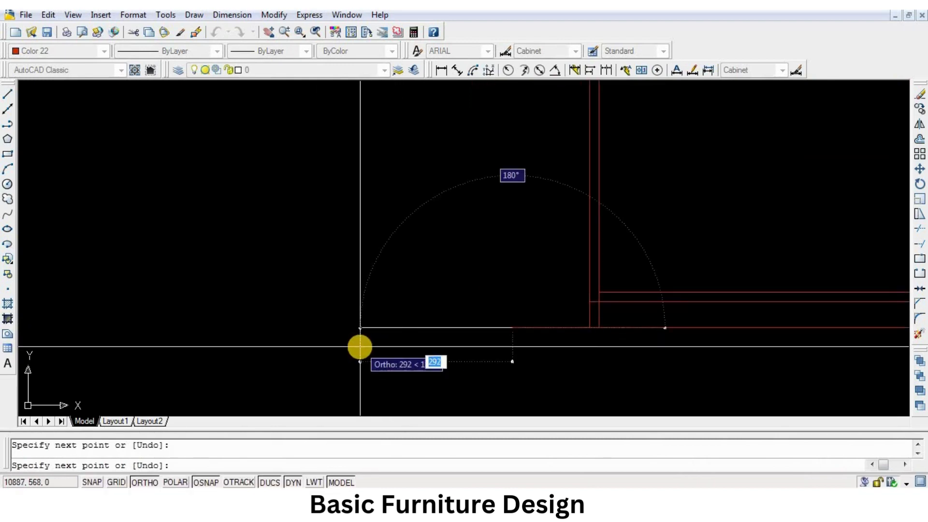
type("350")
key("Return")
scroll(412, 251, "down", 2)
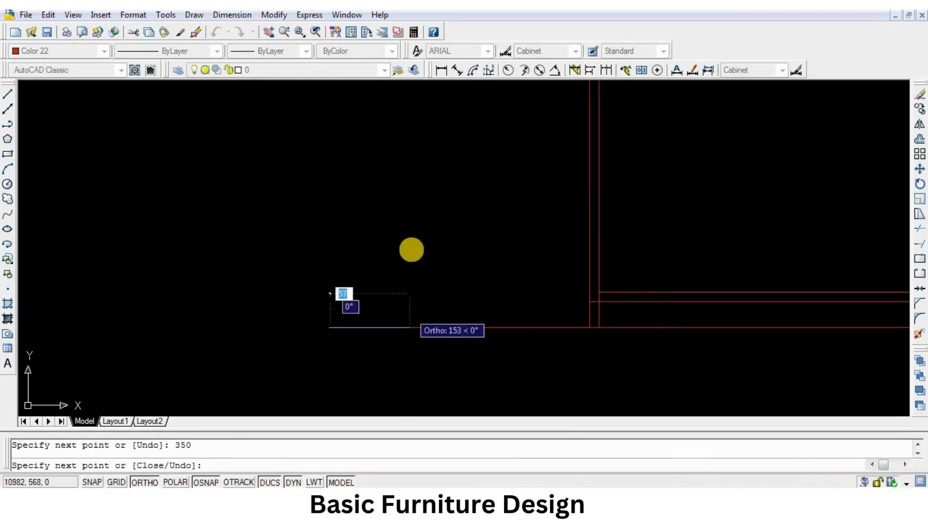
scroll(414, 209, "up", 1)
type("900")
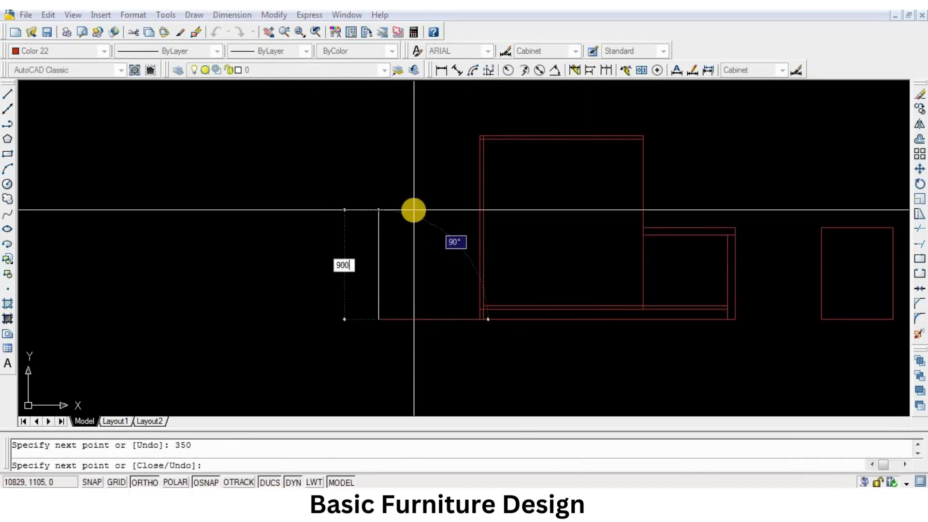
key("Return")
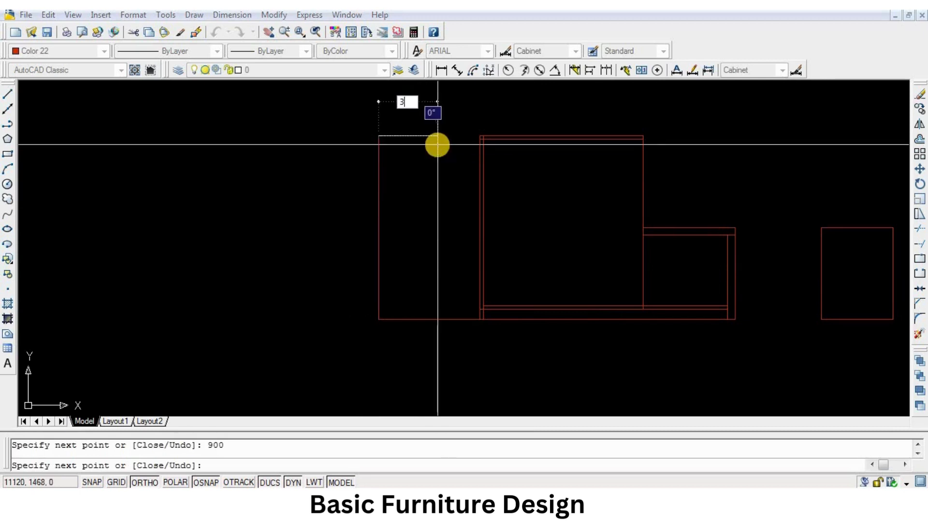
key("Return")
left_click(450, 318)
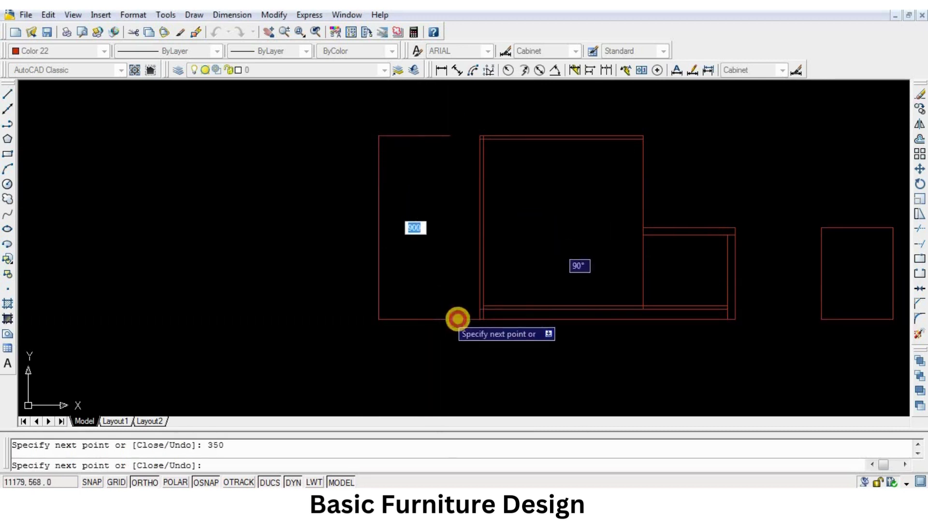
key("Return")
left_click(461, 319)
left_click(919, 94)
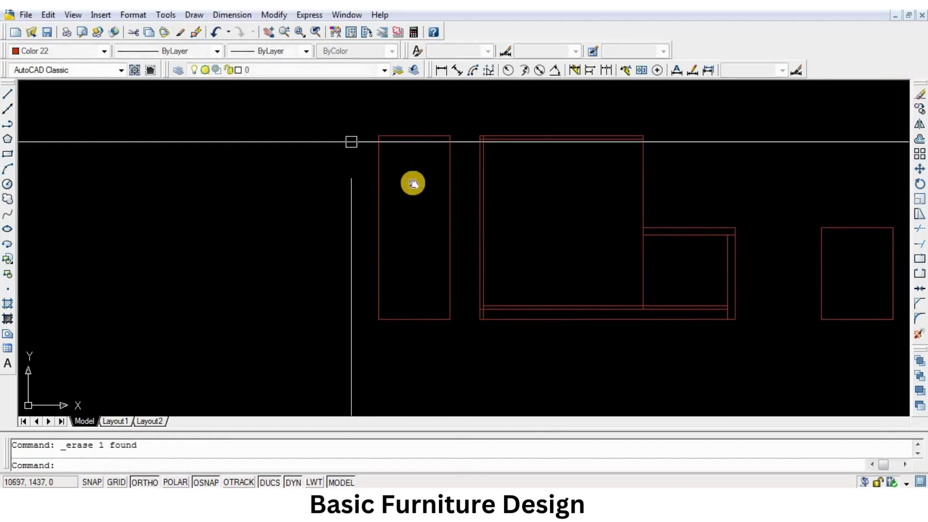
Step: Trim the inner left side line above the top panel's lower line in the front elevation
scroll(497, 159, "up", 5)
type("r")
key("Return")
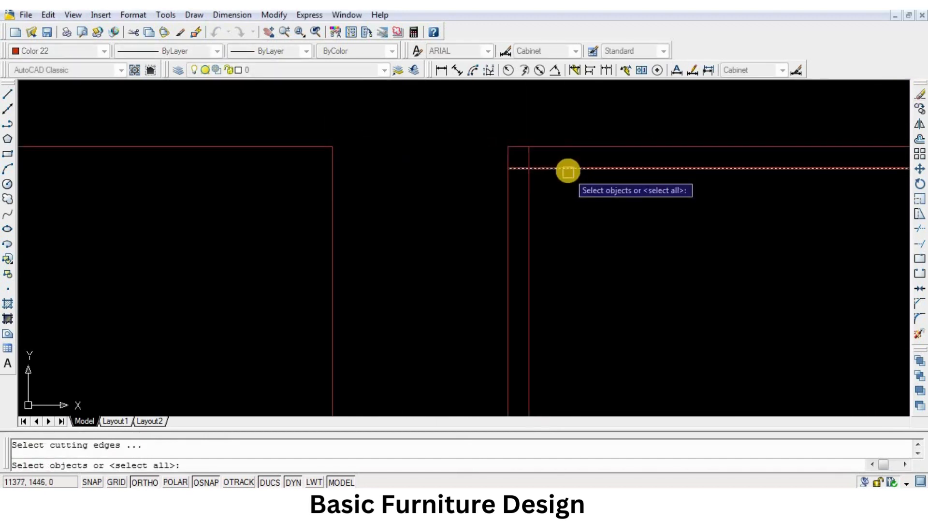
key("Return")
scroll(524, 188, "down", 5)
scroll(643, 211, "up", 5)
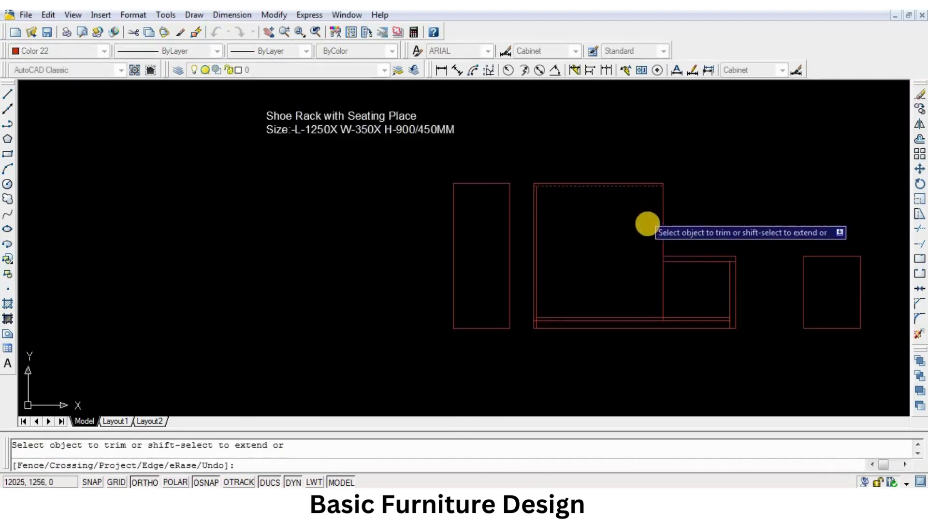
key("Escape")
Step: Offset the tall section's right side line 18 mm inward
type("o")
key("Return")
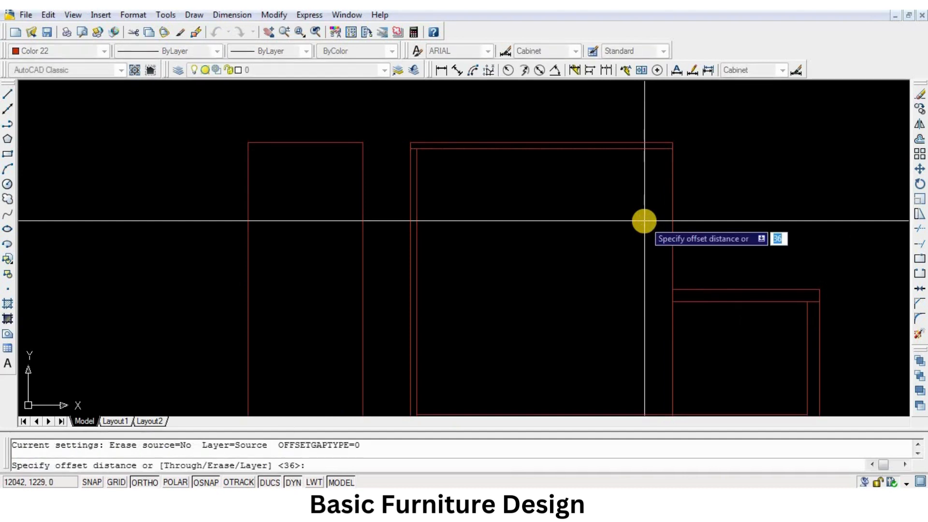
key("Return")
left_click(672, 179)
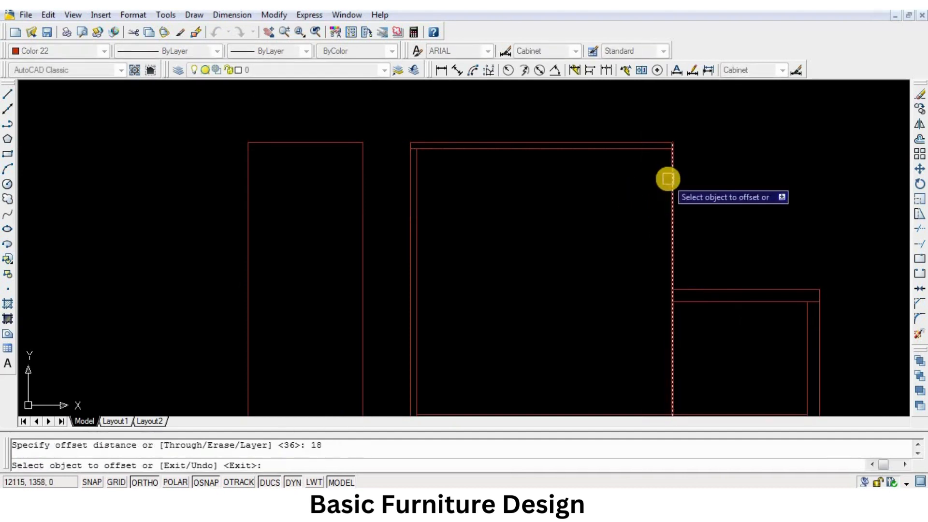
left_click(652, 164)
key("Return")
Step: Trim the tall section's inner right side line above the top panel's lower line
scroll(665, 136, "up", 3)
scroll(665, 136, "up", 2)
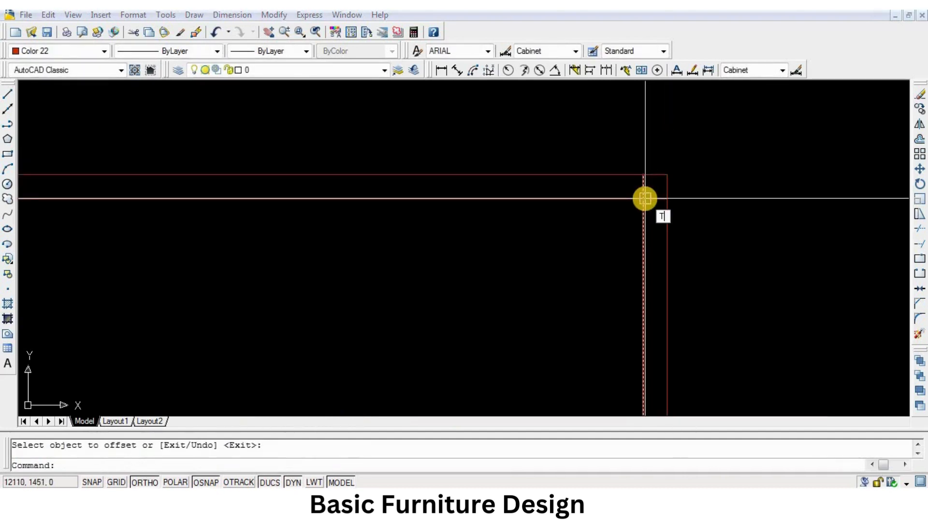
type("t")
key("Return")
key("Return")
scroll(629, 346, "down", 4)
Step: Trim the tall section's inner right side line below the bottom panel's upper line
scroll(624, 356, "up", 5)
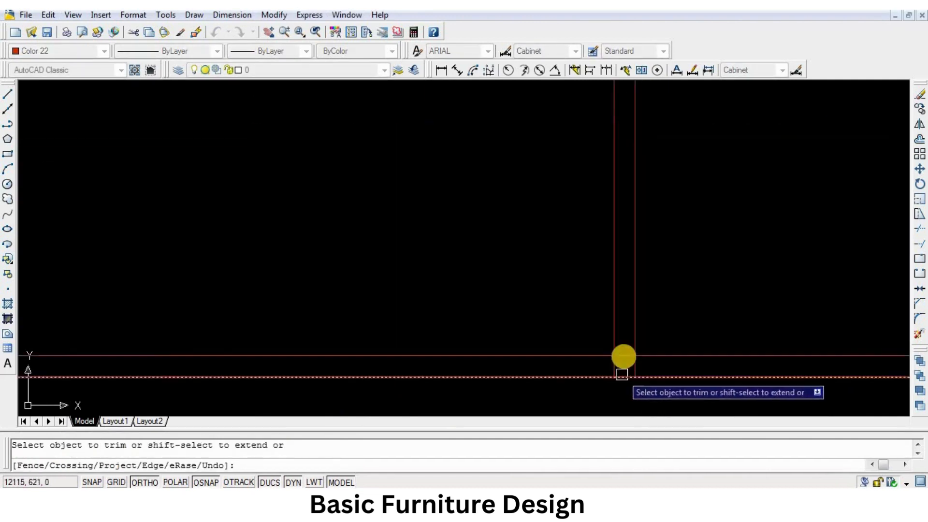
key("Return")
key("Return")
left_click(625, 355)
key("Return")
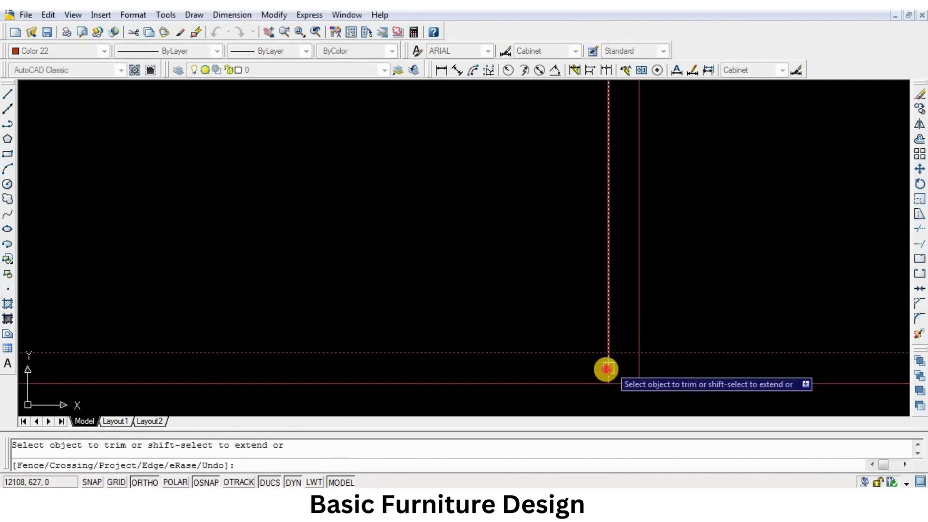
scroll(613, 348, "down", 6)
Step: Draw a vertical centre line from the midpoint of the top panel's underside down to the bottom panel's lower line
middle_click_drag(510, 280, 557, 314)
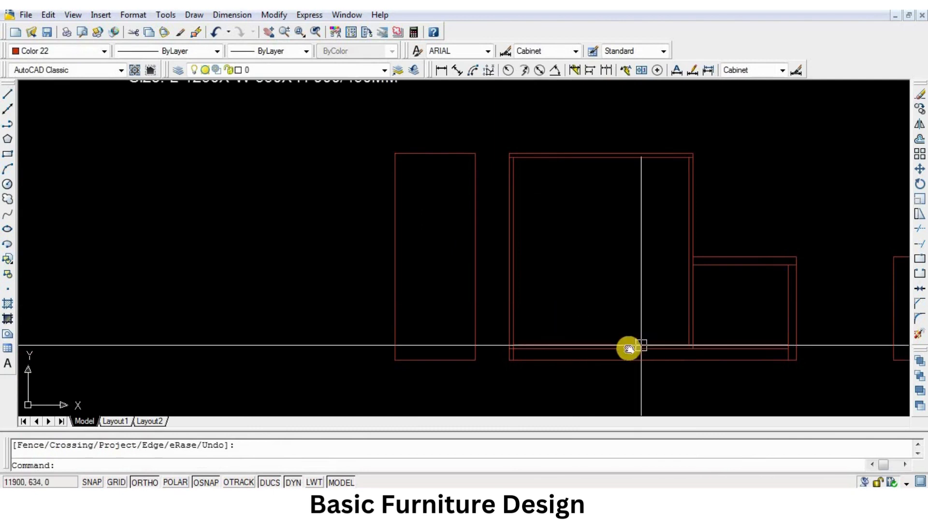
mouse_move(627, 346)
middle_mouse_down()
mouse_move(546, 352)
mouse_move(600, 358)
middle_mouse_up()
type("L")
key("Return")
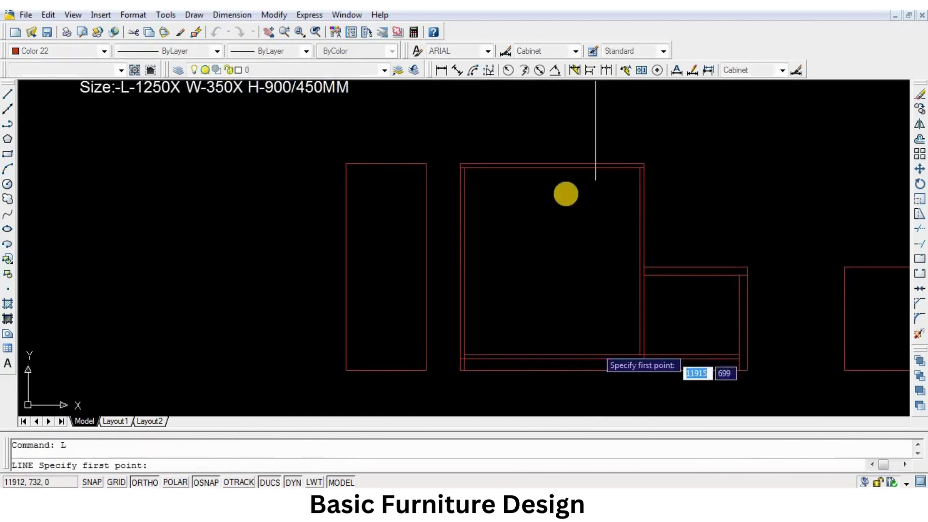
left_click(551, 170)
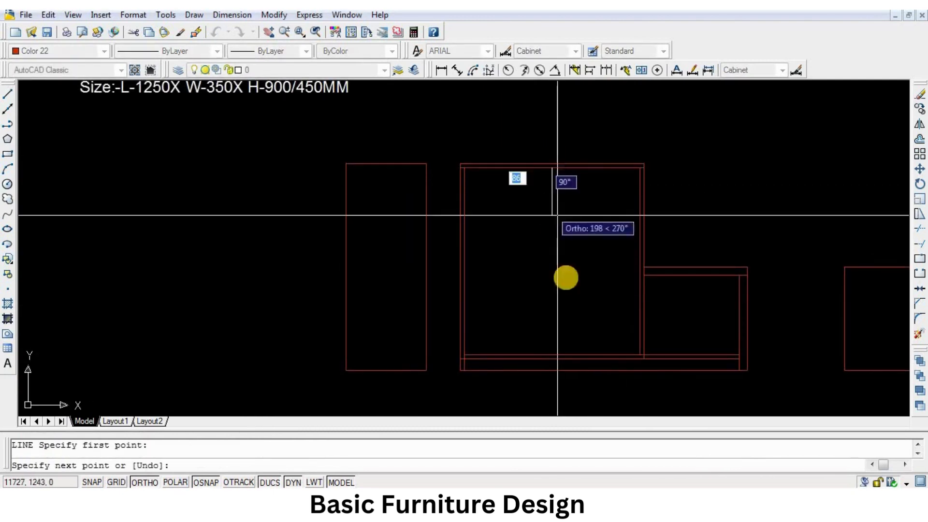
scroll(537, 328, "up", 4)
left_click(535, 315)
key("Return")
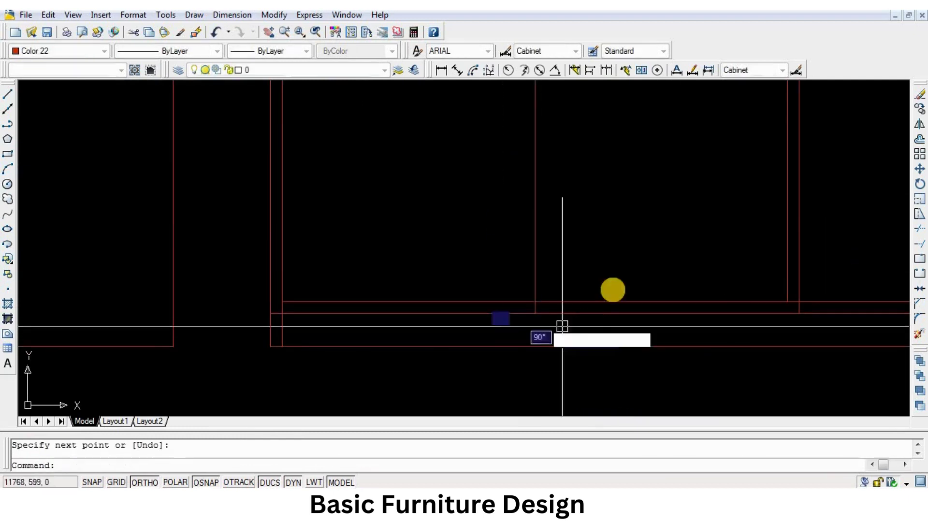
Step: Offset the bottom panel's upper line 150 mm upward to form a shelf line
scroll(574, 328, "down", 4)
middle_click_drag(612, 277, 613, 295)
middle_click_drag(503, 263, 547, 278)
middle_click_drag(491, 218, 506, 248)
type("o")
key("Return")
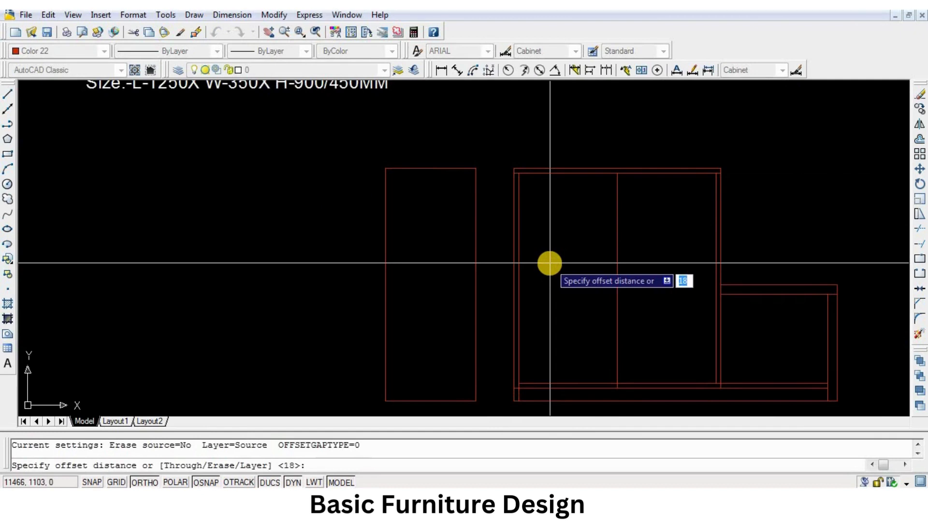
key("Return")
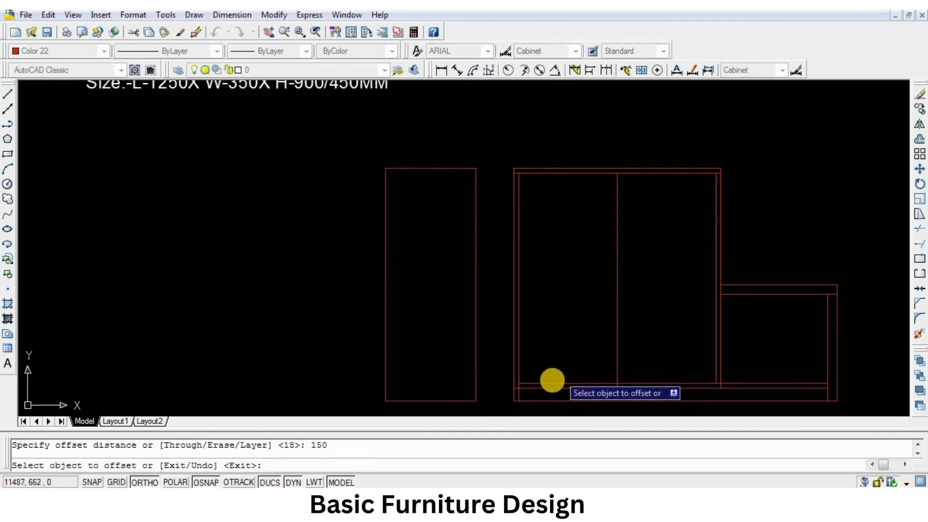
left_click(552, 383)
left_click(567, 335)
key("Return")
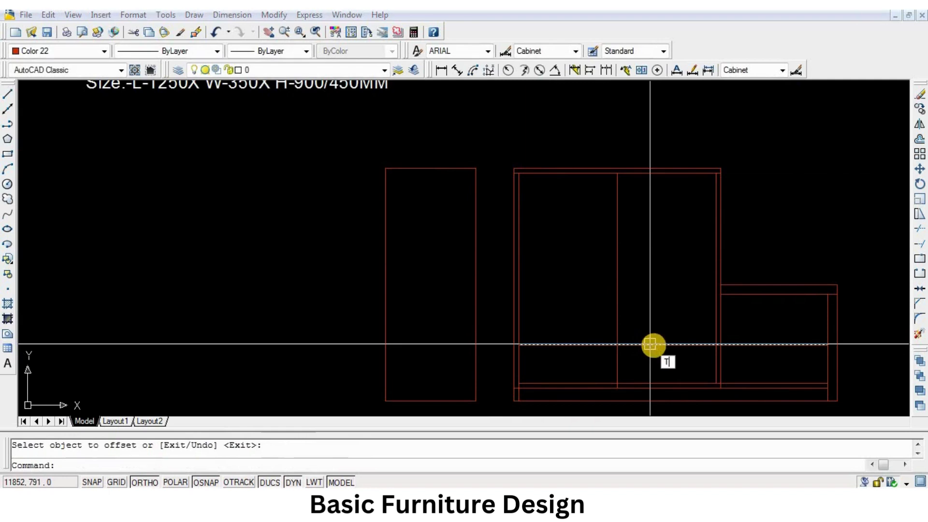
Step: Trim the part of the shelf line that runs past the tall section's inner right side line into the seat section
key("Return")
scroll(706, 348, "up", 4)
left_click(700, 356)
key("Return")
left_click(732, 340)
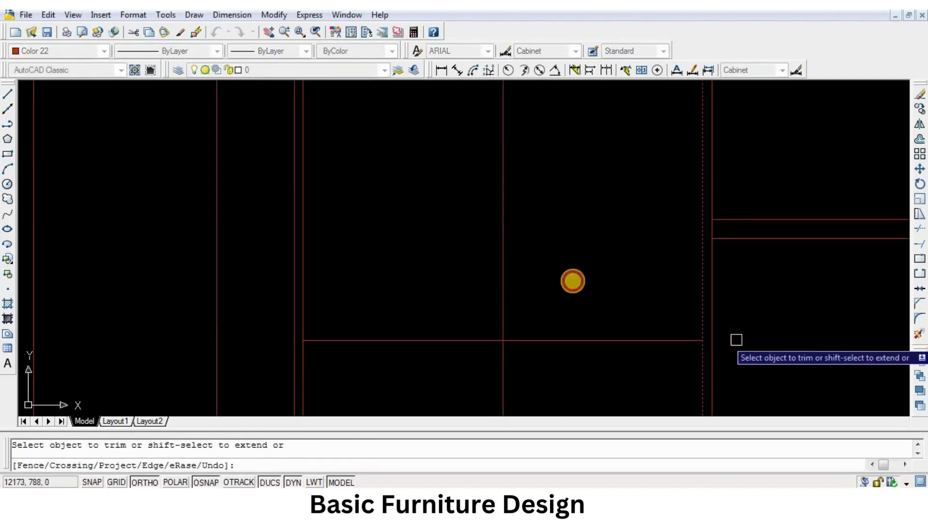
scroll(553, 295, "down", 6)
key("Return")
Step: Change the shelf line to Color 251 and give it the dashed ACAD linetype
scroll(551, 317, "up", 5)
left_click(565, 246)
left_click(538, 304)
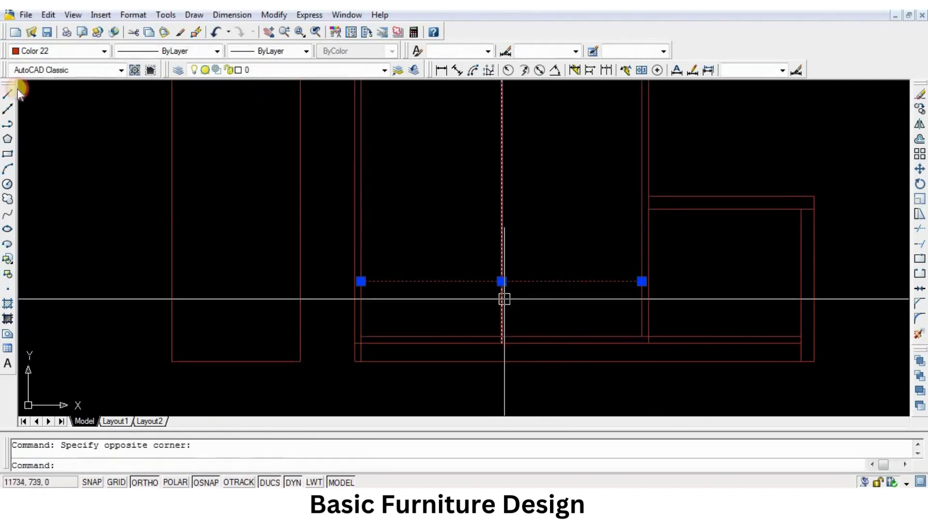
left_click(57, 51)
left_click(45, 164)
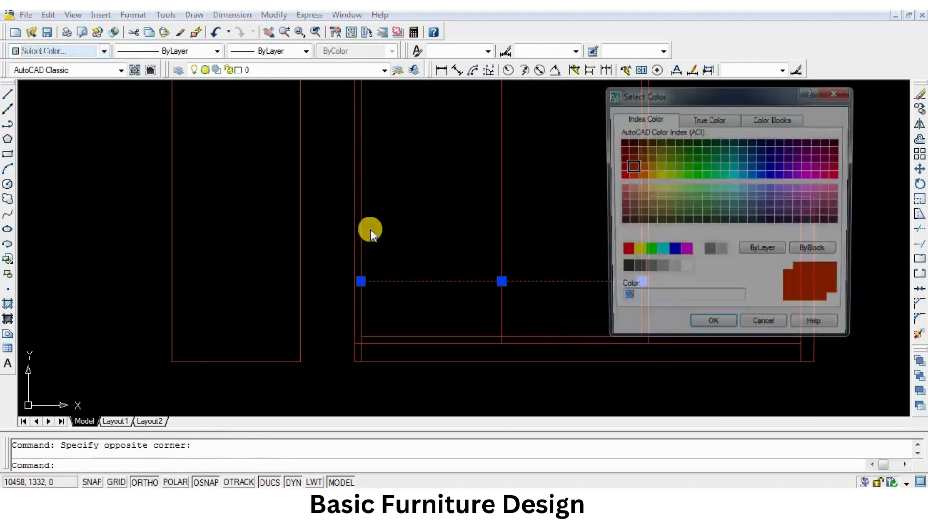
left_click(698, 327)
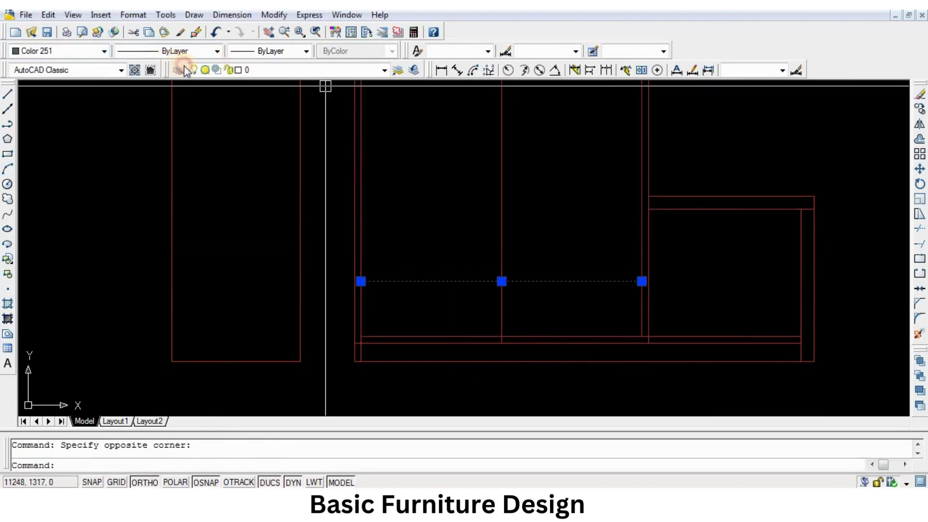
left_click(184, 51)
left_click(173, 85)
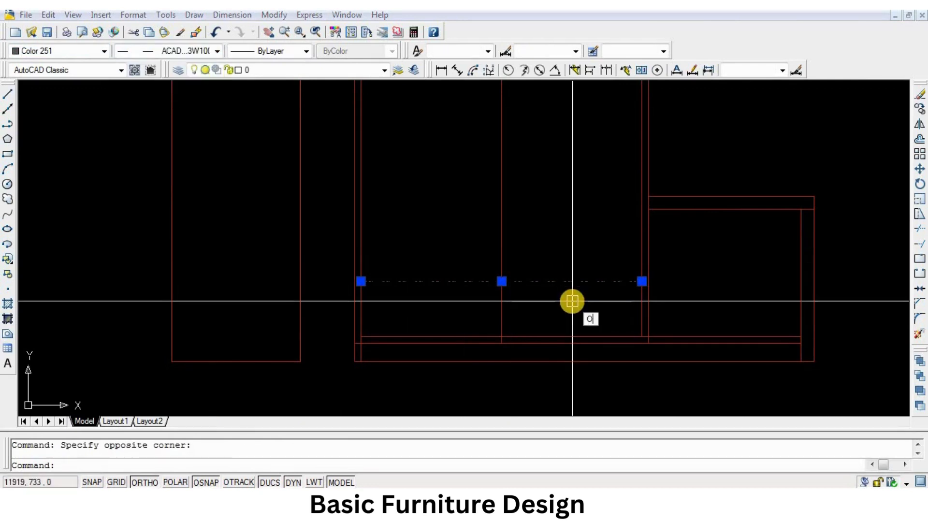
Step: Offset the dashed shelf line 18 mm upward to give the shelf its thickness
key("Return")
type("18")
key("Return")
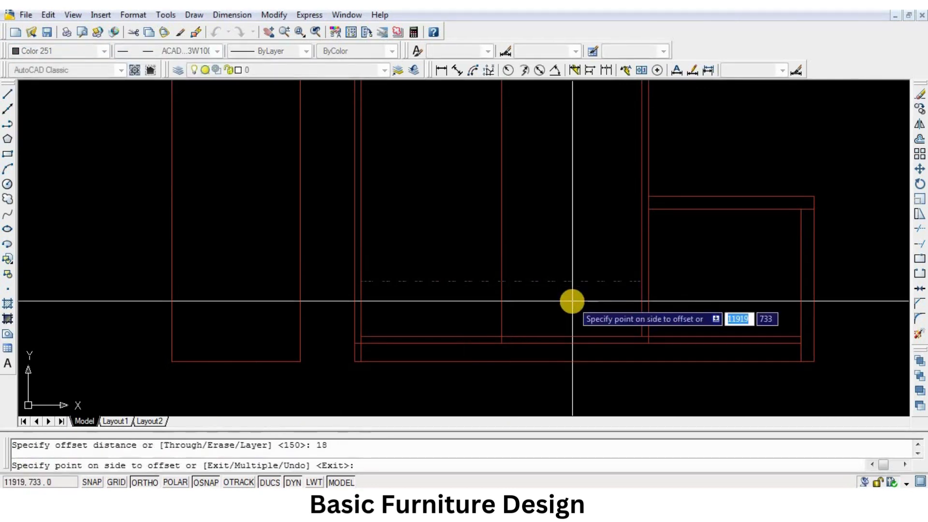
left_click(551, 284)
key("Return")
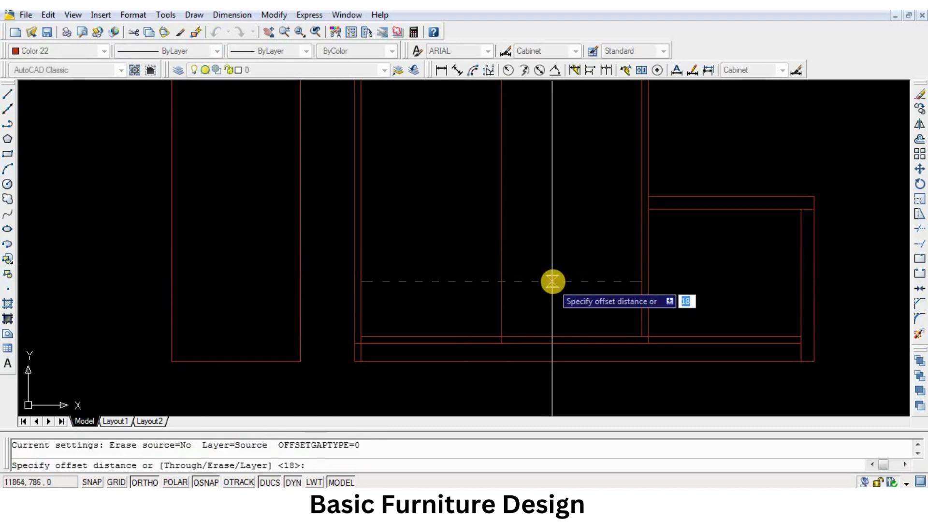
key("Return")
left_click(547, 281)
left_click(492, 259)
key("Return")
Step: Offset the left outline of the tall side view 10 mm inward
middle_click_drag(449, 217, 504, 287)
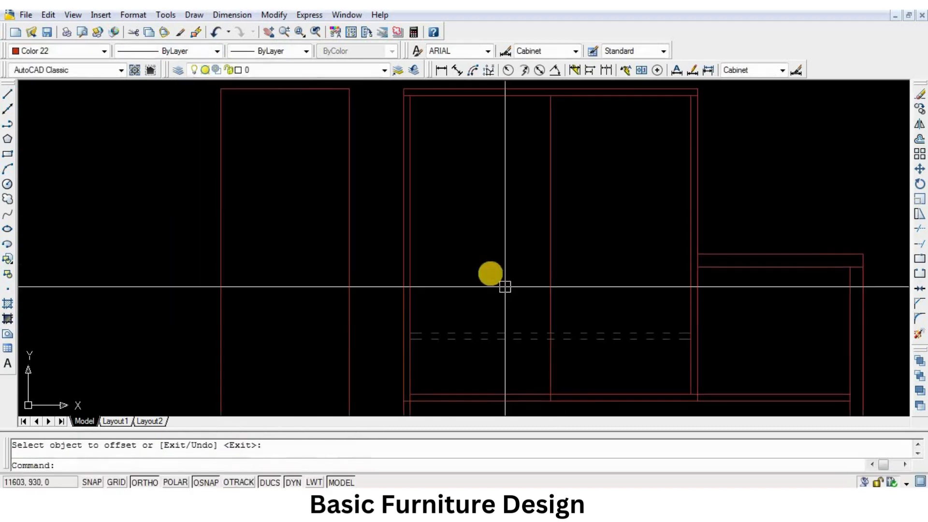
scroll(490, 273, "down", 2)
scroll(381, 289, "up", 3)
middle_click_drag(381, 289, 435, 321)
type("o")
key("Return")
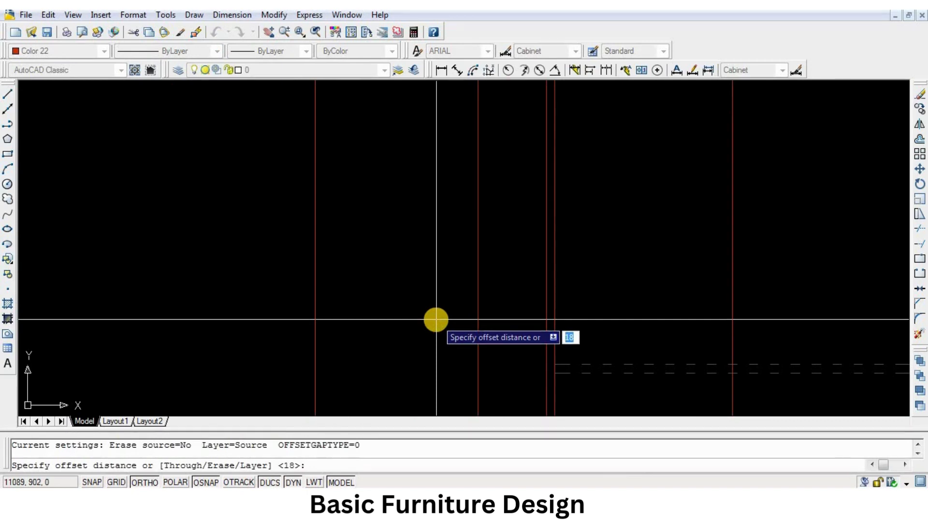
key("Return")
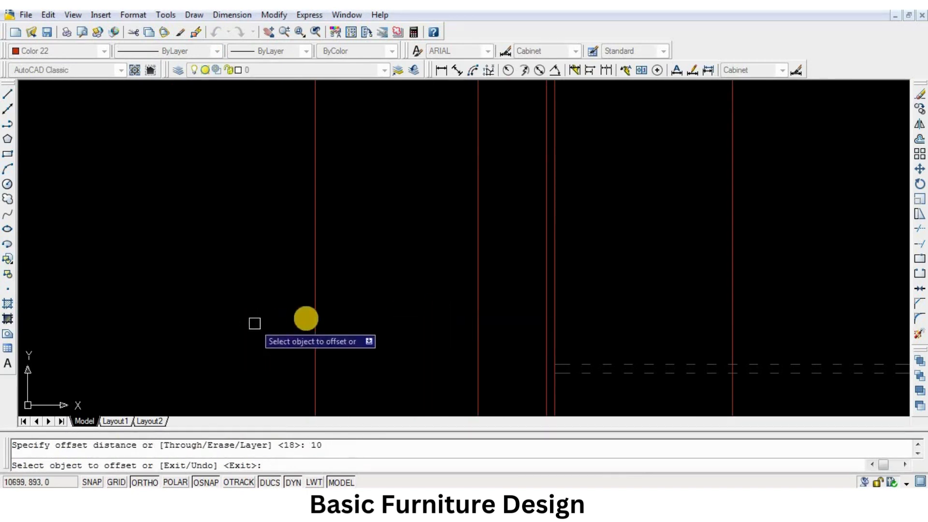
left_click(317, 316)
left_click(375, 317)
scroll(374, 317, "down", 5)
scroll(371, 325, "up", 8)
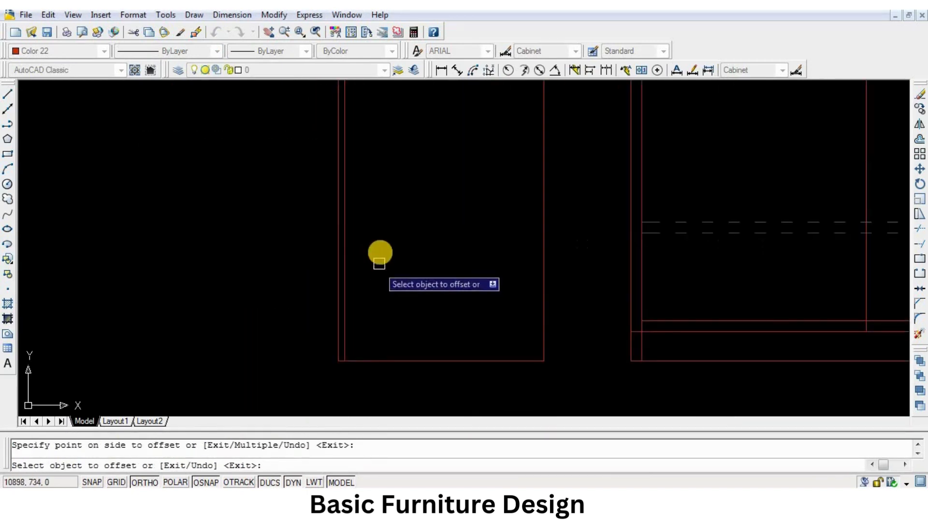
key("Return")
Step: Offset the tall side view's new inner line a further 6 mm inward
type("o")
key("Return")
type("6")
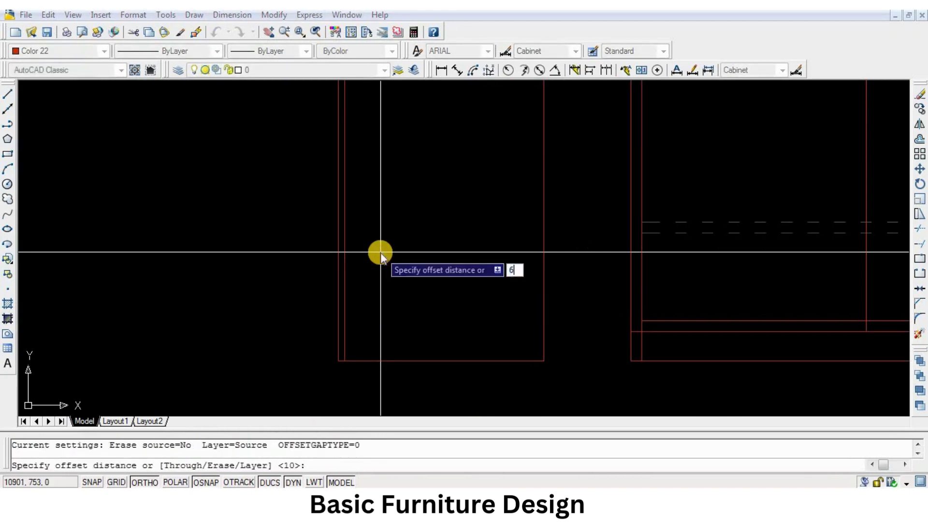
key("Return")
scroll(341, 317, "up", 2)
left_click(344, 315)
left_click(387, 309)
key("Return")
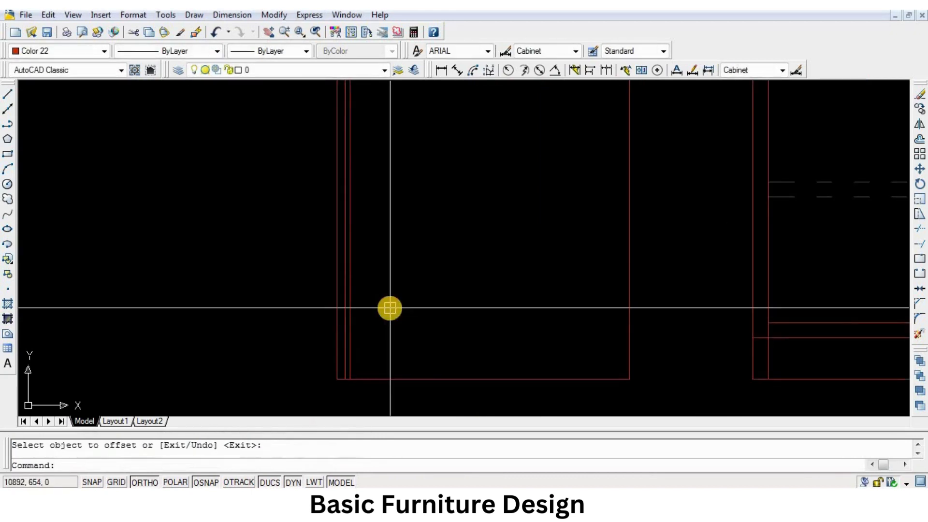
Step: Extend both bottom panel lines from the front elevation to the tall side view's left outline
type("Ex")
key("Return")
right_click(645, 362)
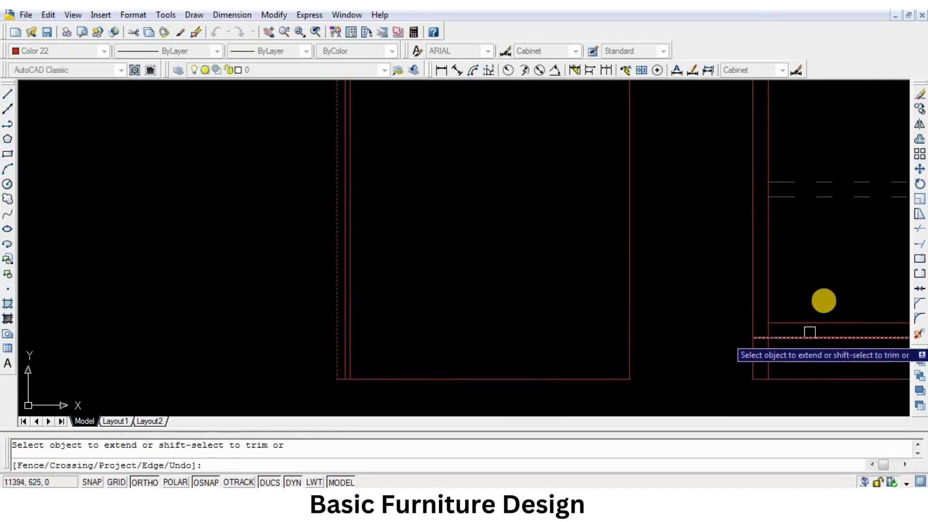
left_click(824, 300)
left_click(806, 348)
key("Return")
Step: Regenerate the drawing and trim the bottom panel's lower line between the tall side view and the front elevation
type("R")
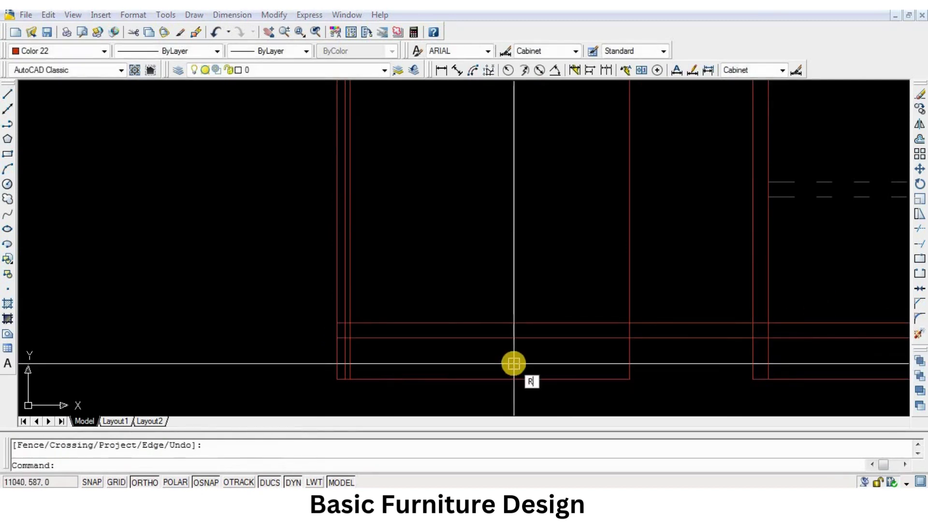
type("E")
key("Return")
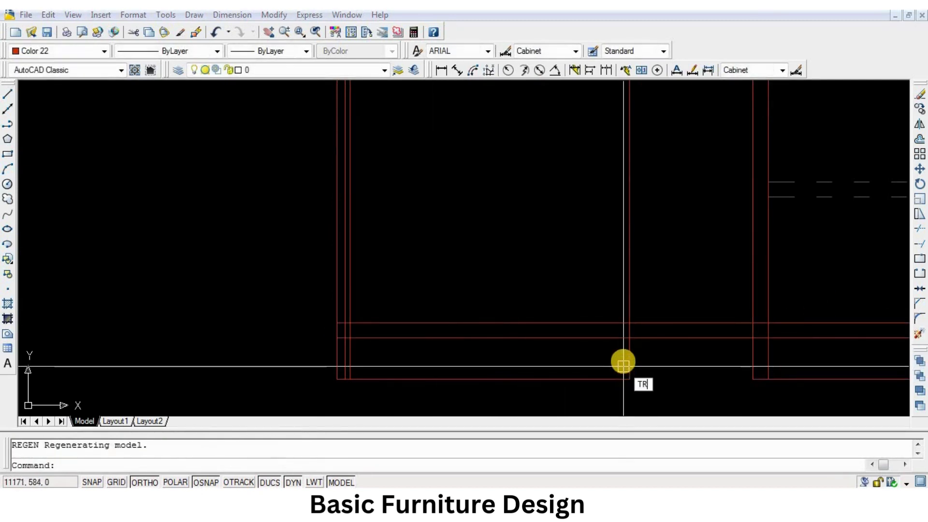
type("TR")
key("Return")
left_click(626, 359)
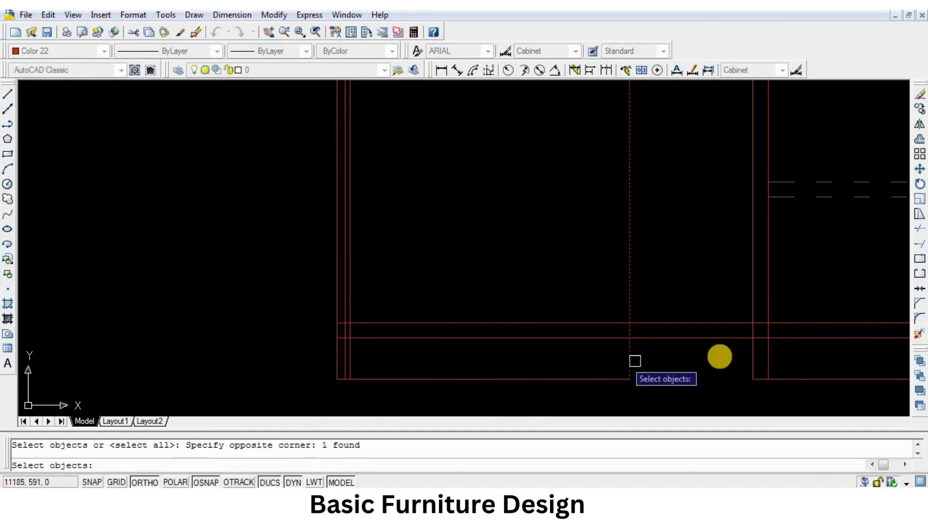
key("Return")
left_click(721, 337)
left_click(744, 323)
key("Return")
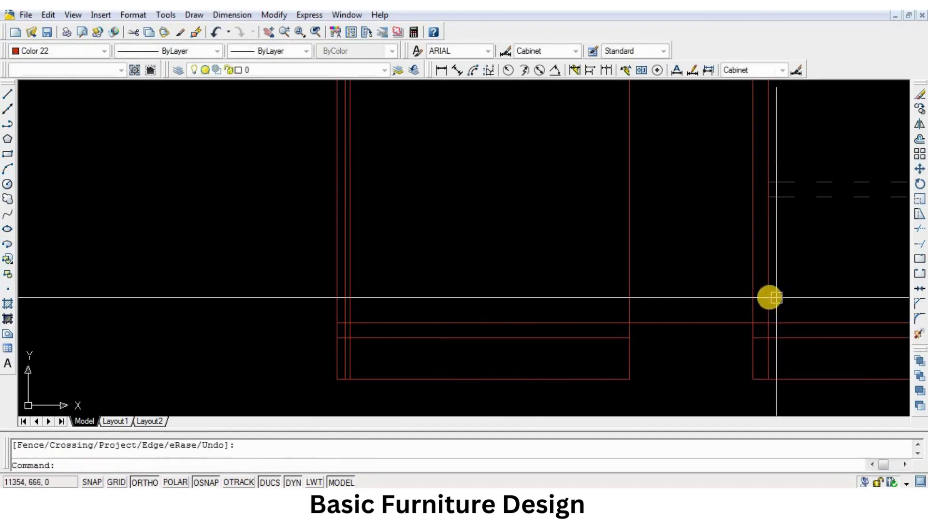
Step: Trim the bottom panel's upper line between the tall side view and the front elevation's inner left side line
key("Return")
left_click(769, 299)
key("Return")
left_click(687, 303)
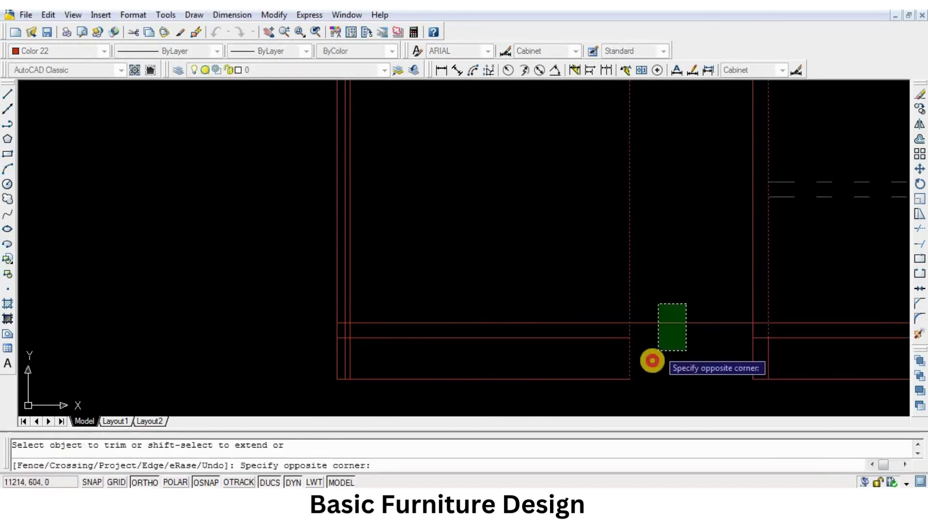
left_click(653, 360)
key("Return")
Step: Offset the tall side view's outer line facing the front elevation 18 mm inward
scroll(629, 342, "down", 3)
type("o")
key("Return")
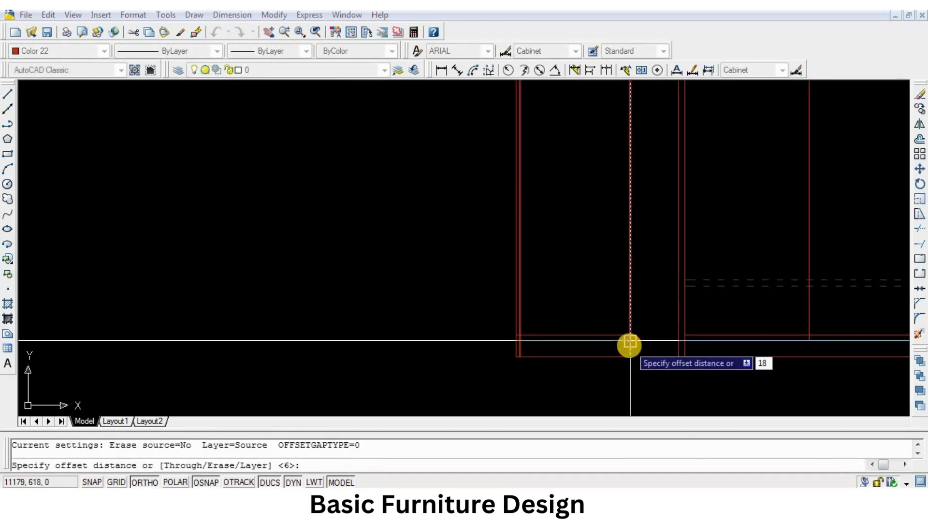
key("Return")
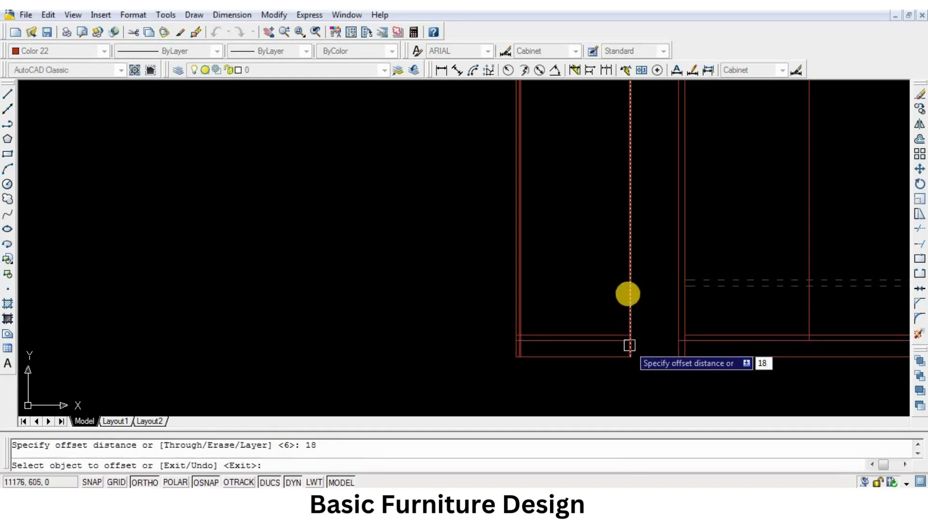
left_click(629, 314)
left_click(609, 295)
key("Return")
Step: Offset the tall side view's top line 18 mm downward to form the top panel
scroll(589, 239, "down", 3)
scroll(590, 242, "up", 5)
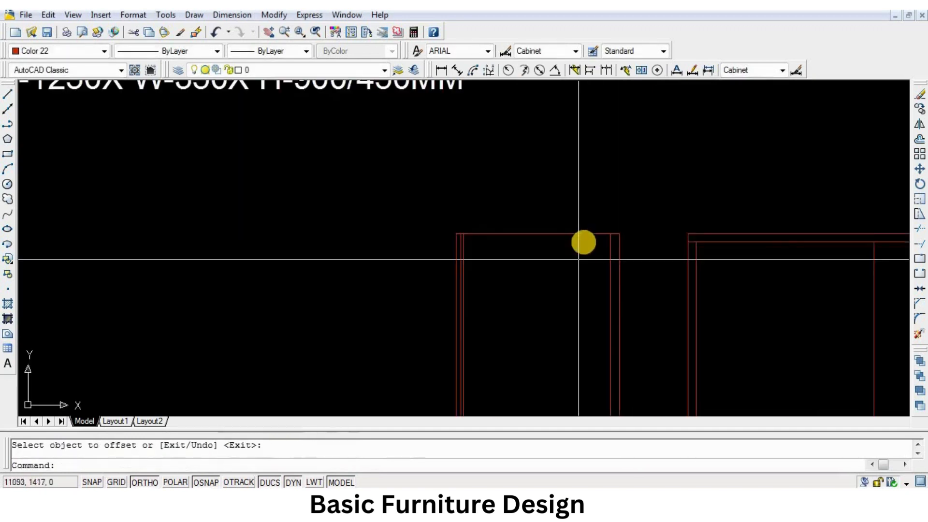
key("Return")
key("Return")
left_click(575, 234)
left_click(566, 296)
key("Return")
scroll(551, 264, "down", 3)
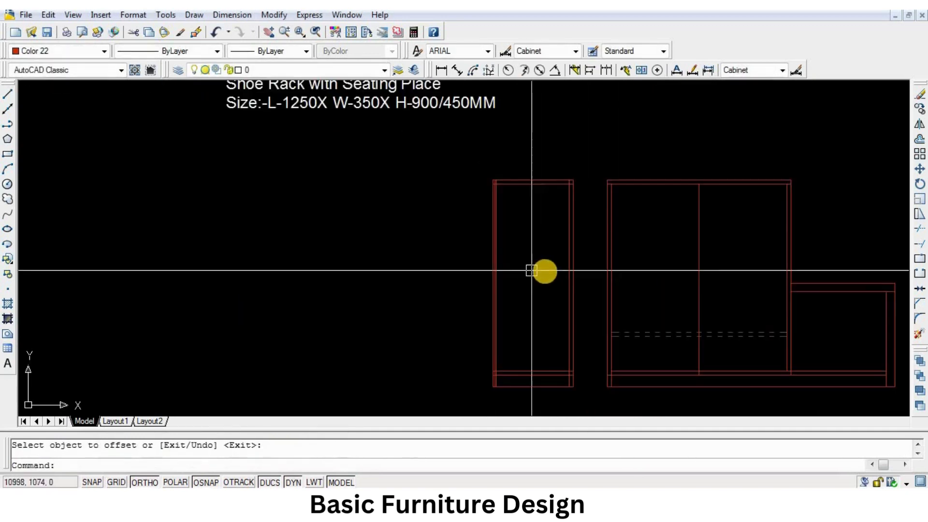
Step: Trim the tall side view's door edge below the bottom panel, plus the base and bottom panel line ends within the door thickness
mouse_move(552, 266)
middle_mouse_down()
mouse_move(503, 267)
mouse_move(505, 276)
middle_mouse_up()
scroll(470, 401, "up", 4)
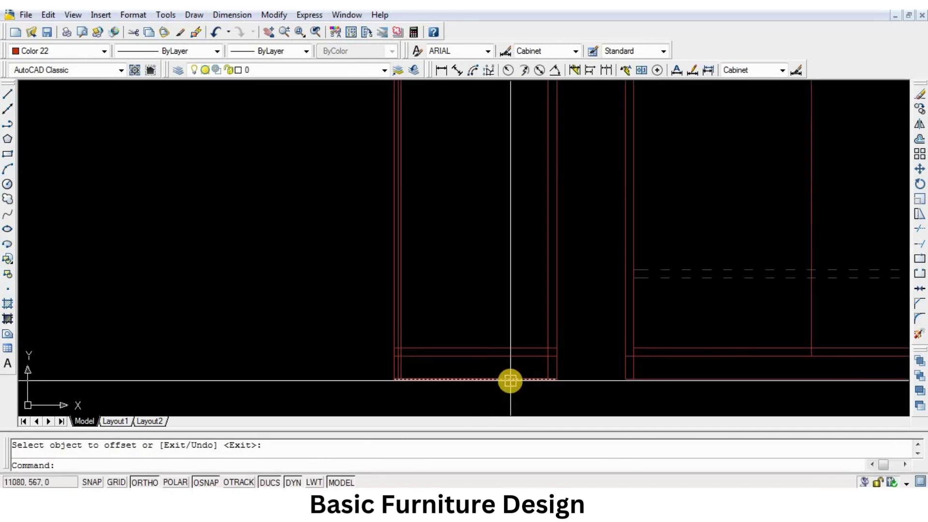
type("TR")
key("Return")
key("Return")
scroll(539, 367, "up", 6)
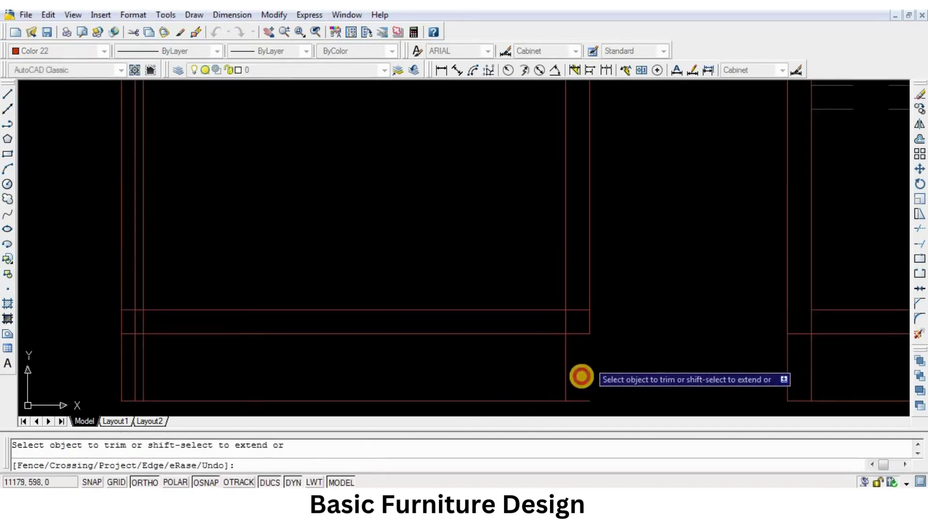
left_click(575, 313)
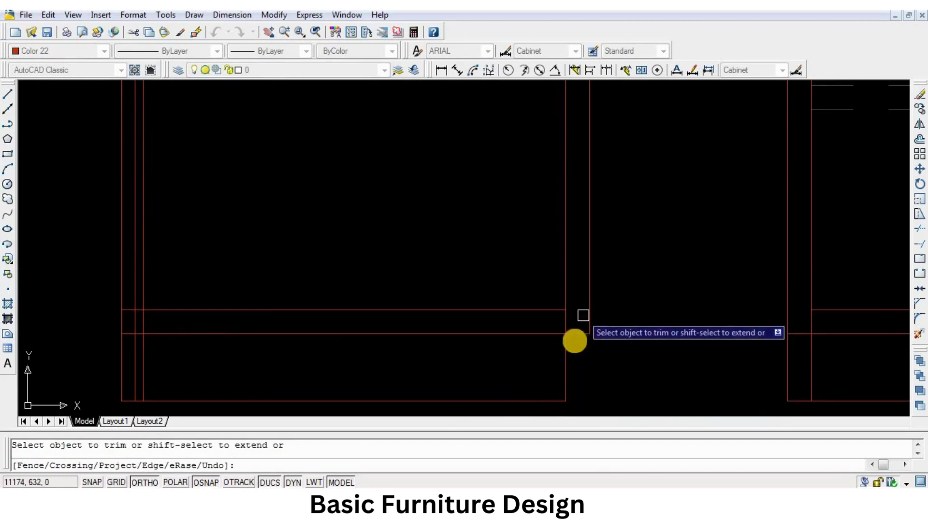
left_click(574, 337)
scroll(574, 338, "up", 2)
key("Return")
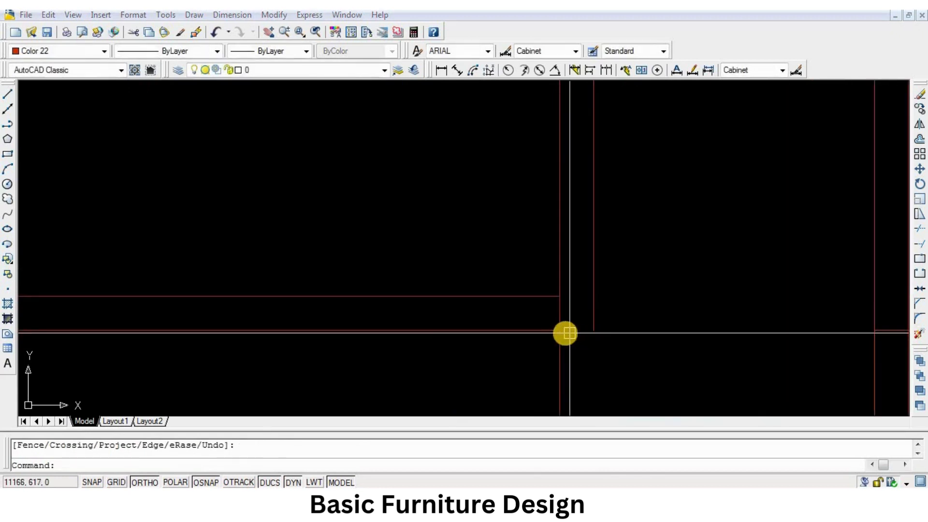
Step: Draw a short horizontal line closing the lower end of the door in the tall side view
type("l")
key("Return")
left_click(588, 330)
scroll(587, 377, "down", 2)
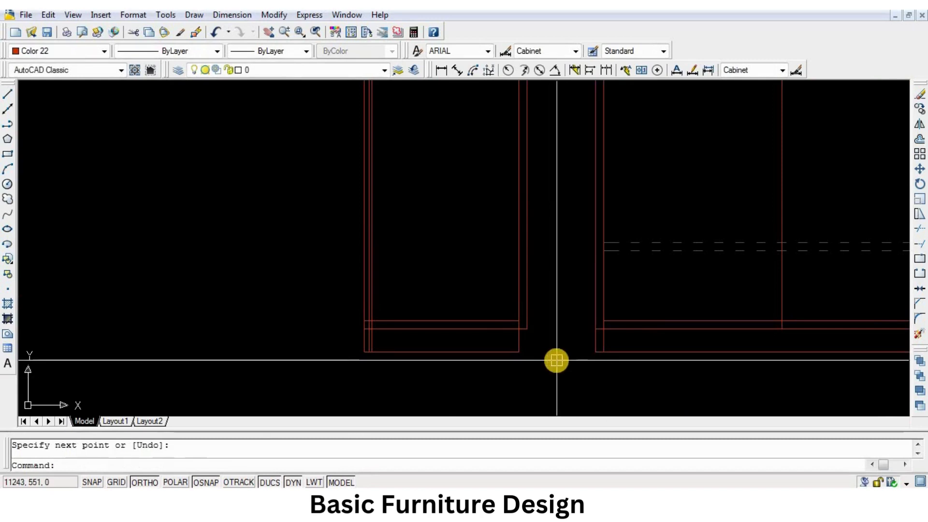
Step: Match the tall side view's bottom panel lines and two back panel lines to the dashed shelf line's properties
type("ma")
key("Return")
left_click(650, 251)
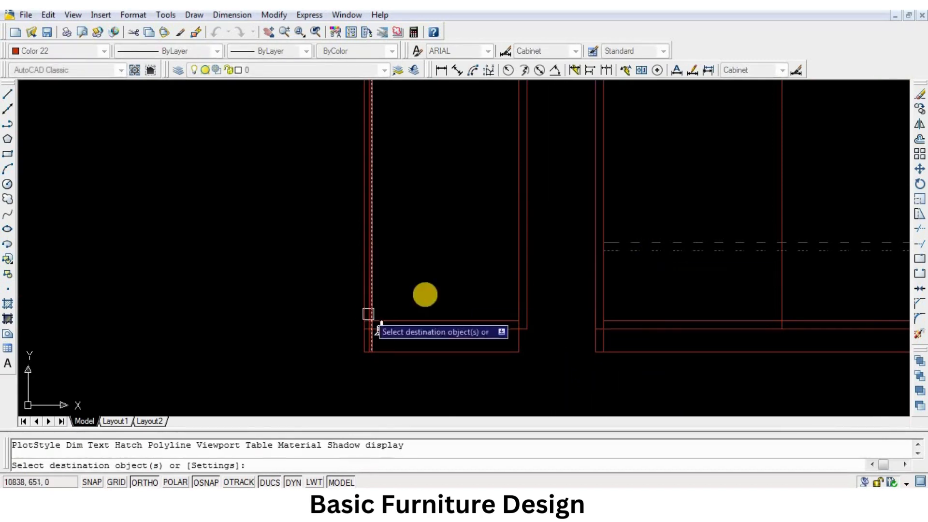
left_click(429, 298)
left_click(401, 334)
scroll(349, 340, "up", 4)
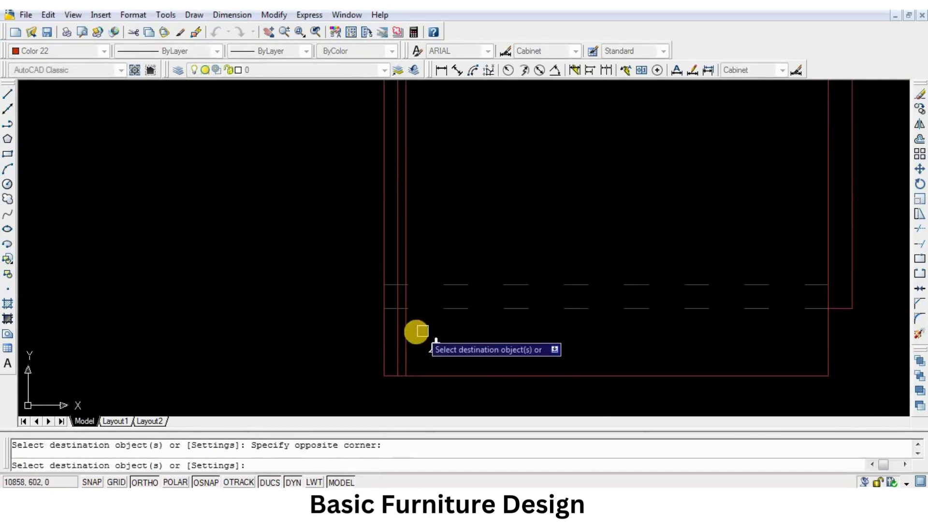
left_click(391, 345)
key("Return")
Step: Trim the two dashed back panel lines below the bottom panel's upper line in the tall side view
type("T")
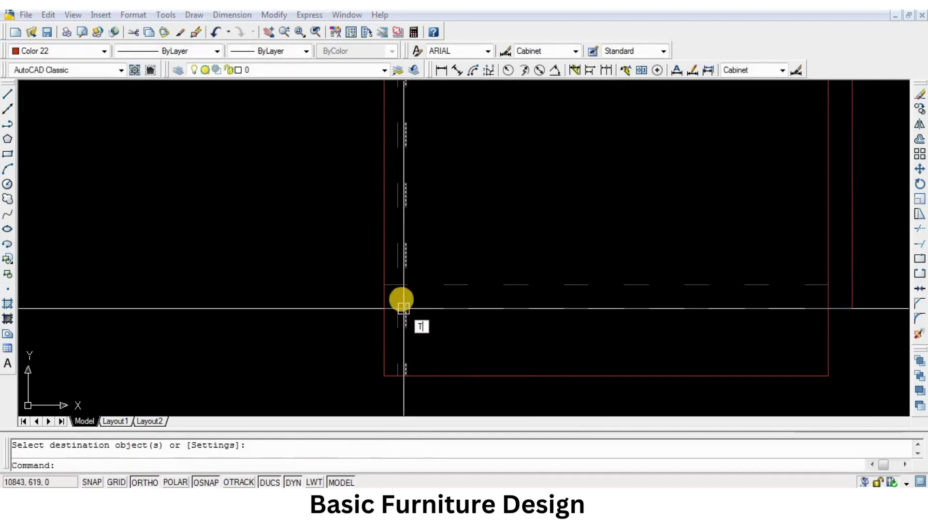
type("R")
key("Return")
scroll(405, 291, "up", 3)
key("Return")
left_click(428, 339)
left_click(383, 367)
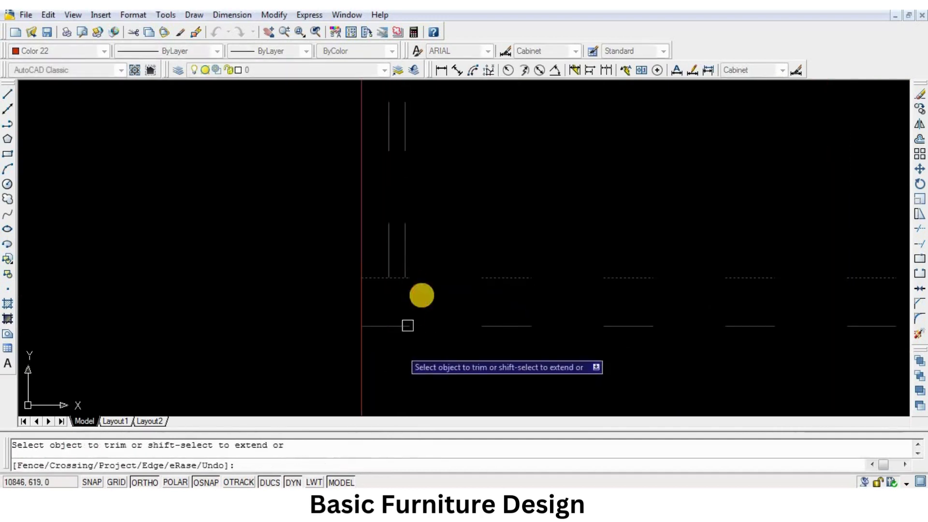
key("Return")
Step: Offset the tall side view's back outline and the carcass line behind the door 18 mm inward for the skirting panels
scroll(419, 291, "down", 8)
middle_click_drag(485, 272, 448, 338)
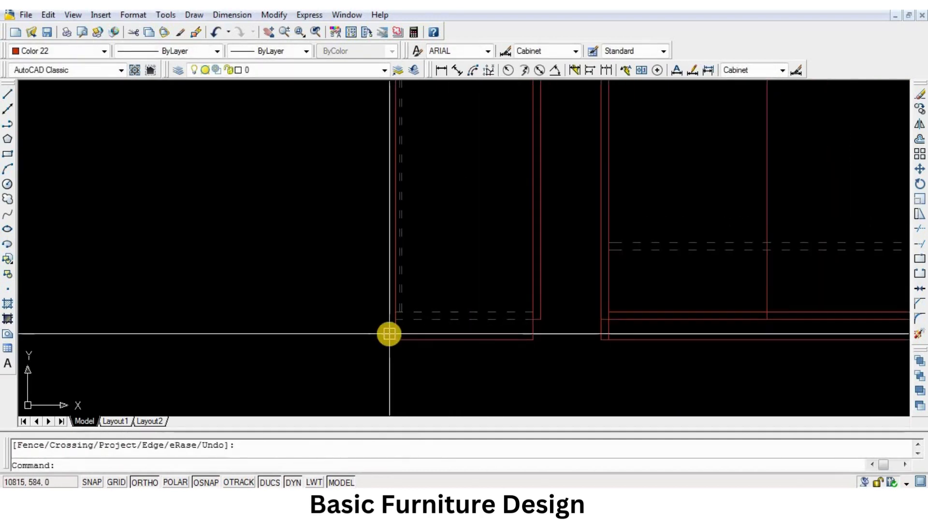
type("o")
key("Return")
key("Return")
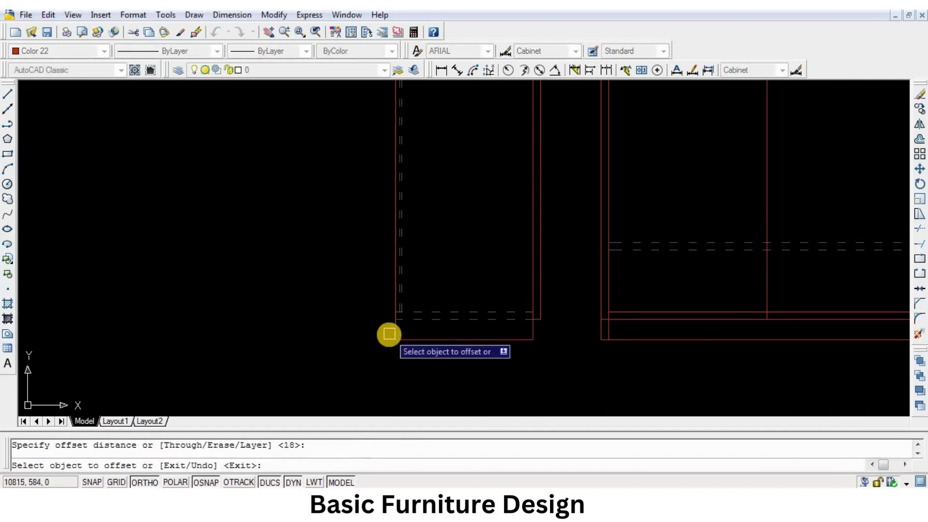
scroll(389, 332, "up", 5)
left_click(406, 318)
left_click(466, 320)
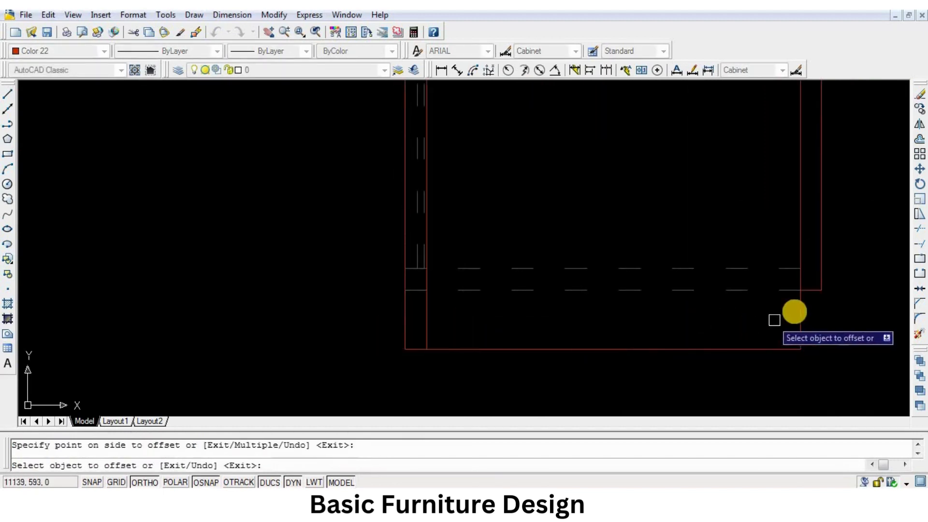
left_click(534, 317)
key("Return")
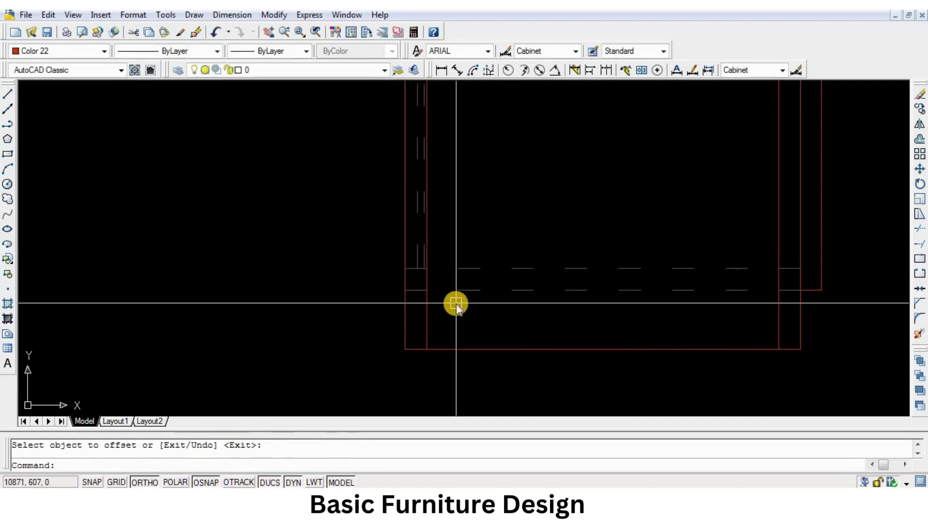
Step: Trim both new skirting lines above the bottom panel's lower line in the tall side view
type("tr")
key("Return")
left_click(424, 281)
key("Return")
left_click(422, 282)
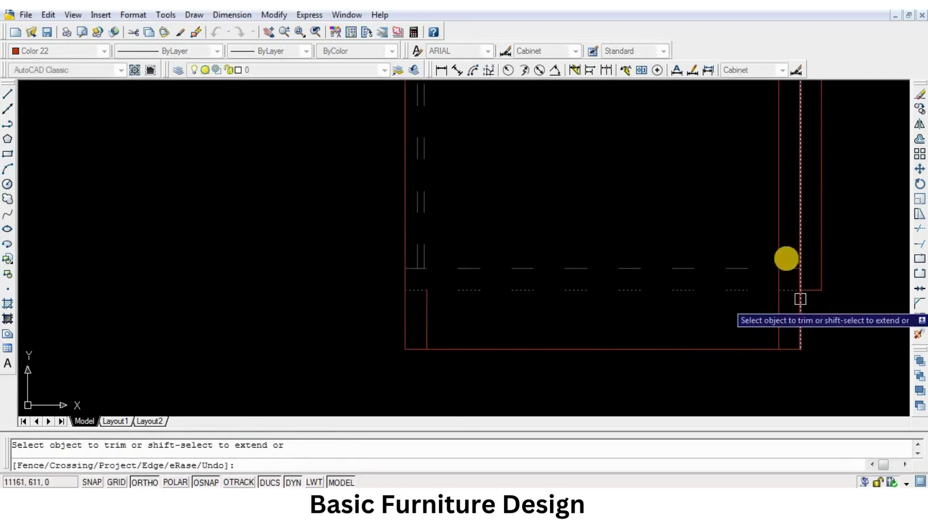
scroll(563, 288, "down", 2)
key("Return")
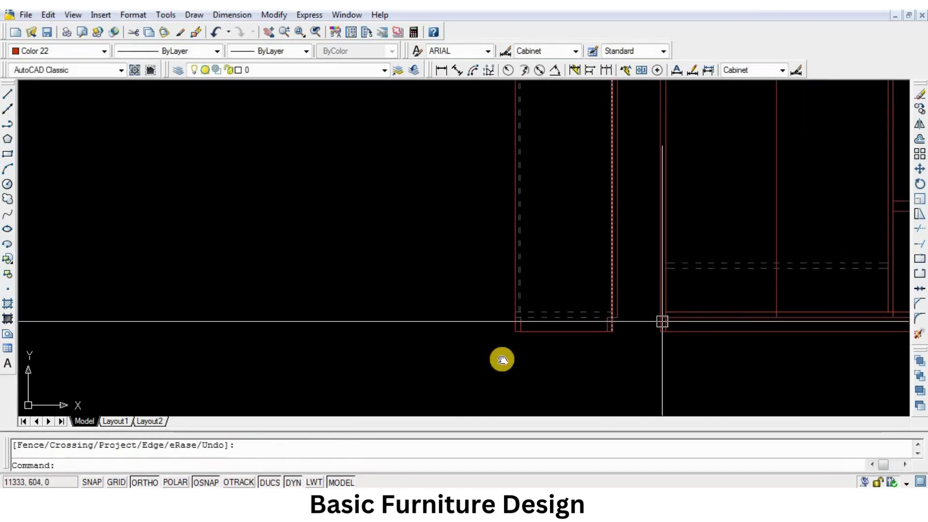
Step: Draw a vertical helper line from the underside of the seat panel to the bottom panel in the front elevation
scroll(502, 359, "down", 2)
middle_click_drag(581, 364, 498, 361)
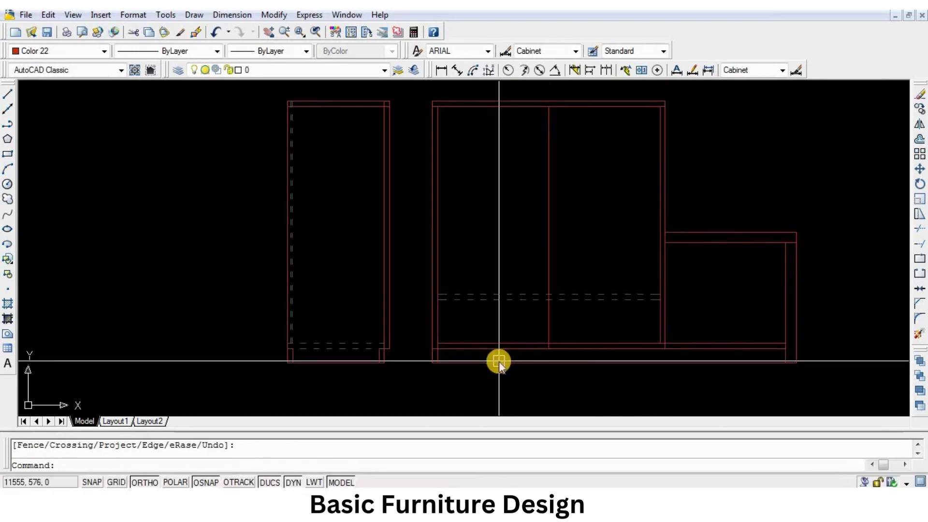
type("L")
key("Return")
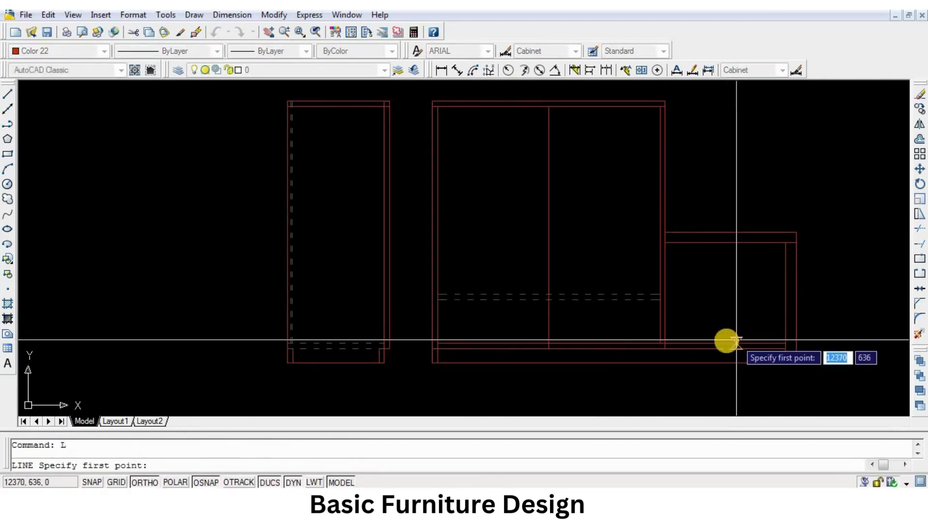
left_click(728, 242)
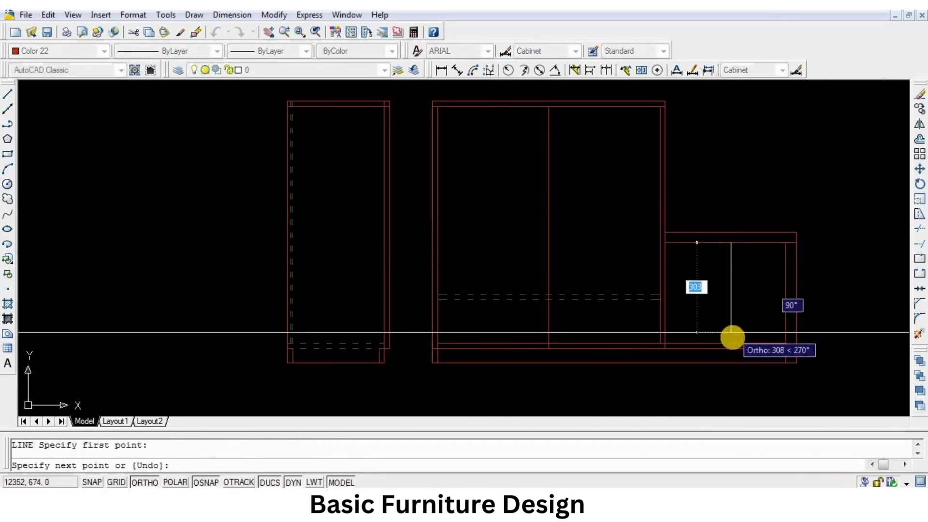
left_click(730, 343)
key("Return")
Step: Draw a horizontal line from the helper line's midpoint to the tall cabinet's side panel
key("Return")
scroll(686, 299, "up", 5)
left_click(729, 291)
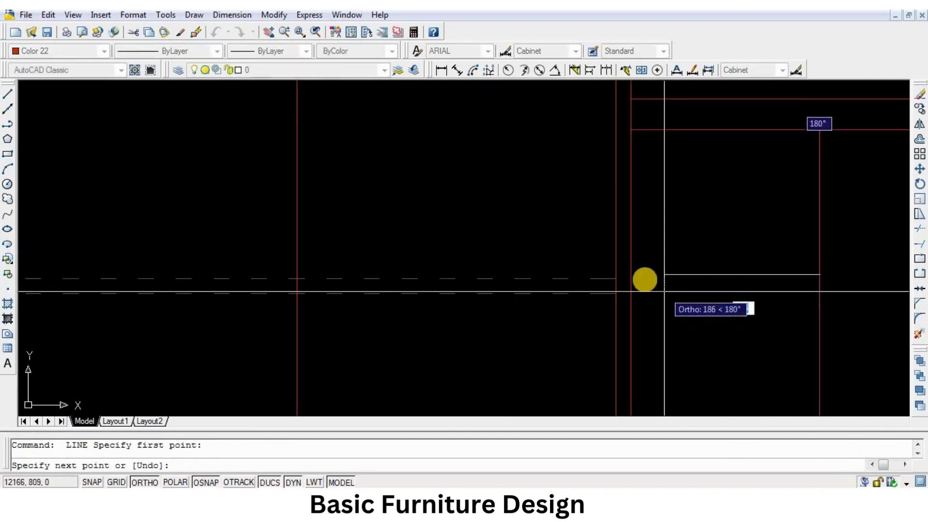
left_click(635, 275)
key("Return")
Step: Offset the horizontal line under the seat 9 mm both upward and downward, and erase the original centre line
type("o")
key("Return")
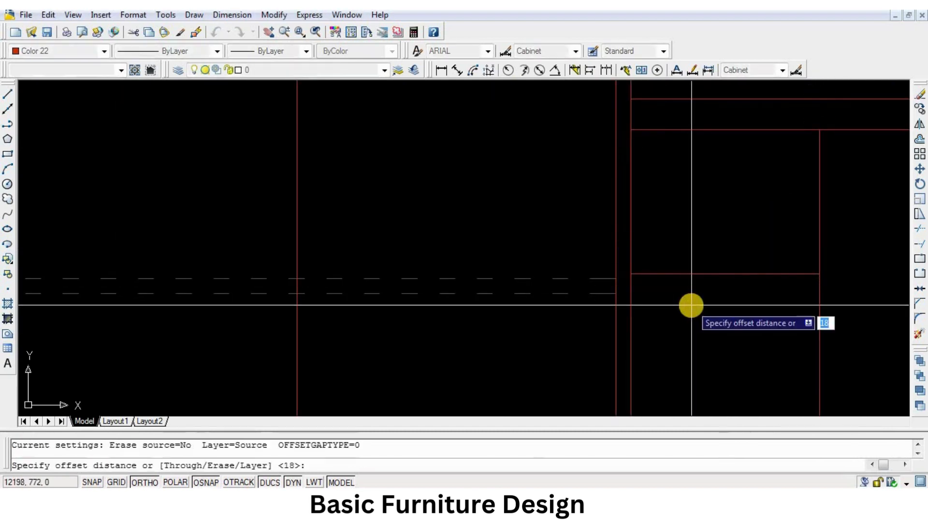
type("9")
key("Return")
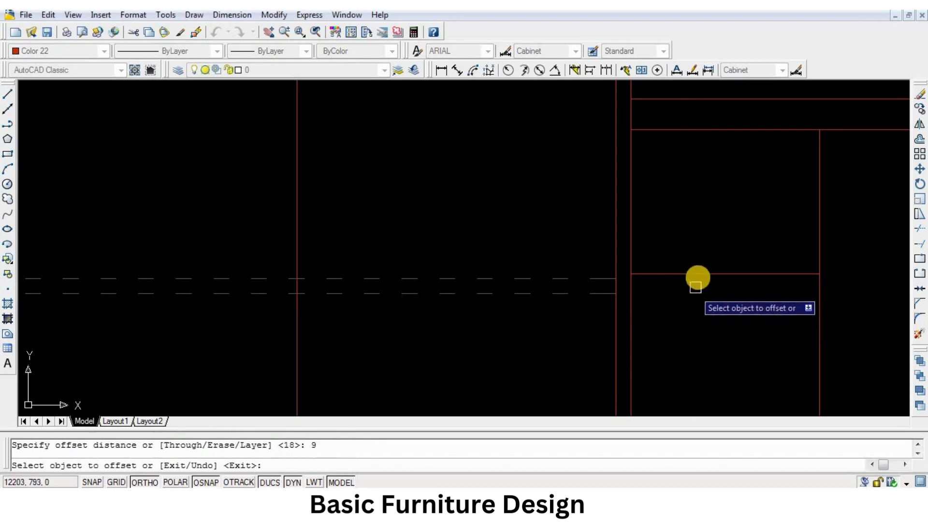
left_click(698, 275)
left_click(704, 234)
scroll(660, 278, "up", 3)
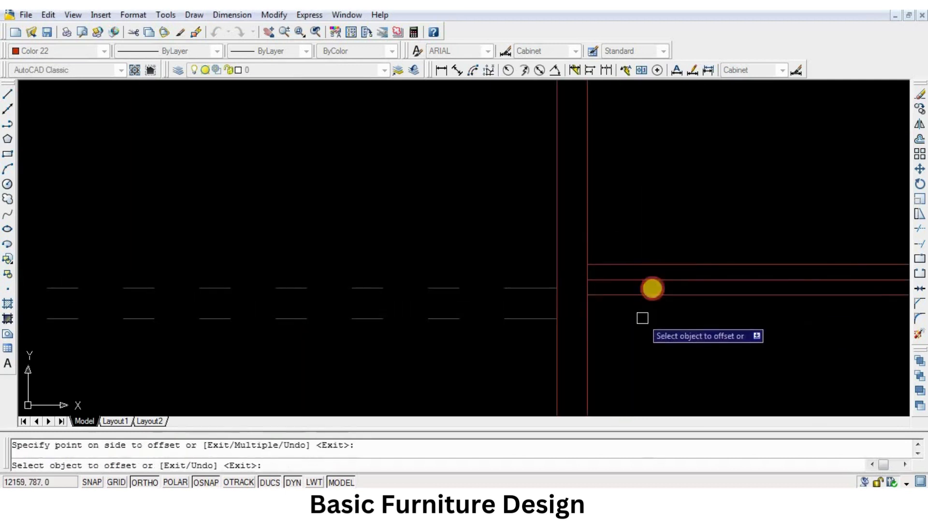
key("Return")
left_click(656, 280)
left_click(920, 94)
Step: Extend both shelf lines under the seat to the inner line of the low unit's outer side panel
middle_click_drag(743, 288, 583, 296)
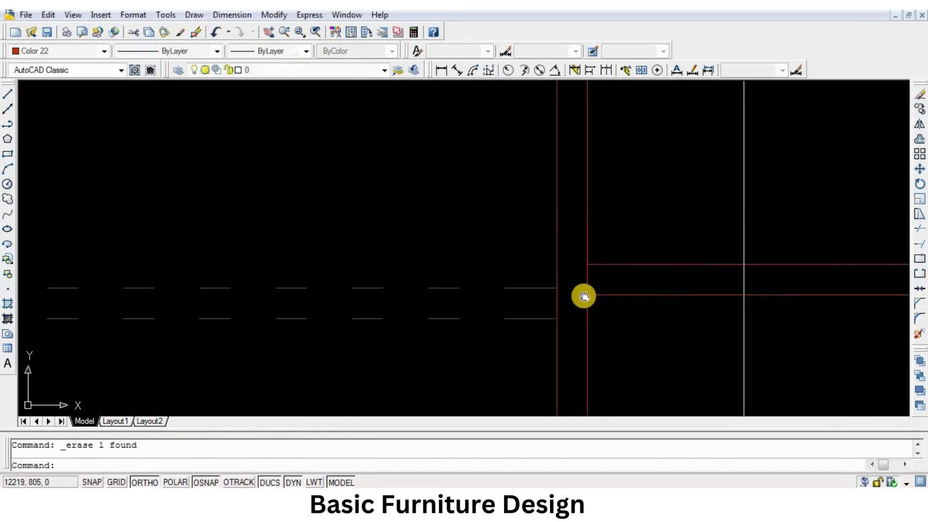
type("EX")
key("Return")
scroll(595, 296, "down", 4)
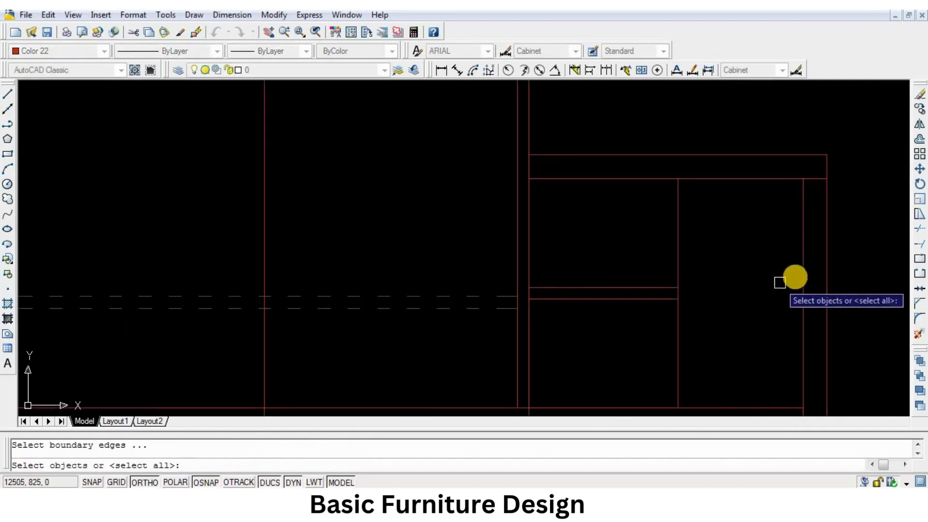
left_click(658, 272)
left_click(610, 334)
key("Return")
Step: Erase the vertical helper line under the seat
left_click(697, 336)
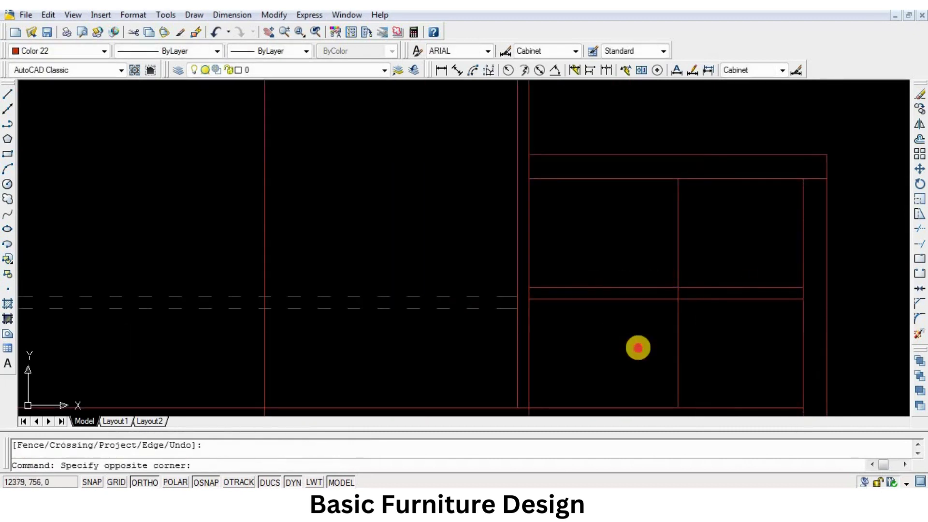
left_click(638, 347)
left_click(921, 93)
Step: Extend both dashed shelf lines from the front elevation to the tall side view's back outline
scroll(658, 299, "down", 5)
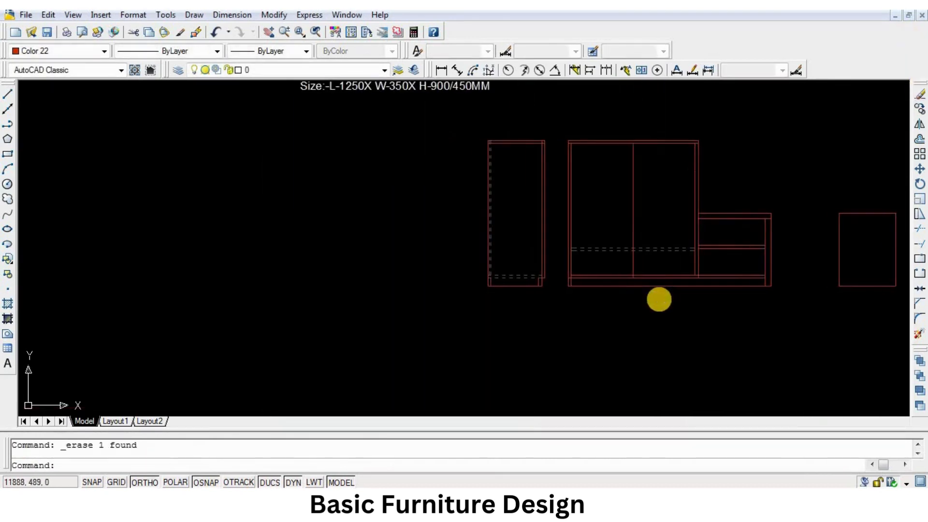
scroll(596, 318, "up", 2)
scroll(510, 317, "up", 2)
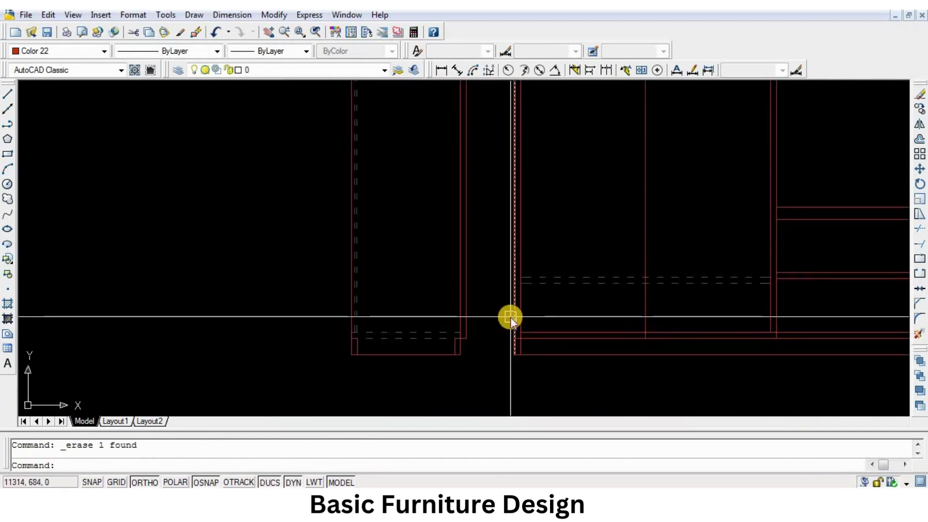
type("EX")
key("Return")
scroll(349, 281, "up", 2)
left_click(347, 280)
key("Return")
left_click(728, 227)
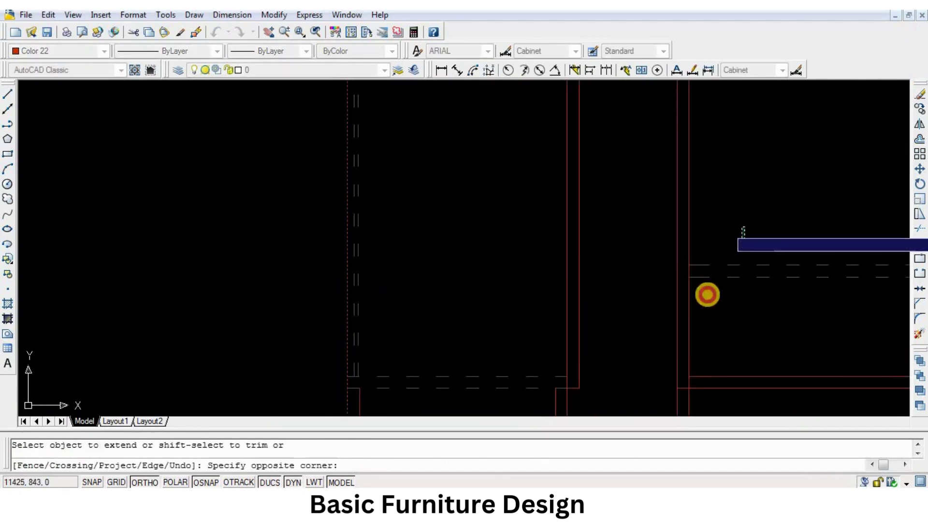
left_click(707, 294)
key("Return")
Step: Trim both dashed shelf lines between the tall side view's line behind the door and the front elevation's inner side panel line
type("T")
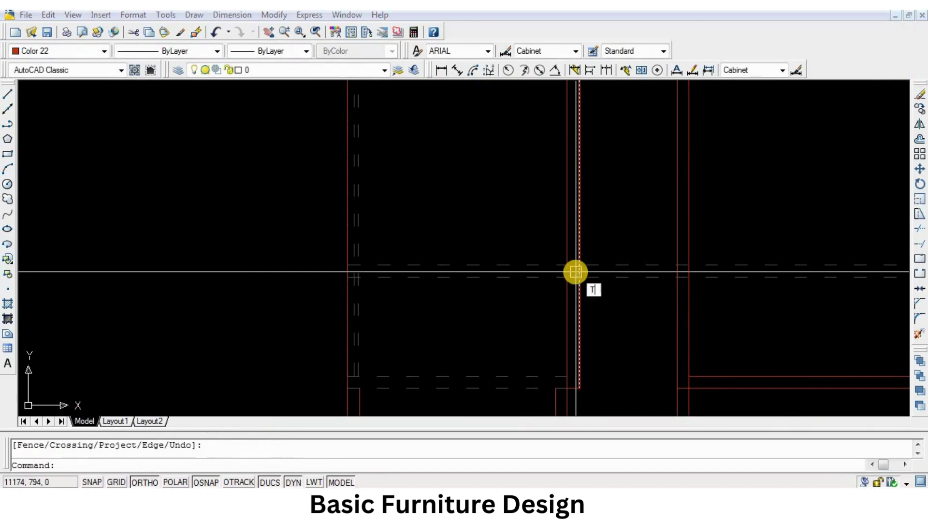
type("R")
key("Return")
left_click(567, 286)
left_click(689, 291)
key("Return")
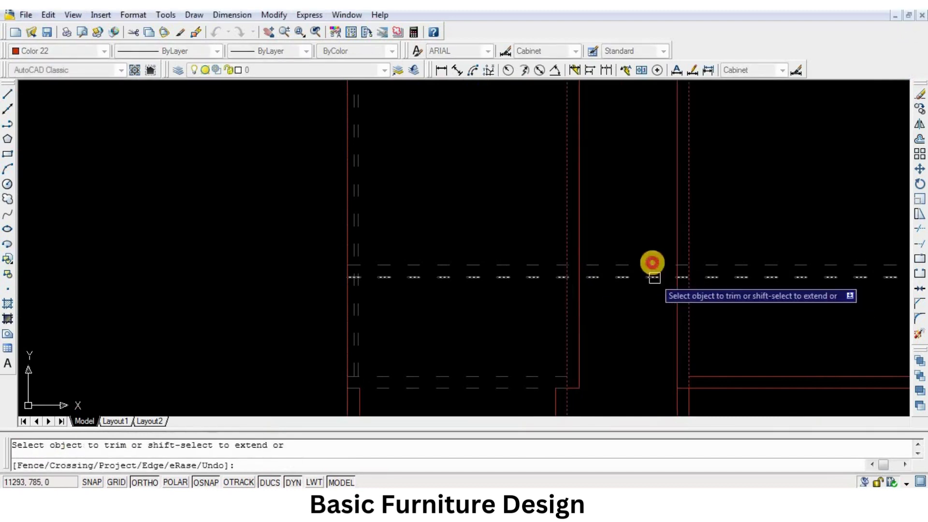
left_click(654, 278)
left_click(650, 264)
key("Return")
Step: Offset the upper dashed shelf line in the front elevation upward by 148 mm
scroll(610, 295, "down", 3)
type("O")
key("Return")
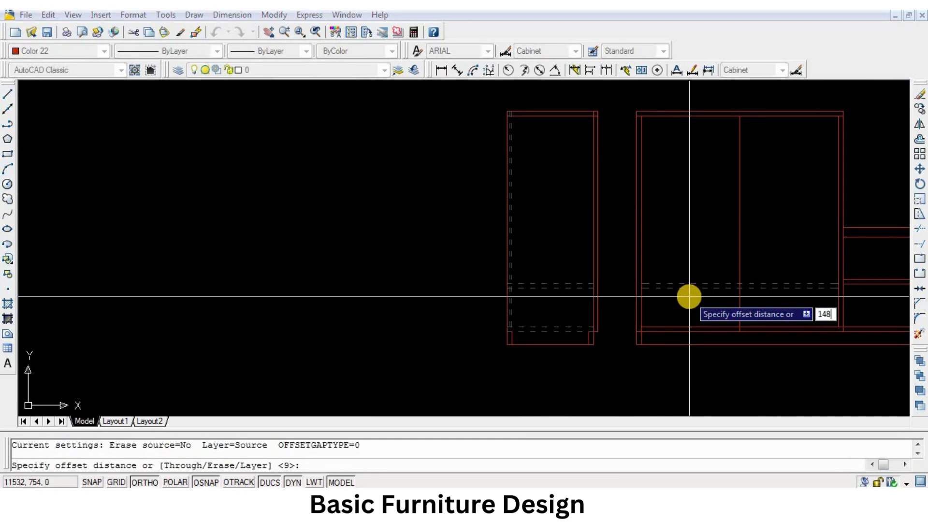
key("Return")
scroll(688, 296, "up", 2)
left_click(672, 269)
left_click(679, 244)
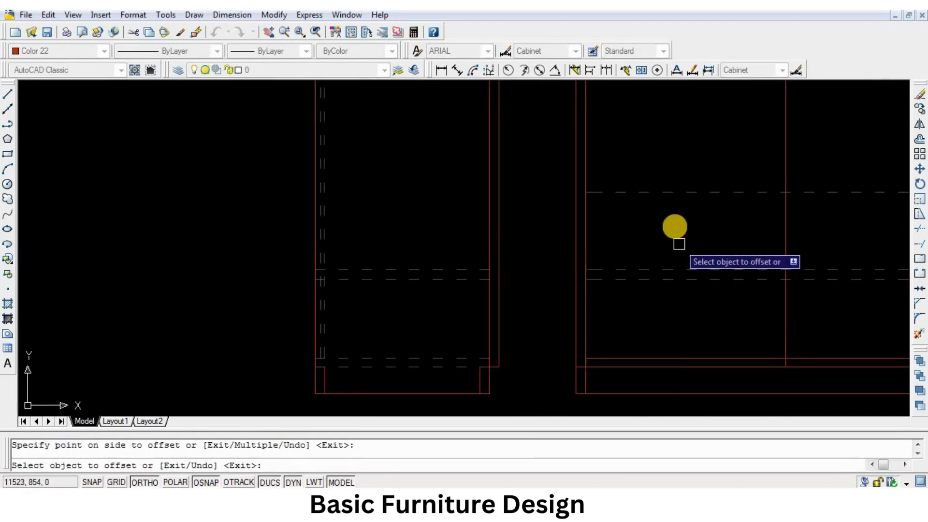
key("Return")
Step: Offset the matching upper shelf line in the tall side view upward by 148 mm
type("O")
key("Return")
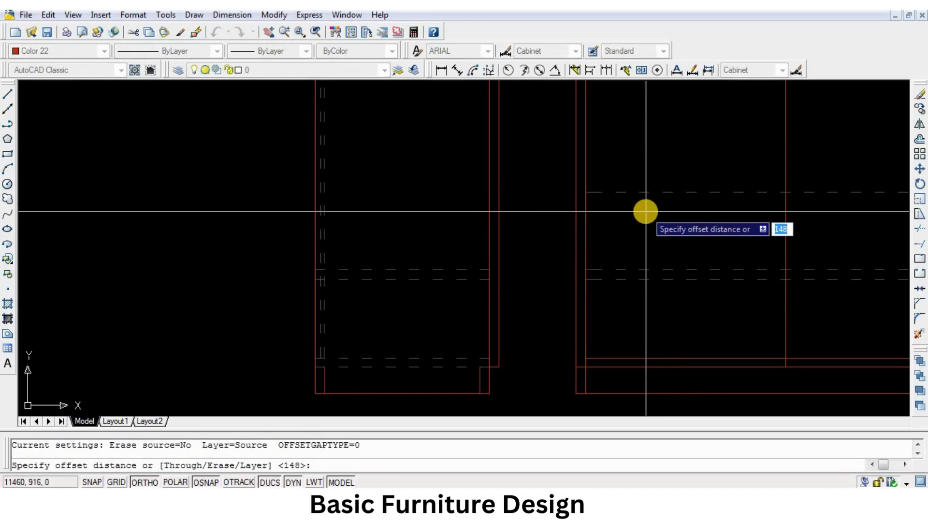
key("Return")
left_click(466, 269)
left_click(520, 252)
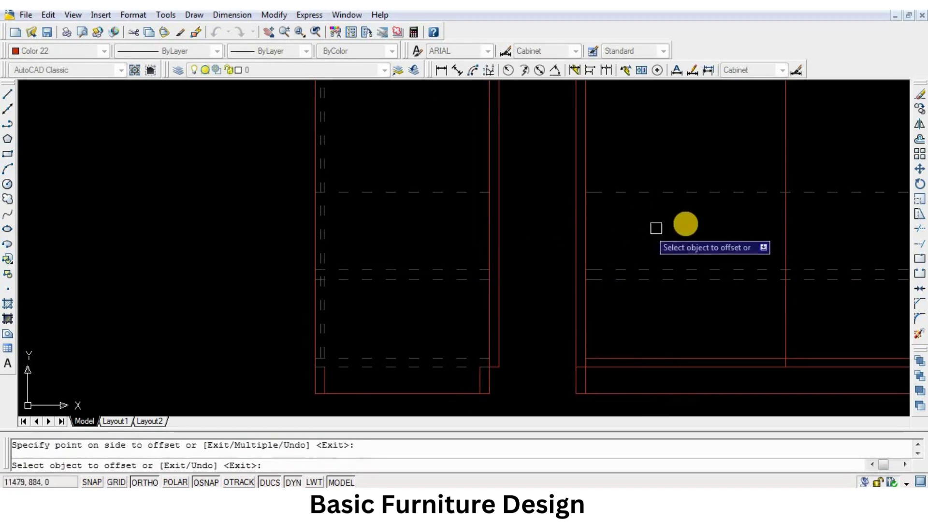
key("Return")
Step: Offset the second shelf's dashed line upward by 18 mm in both the front elevation and the tall side view
key("Return")
type("1")
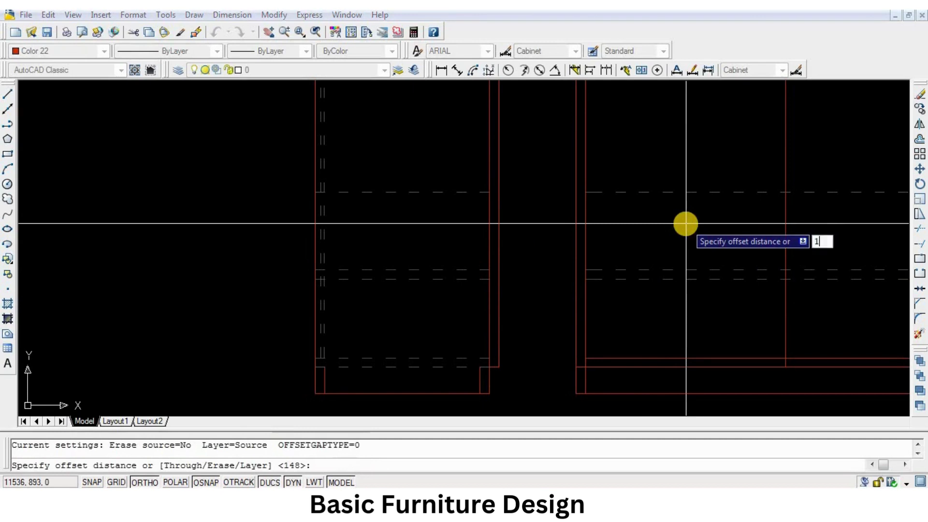
type("8")
key("Return")
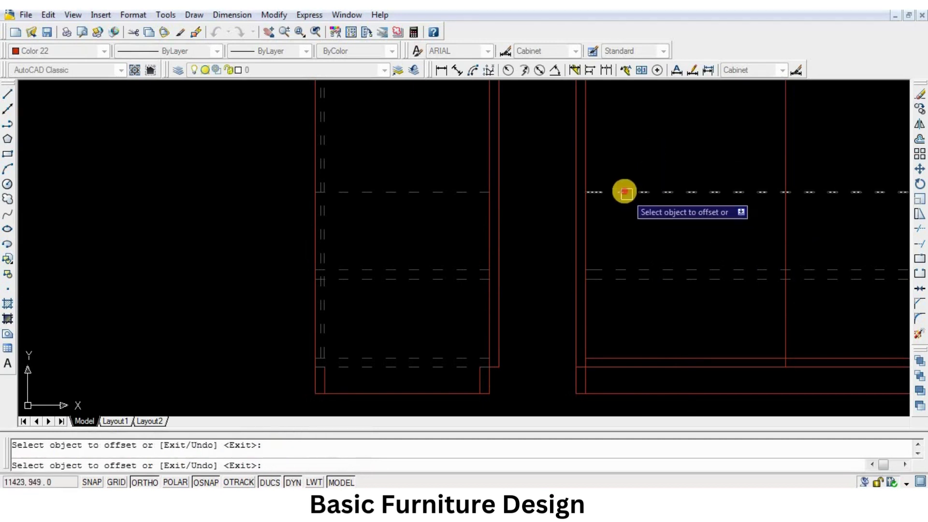
left_click(624, 192)
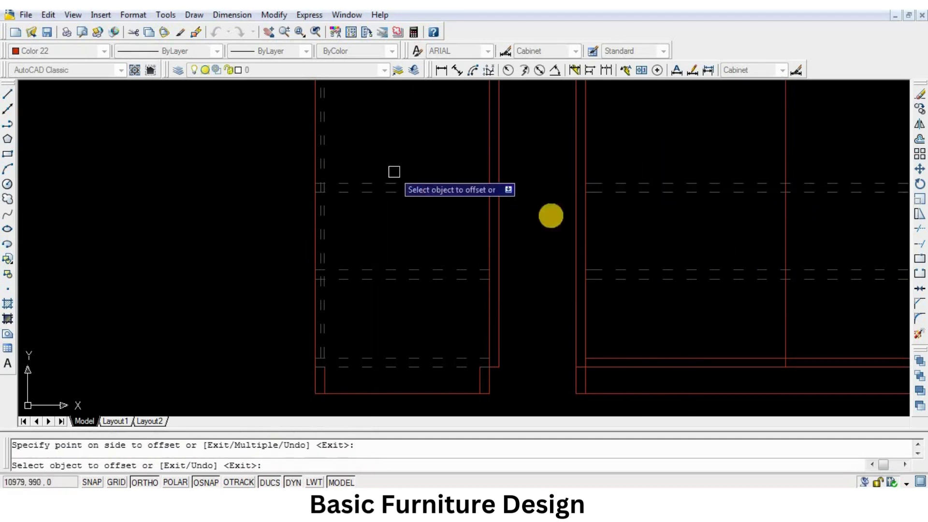
key("Return")
Step: Copy the second shelf's dashed lines upward twice in both the front elevation and the tall side view, keeping the existing shelf spacing
scroll(556, 213, "down", 3)
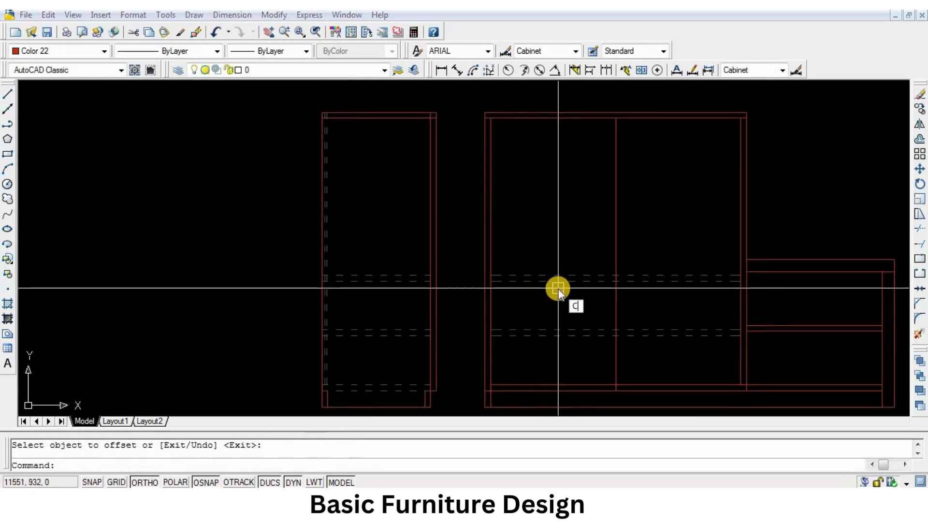
type("CO")
key("Return")
left_click(571, 247)
left_click(525, 300)
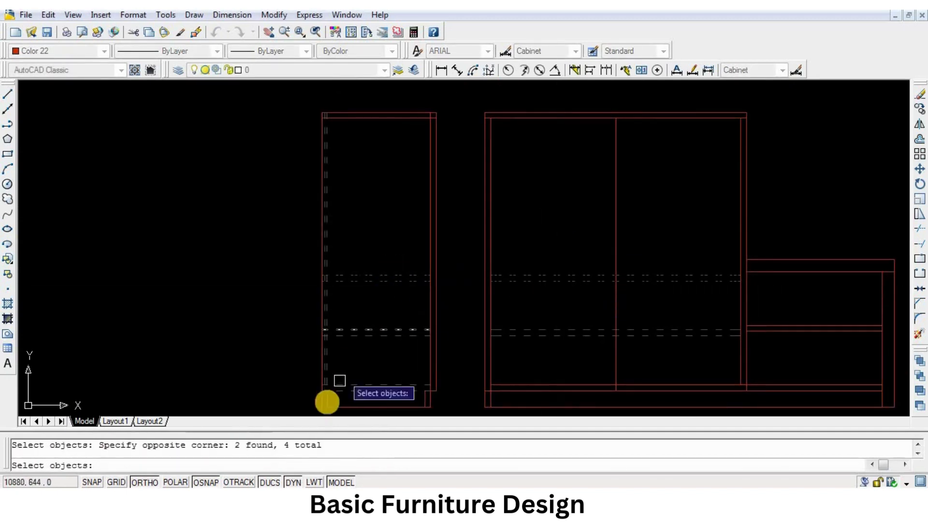
scroll(340, 381, "up", 3)
key("Return")
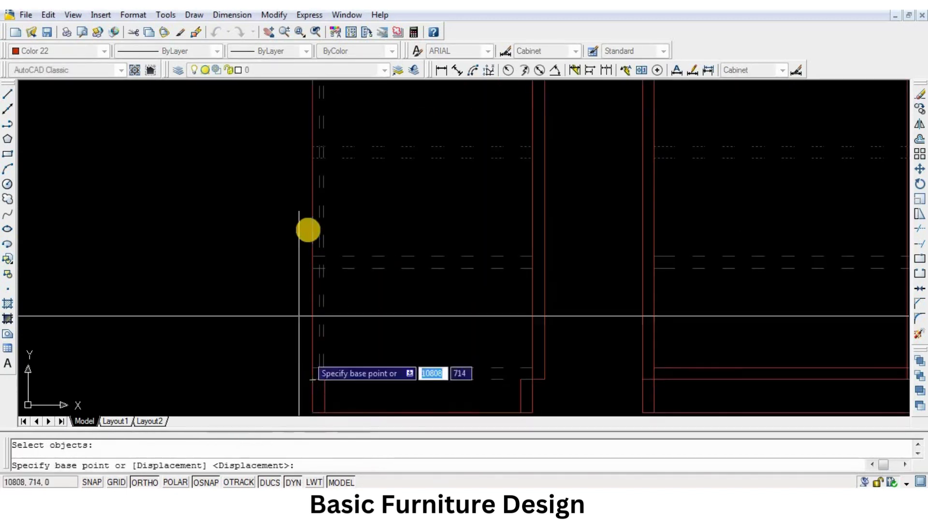
left_click(309, 256)
left_click(317, 146)
scroll(338, 263, "up", 2)
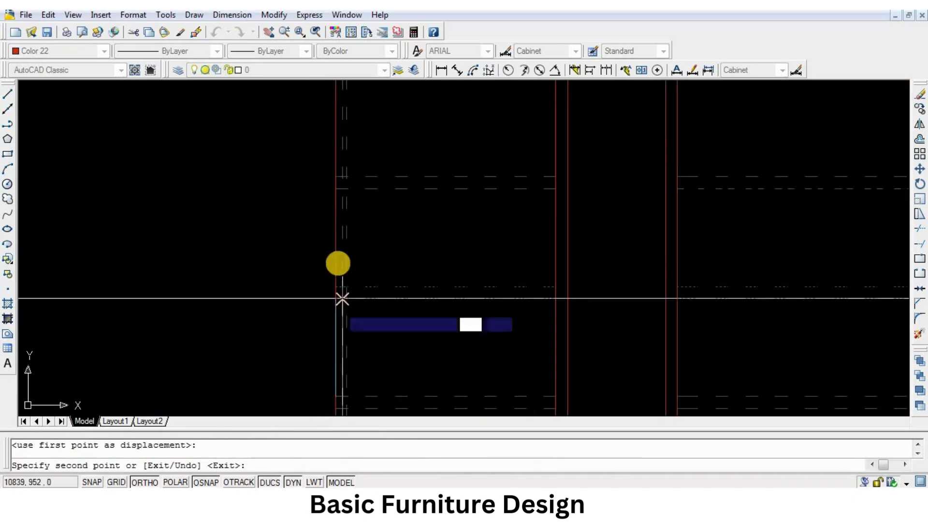
middle_click_drag(344, 325, 345, 364)
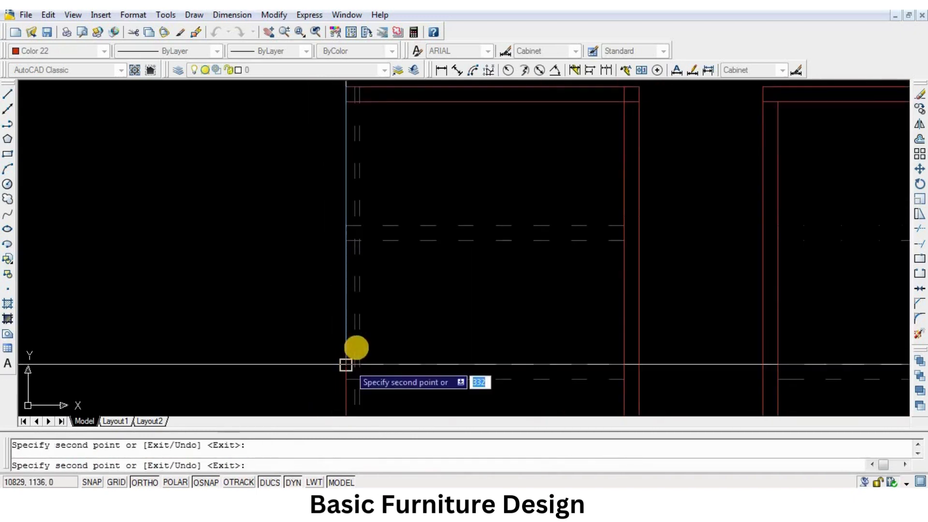
scroll(356, 347, "down", 4)
key("Return")
Step: Trim both dashed back panel lines in the tall side view at the underside of the top panel
middle_click_drag(550, 293, 557, 215)
type("T")
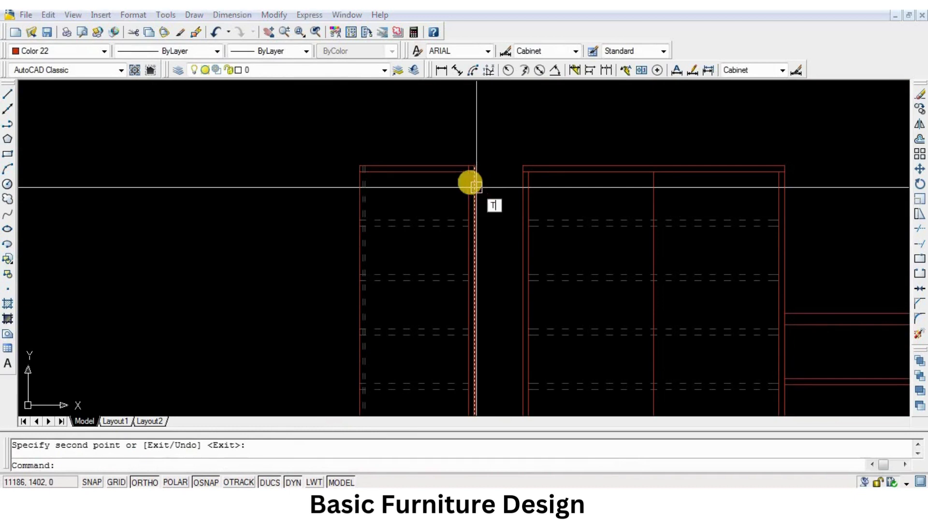
type("r")
key("Return")
scroll(471, 181, "up", 5)
left_click(173, 155)
key("Return")
scroll(171, 154, "up", 3)
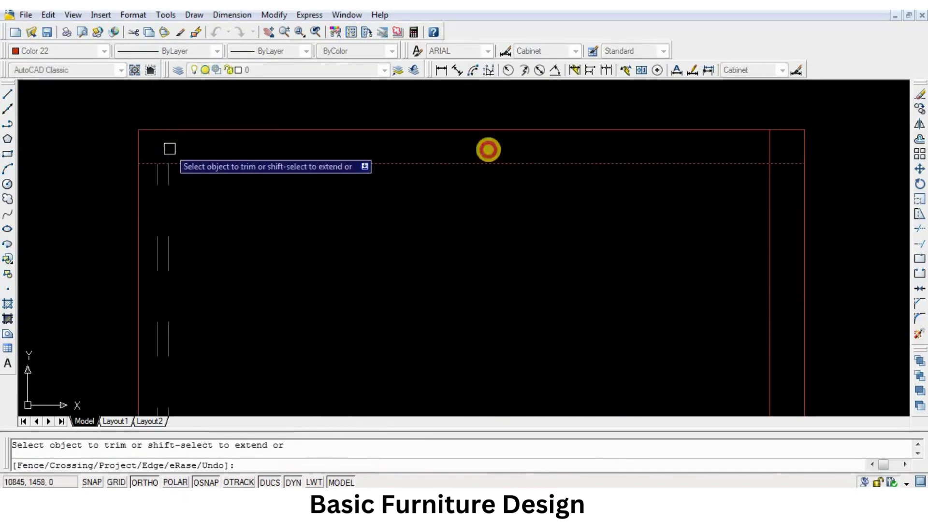
right_click(535, 146)
Step: Match the dashed shelf line's properties onto the upper line of the bottom panel in the front elevation
scroll(644, 267, "down", 5)
mouse_move(644, 268)
middle_mouse_down()
mouse_move(509, 203)
mouse_move(512, 214)
middle_mouse_up()
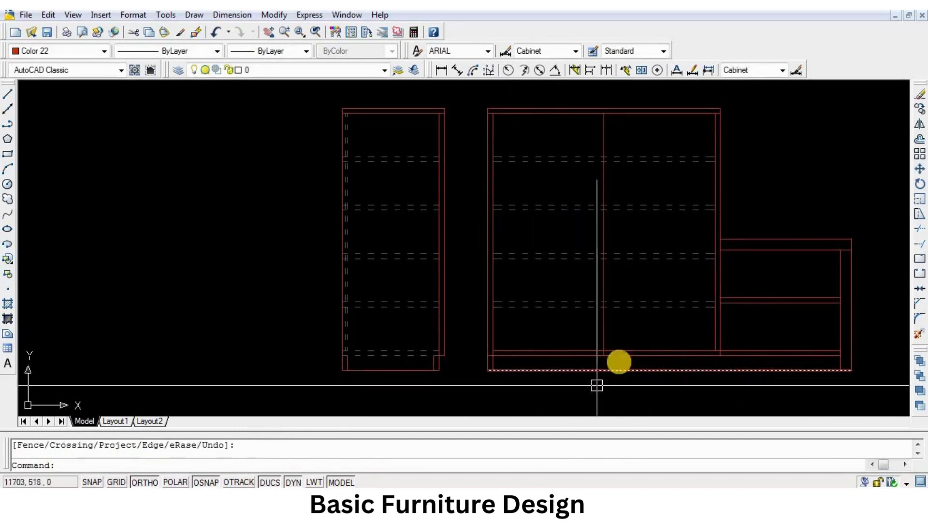
middle_click_drag(529, 245, 491, 198)
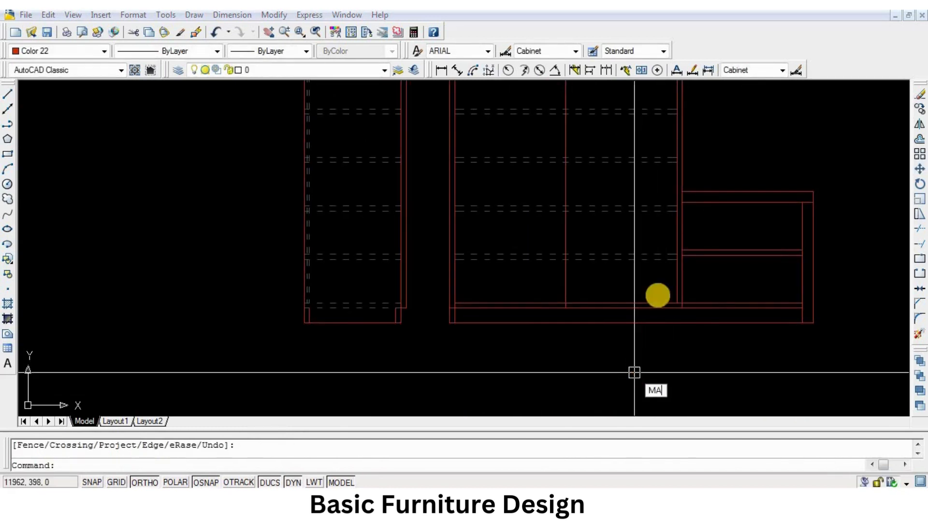
key("Return")
scroll(658, 295, "up", 2)
left_click(657, 246)
scroll(657, 310, "up", 2)
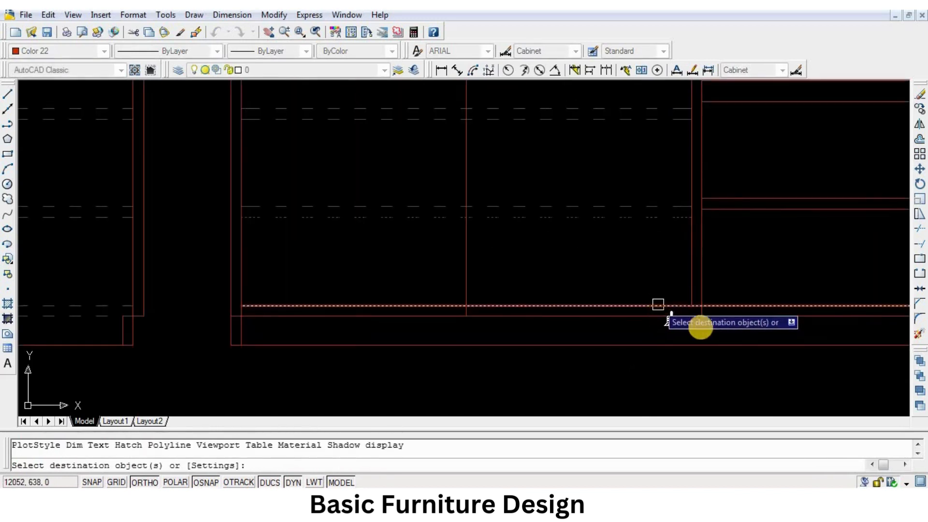
left_click(710, 316)
key("Return")
Step: Trim the dashed bottom panel line beyond the tall unit's outer side line, under the seat section
type("TR")
key("Return")
left_click(703, 287)
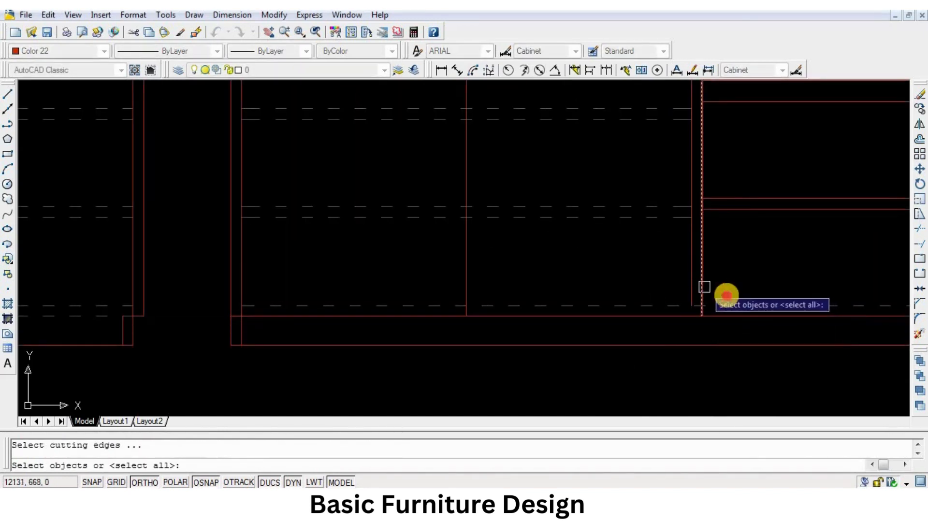
key("Return")
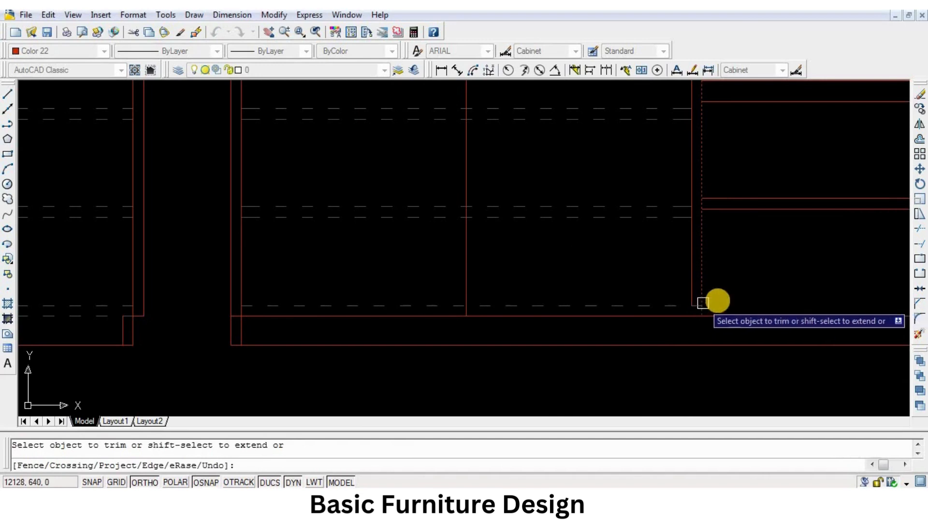
key("Return")
Step: Draw a solid line for the low unit's bottom panel from the tall unit's side to the low unit's inner side line
type("L")
key("Return")
left_click(702, 305)
middle_click_drag(752, 309, 556, 301)
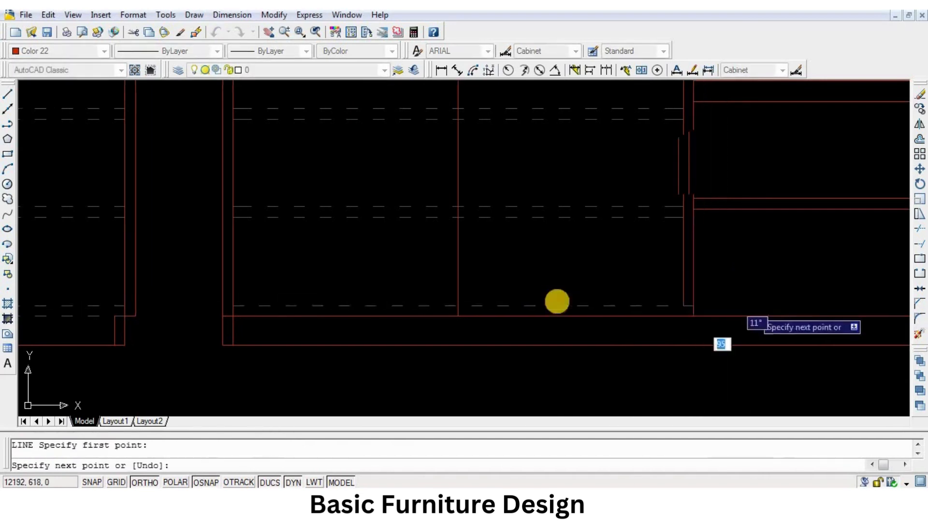
left_click(748, 297)
key("Return")
Step: Match the dashed line's properties onto both inner side panel lines of the tall unit in the front elevation
scroll(583, 346, "down", 4)
middle_click_drag(580, 348, 677, 340)
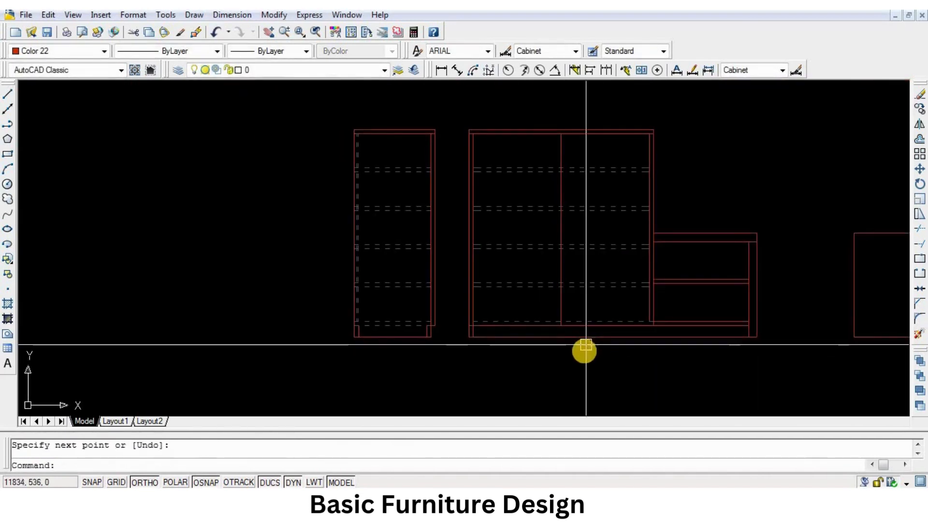
scroll(585, 344, "up", 3)
type("Ma")
key("Return")
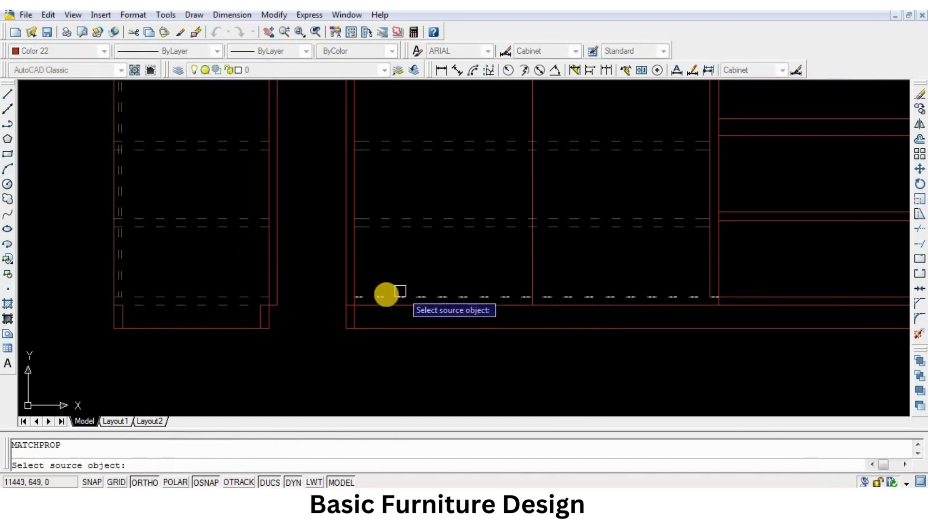
left_click(378, 296)
left_click(353, 288)
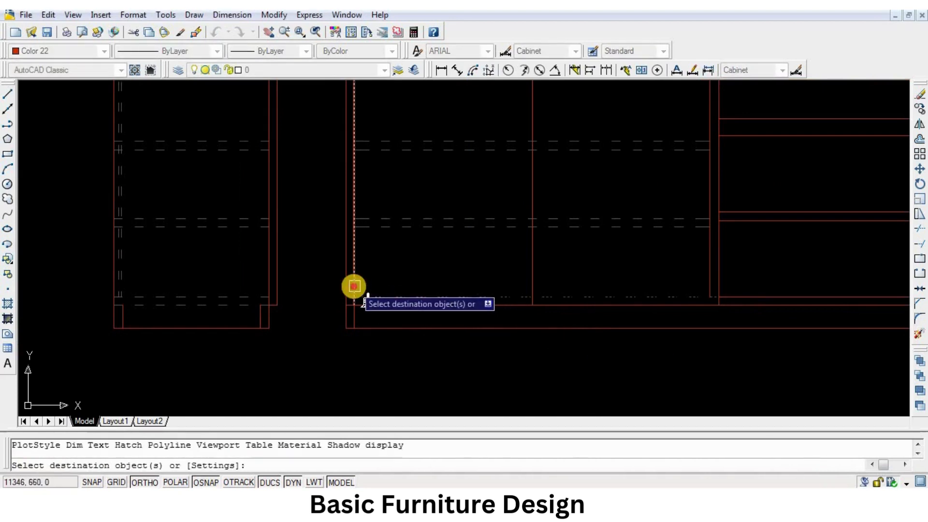
left_click(710, 270)
scroll(710, 309, "up", 2)
scroll(720, 300, "down", 4)
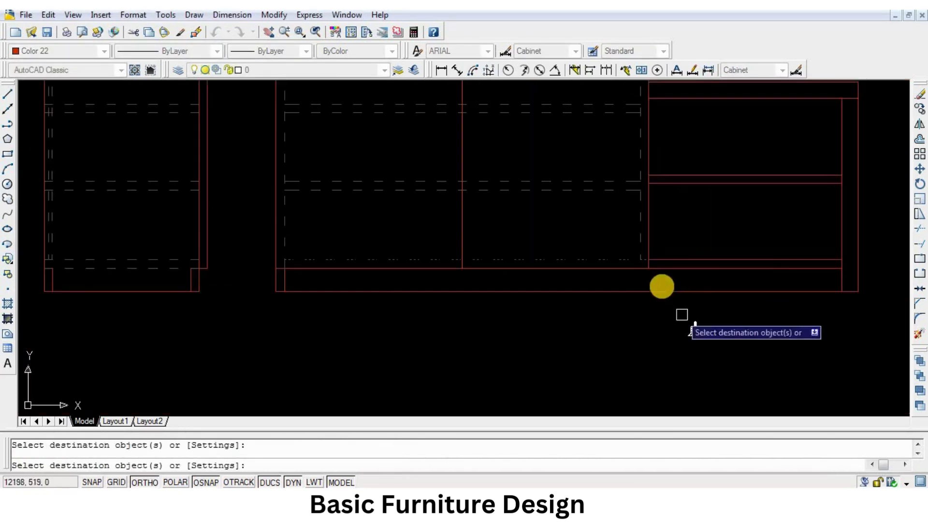
key("Return")
Step: Move the tall side view slightly farther from the front elevation and save the drawing
scroll(699, 334, "down", 3)
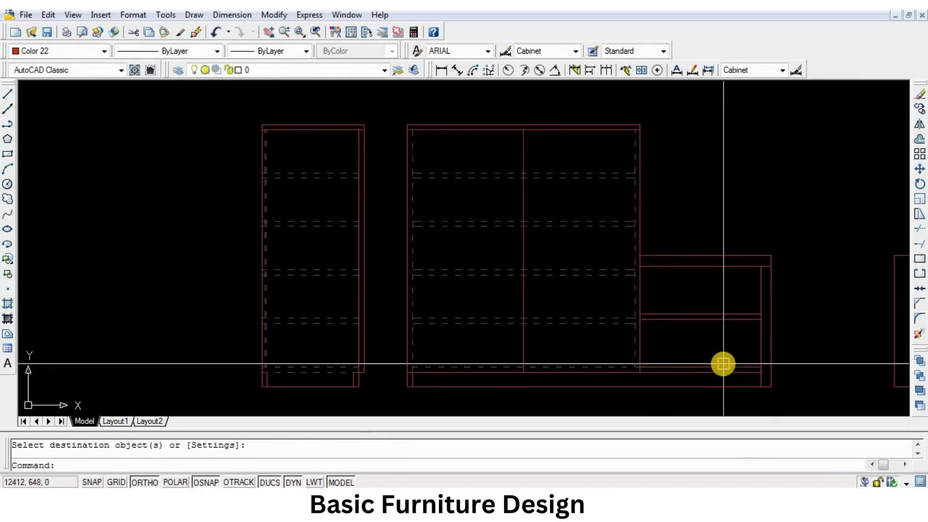
middle_click_drag(723, 364, 752, 329)
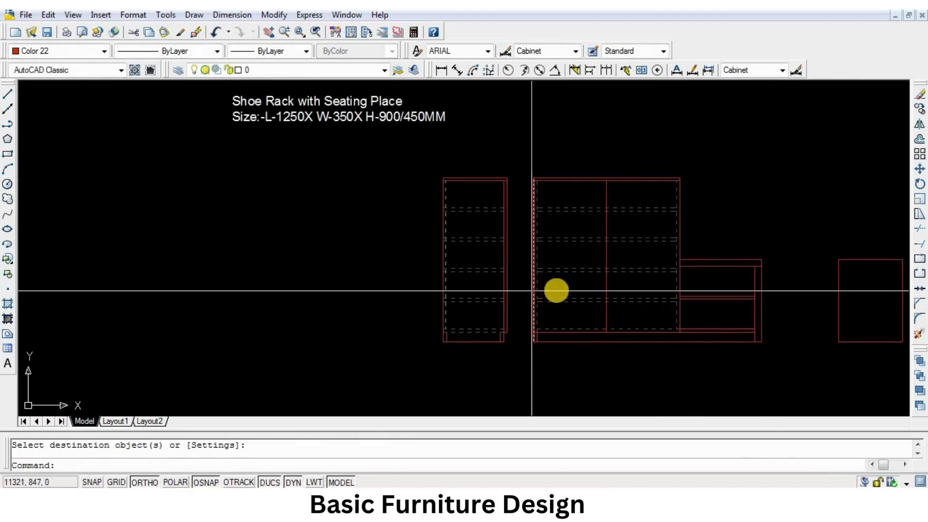
type("m")
key("Return")
left_click(512, 172)
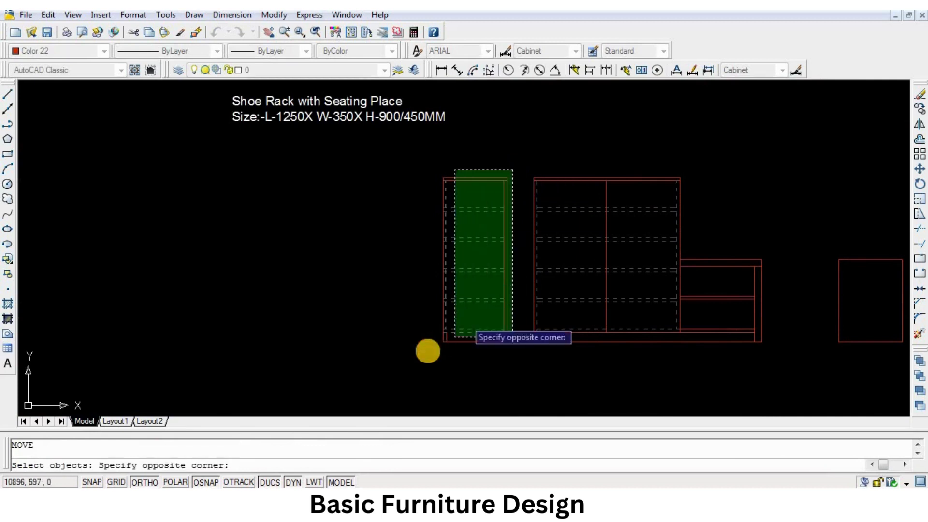
left_click(420, 360)
key("Return")
left_click(515, 376)
left_click(511, 376)
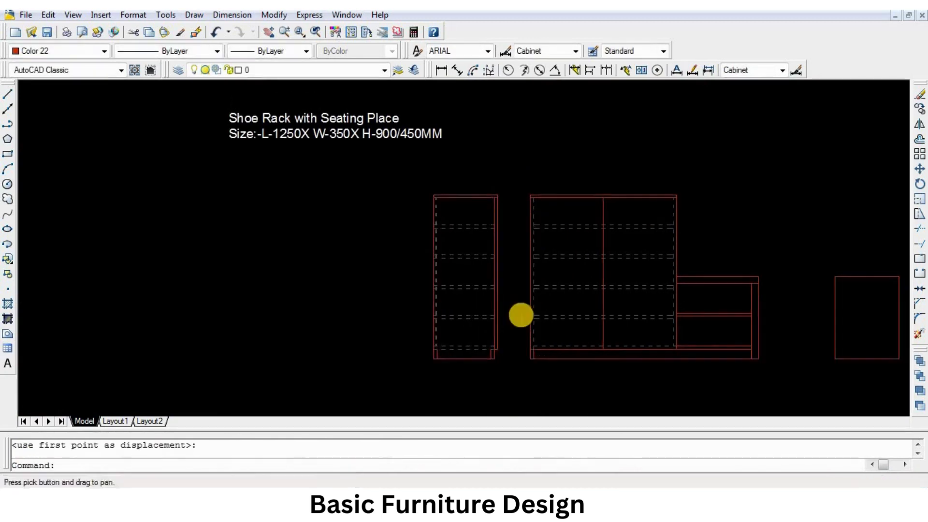
scroll(631, 350, "down", 3)
scroll(620, 350, "up", 1)
key("ctrl+s")
Step: Try to move the low side view's outline closer to the front elevation
scroll(620, 350, "up", 3)
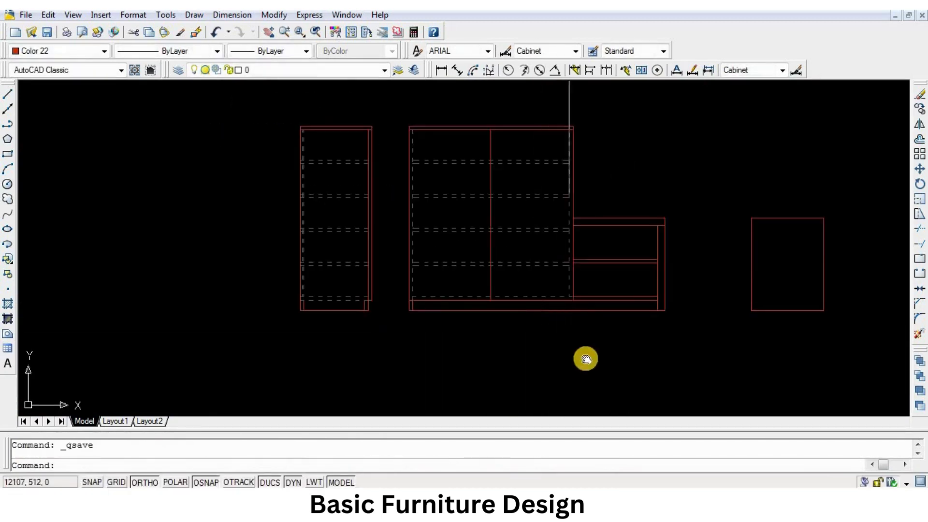
type("m")
key("Return")
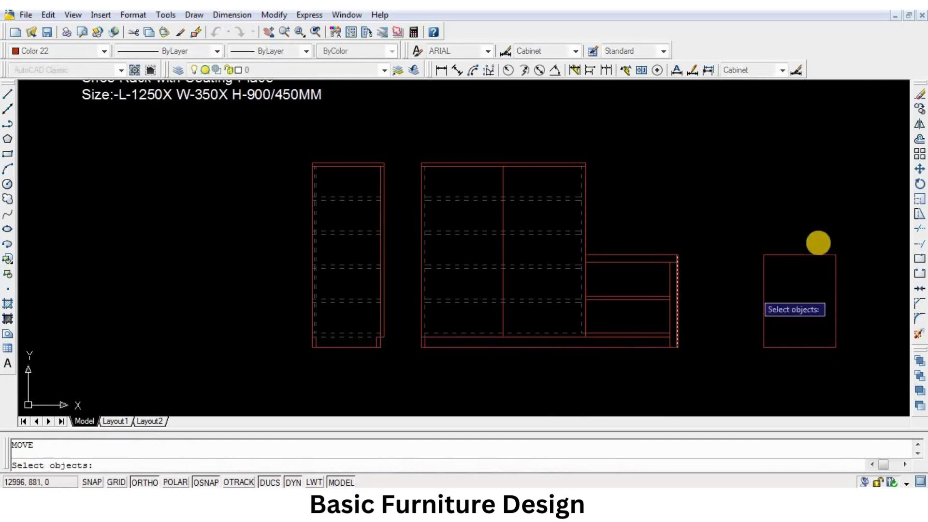
left_click(835, 236)
left_click(761, 370)
key("Return")
left_click(802, 380)
left_click(762, 382)
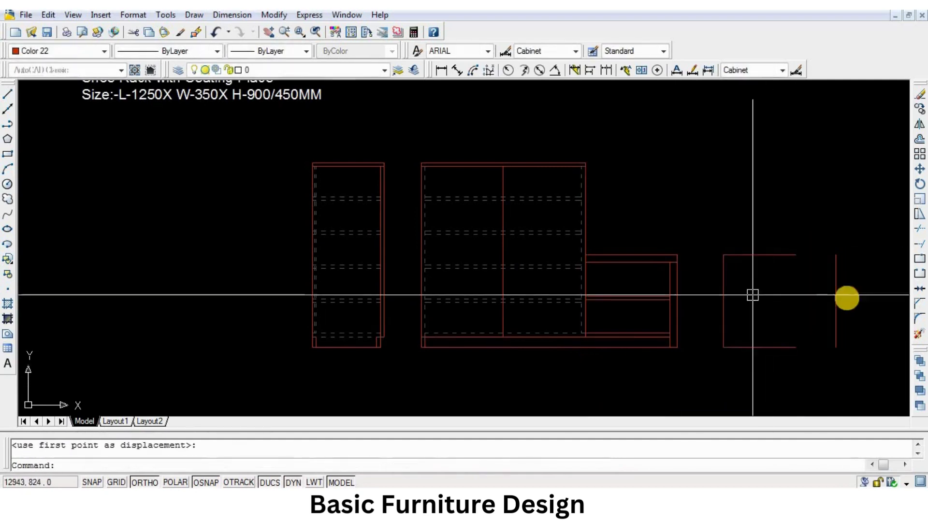
Step: Move the complete low side view outline horizontally closer to the front elevation
key("Return")
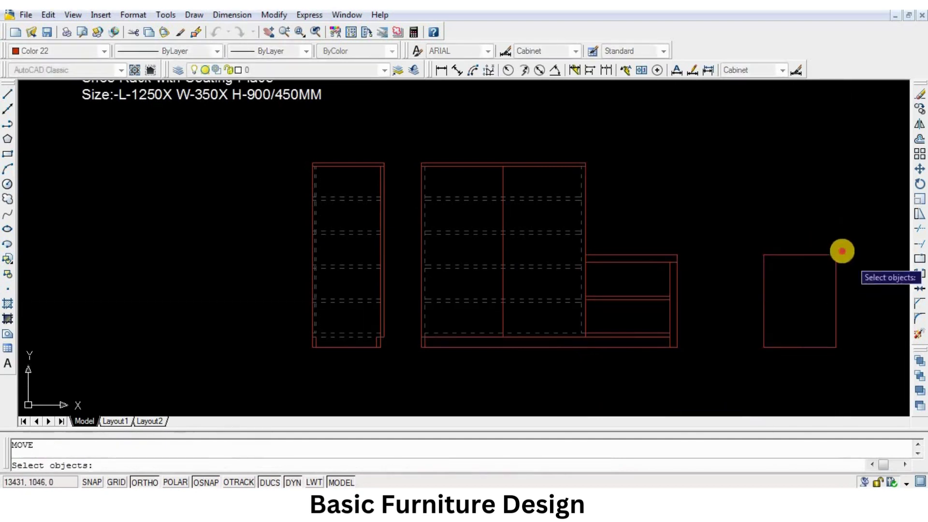
left_click(854, 232)
left_click(724, 368)
key("Return")
left_click(784, 366)
left_click(730, 366)
scroll(628, 348, "up", 5)
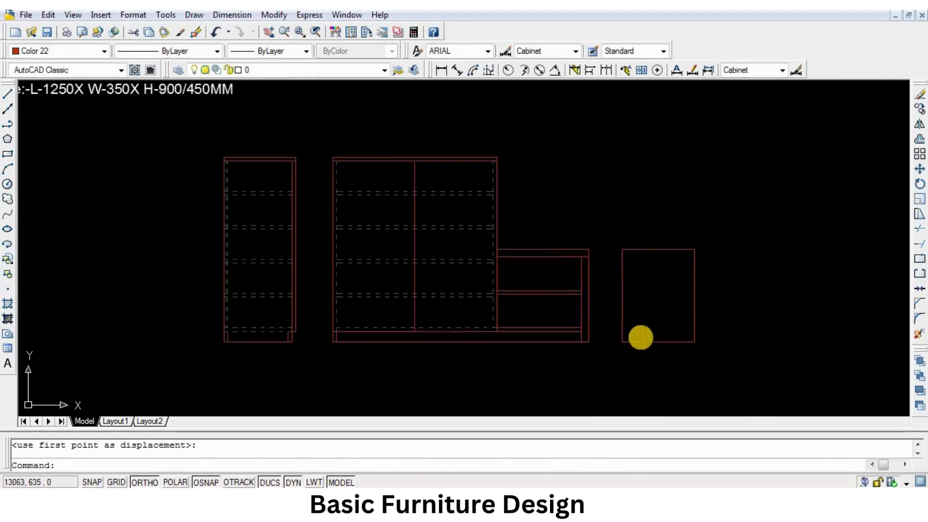
type("R")
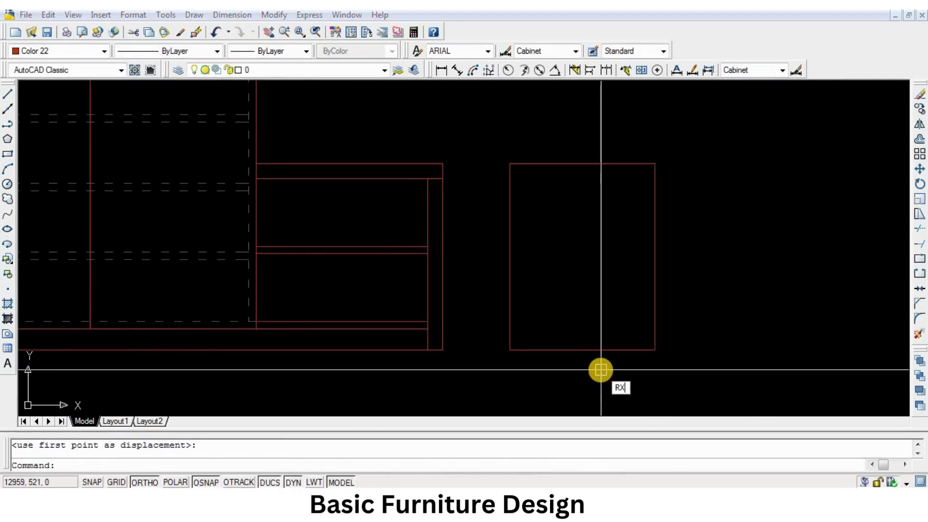
type("X")
key("Return")
key("Return")
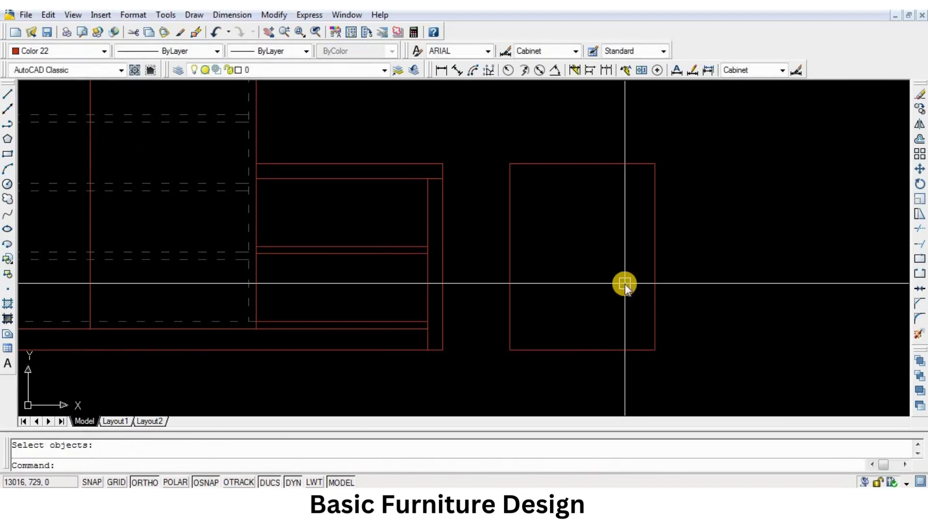
Step: Extend the low unit's shelf, bottom panel and seat underside lines from the front elevation to the low side view's far edge
type("EX")
key("Return")
left_click(684, 276)
left_click(618, 306)
key("Return")
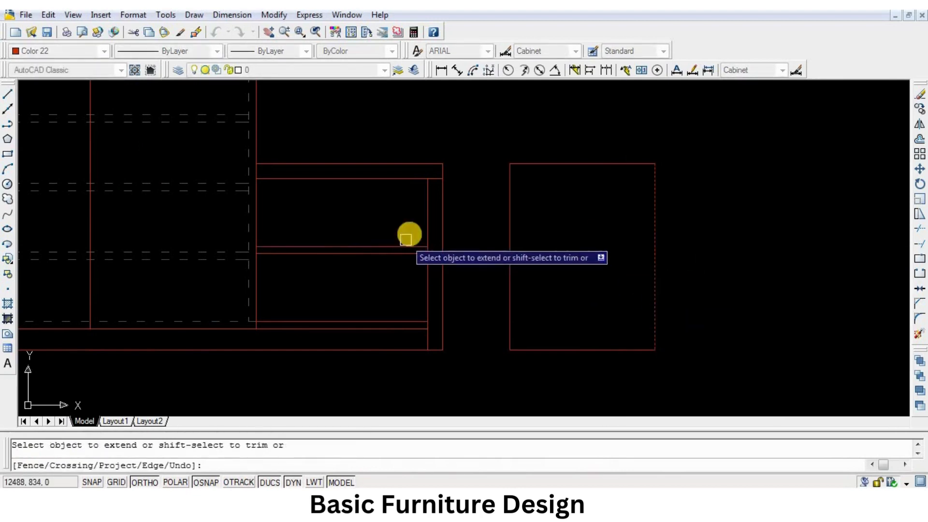
left_click(405, 238)
left_click(380, 266)
left_click(400, 299)
left_click(355, 338)
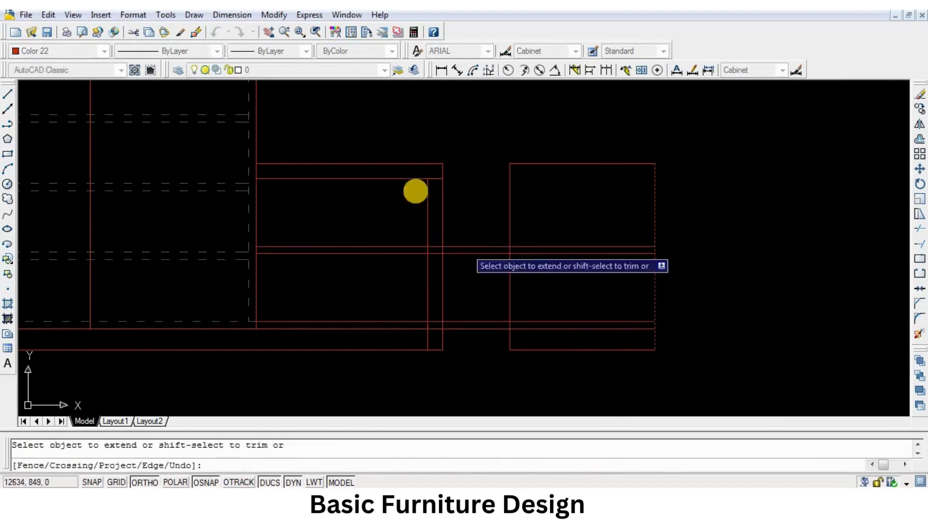
left_click(413, 182)
key("Return")
scroll(573, 276, "down", 4)
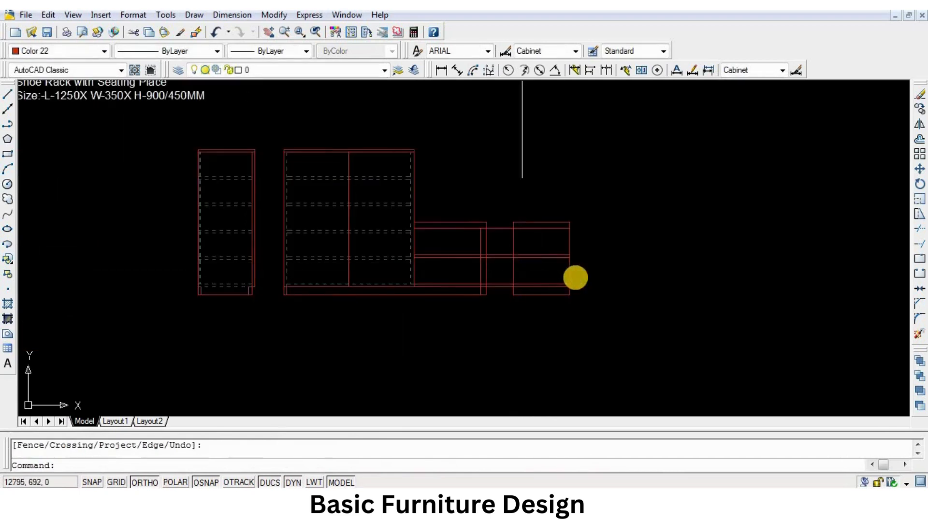
Step: Stretch the low side view's edge nearest the front elevation inward by 18 mm
scroll(572, 277, "up", 4)
type("s")
key("Return")
left_click(589, 173)
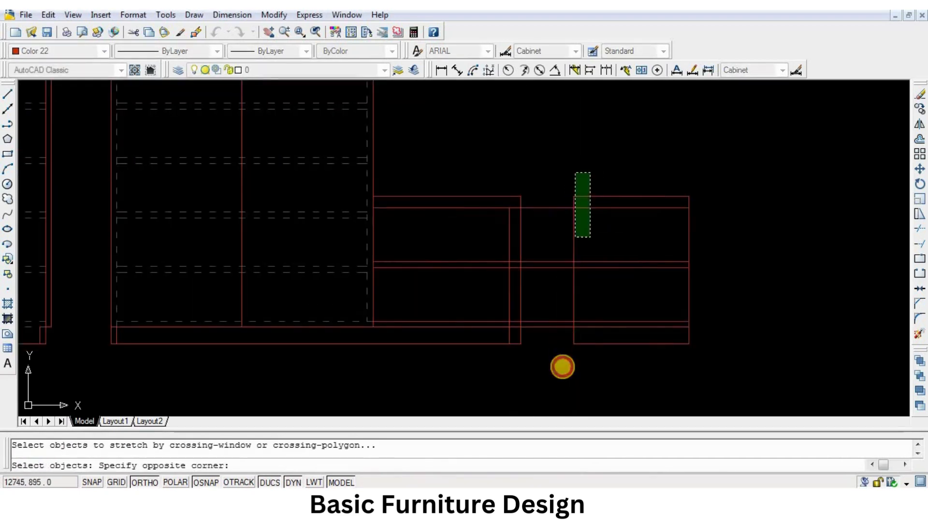
left_click(557, 369)
key("Return")
left_click(557, 368)
type("18")
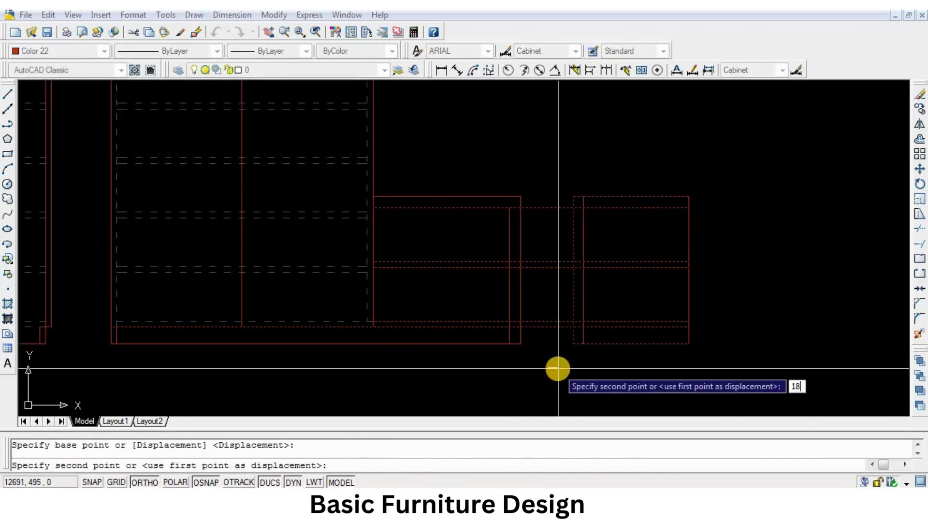
key("Return")
Step: Trim the extended horizontal lines in the gap between the low unit's inner side panel line and the low side view
type("tr")
key("Return")
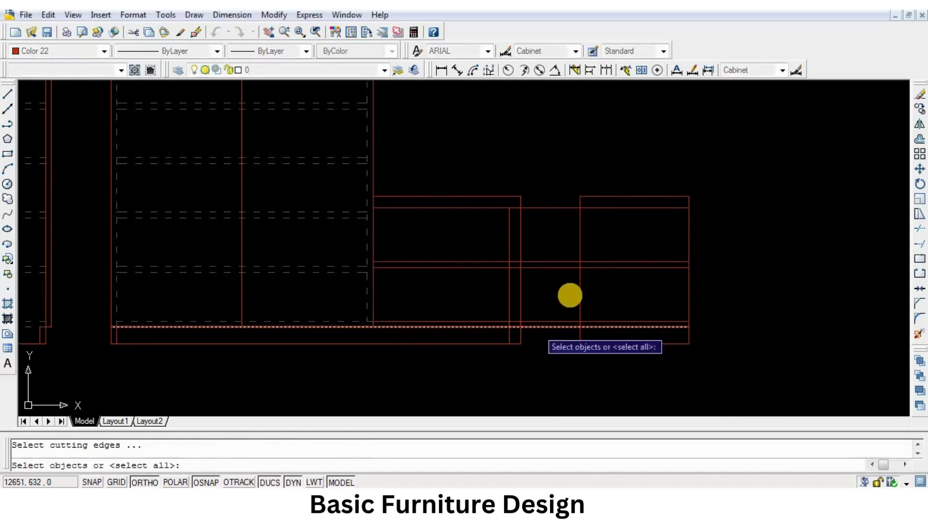
left_click(581, 290)
left_click(509, 298)
key("Return")
left_click(561, 195)
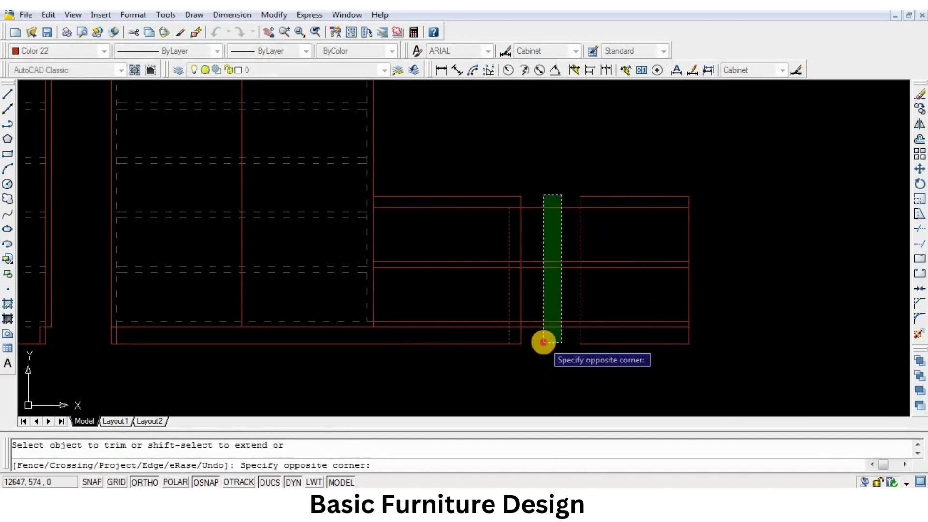
left_click(542, 342)
key("Return")
Step: Lengthen the seat's underside line in the front elevation to the outer edge of the low unit's side panel
scroll(508, 223, "up", 4)
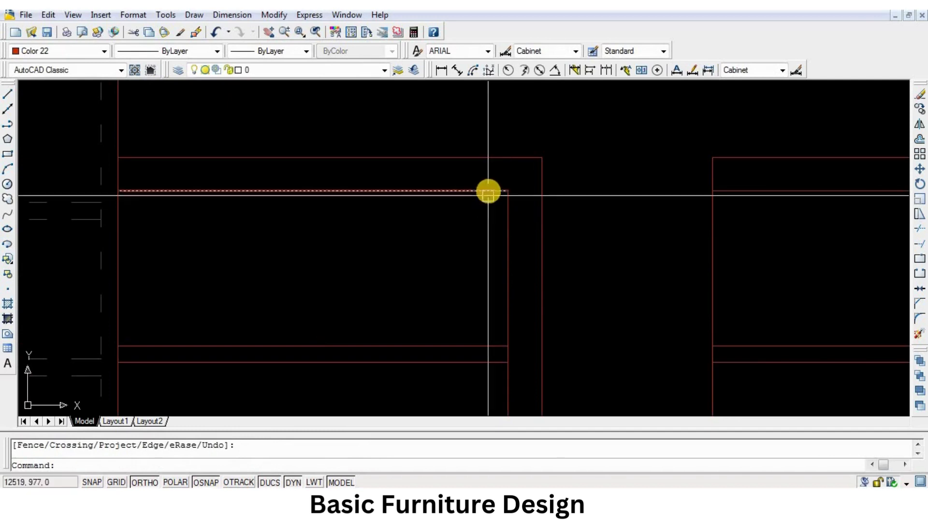
left_click(487, 191)
left_click(508, 190)
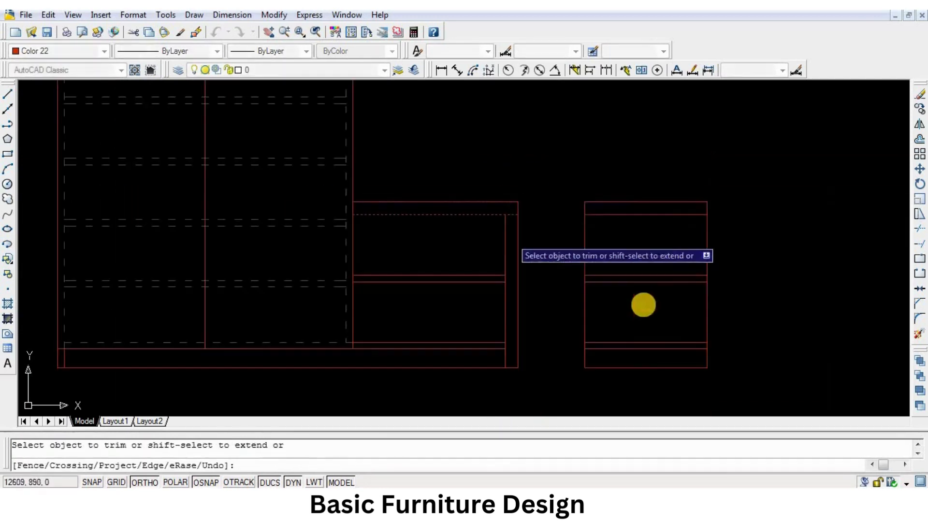
middle_click_drag(624, 284, 647, 241)
key("Return")
middle_click_drag(634, 311, 602, 325)
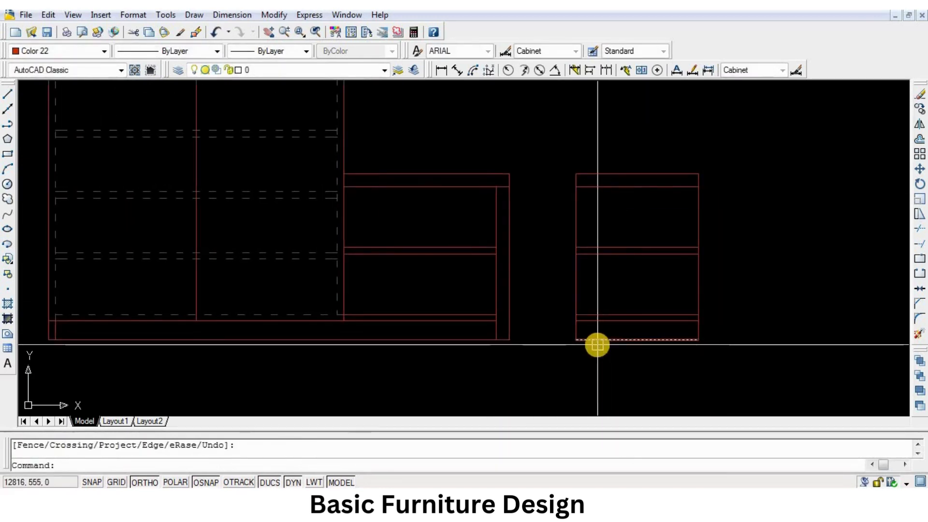
Step: Offset both vertical edges of the low side view inward, keeping the previous offset distance
type("o")
key("Return")
key("Return")
left_click(578, 332)
left_click(694, 358)
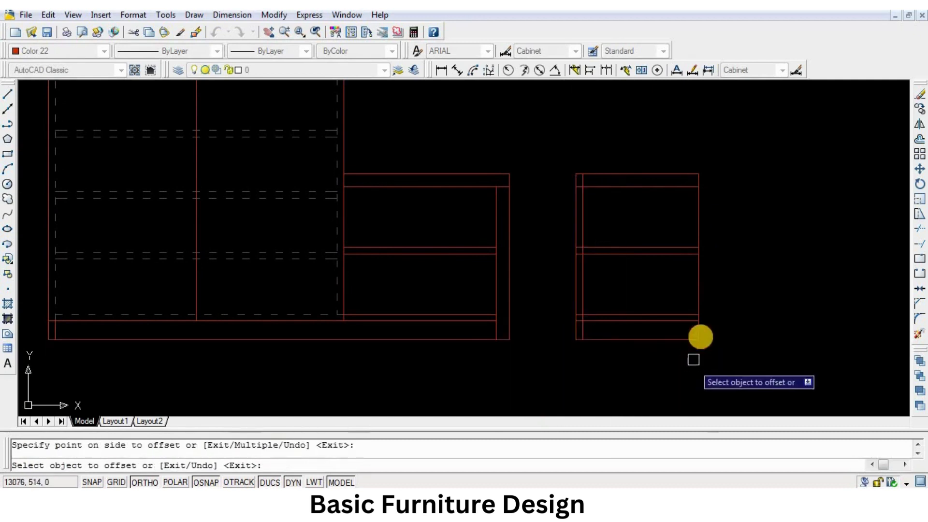
scroll(693, 338, "up", 3)
key("Return")
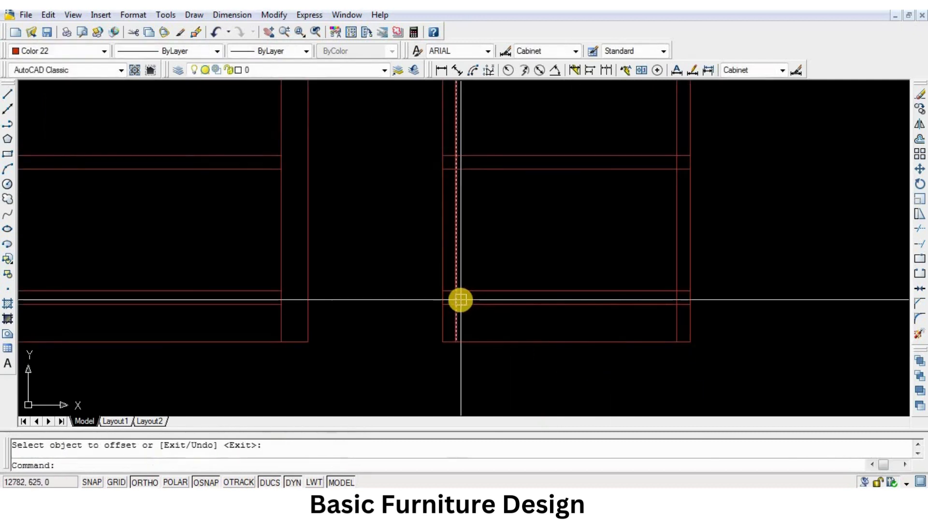
Step: Trim both offset lines above the bottom panel's underside, leaving only the plinth pieces in the low side view
type("tr")
key("Return")
left_click(459, 304)
key("Return")
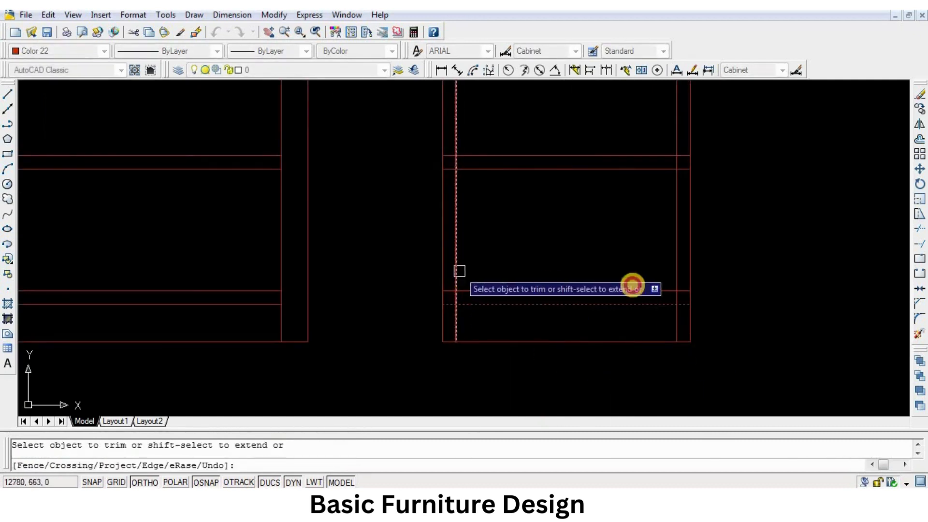
left_click(457, 271)
left_click(677, 276)
key("Return")
Step: Match the dashed line properties onto the shelf, bottom panel and plinth lines of the low side view
scroll(604, 282, "down", 2)
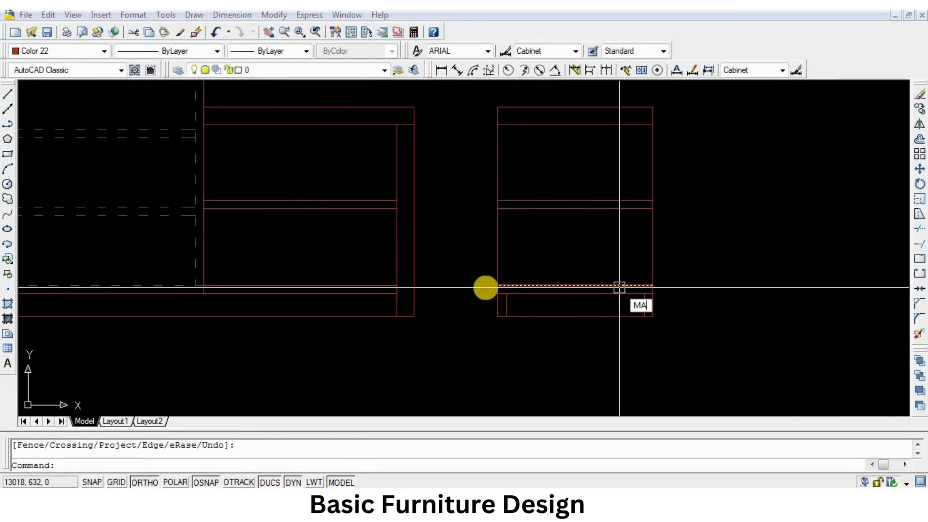
key("Return")
left_click(205, 224)
left_click(577, 164)
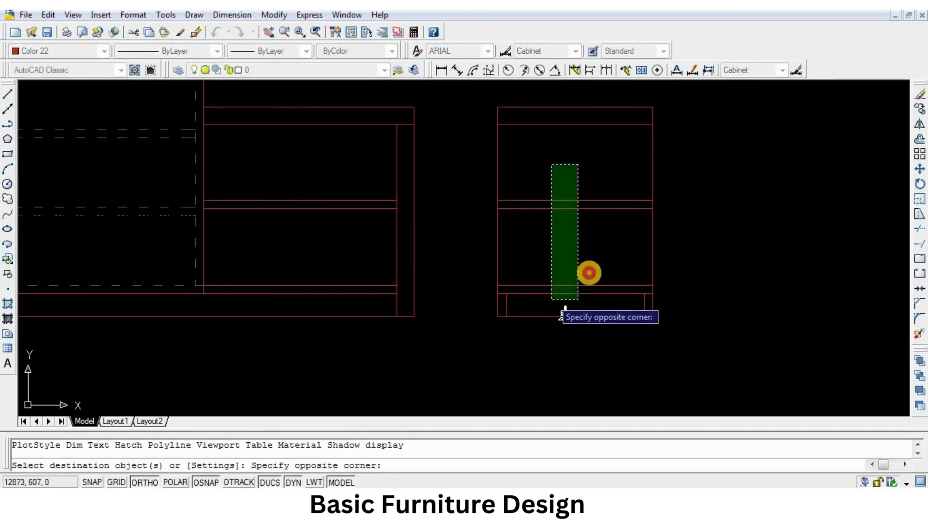
left_click(564, 309)
scroll(572, 271, "down", 4)
scroll(563, 271, "up", 5)
left_click(688, 233)
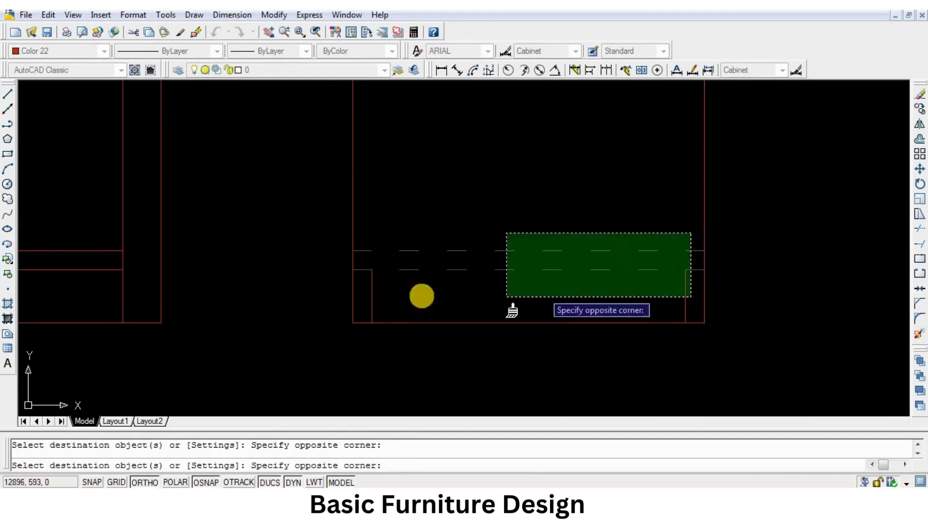
left_click(369, 300)
Step: Match the dashed line properties onto the plinth lines of the tall side view and save the drawing
scroll(710, 271, "down", 3)
scroll(384, 272, "up", 6)
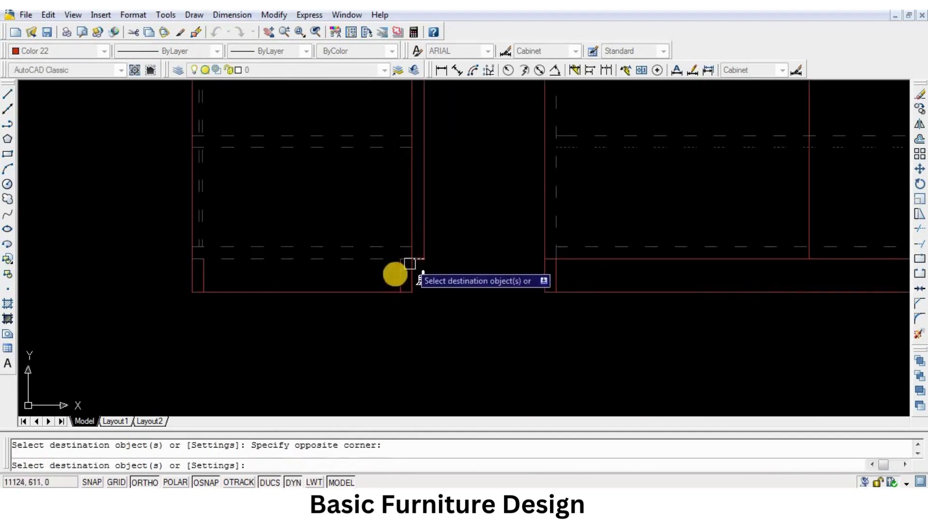
scroll(411, 268, "up", 3)
left_click(399, 273)
scroll(381, 277, "down", 4)
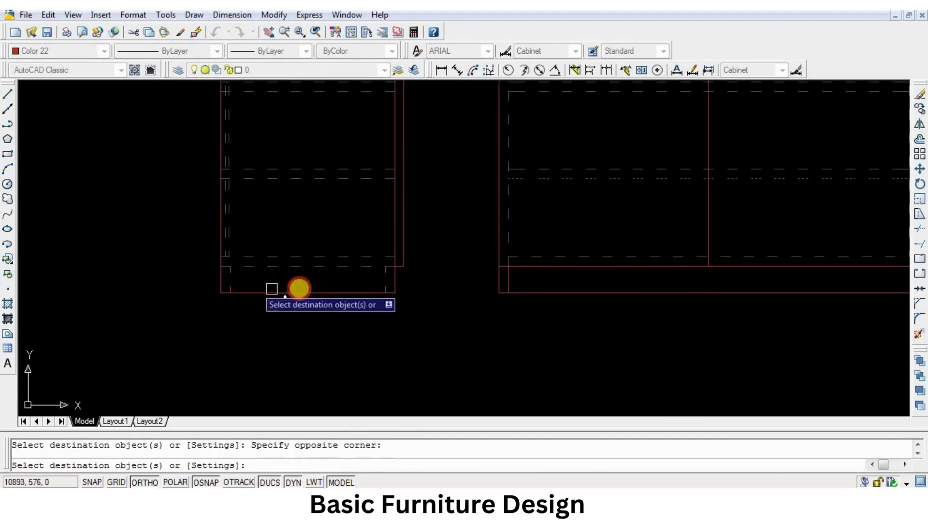
scroll(286, 290, "down", 4)
key("Return")
key("ctrl+s")
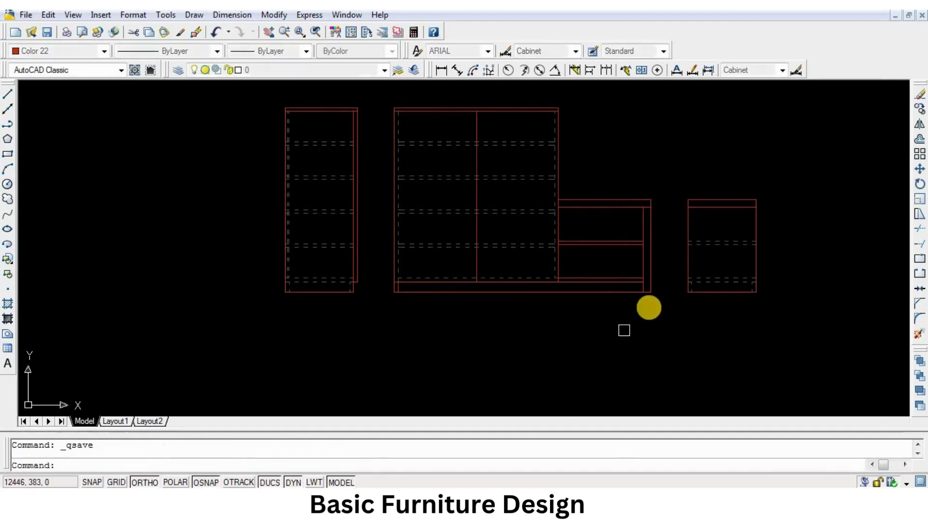
Step: Add a vertical linear dimension to the plinth height beside the low side view's outer edge
mouse_move(649, 308)
middle_mouse_down()
mouse_move(643, 344)
mouse_move(660, 344)
middle_mouse_up()
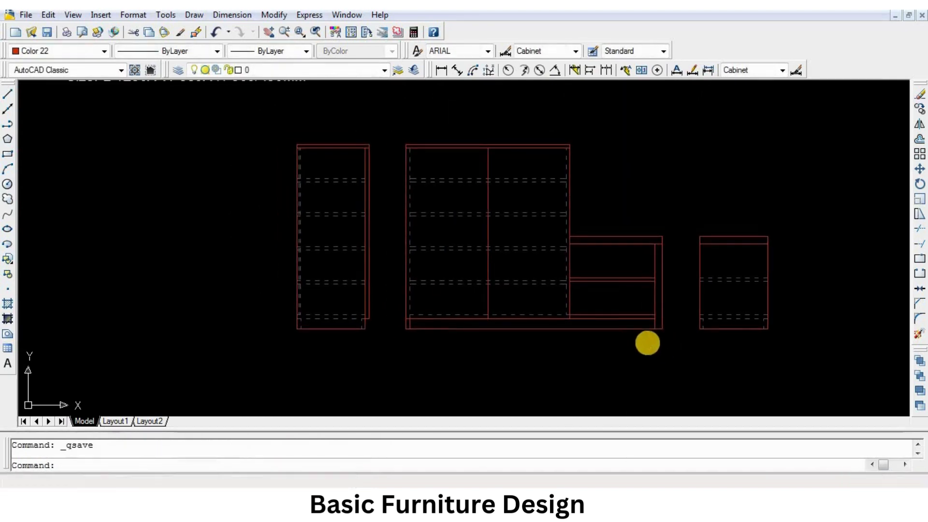
left_click(441, 70)
scroll(648, 256, "up", 5)
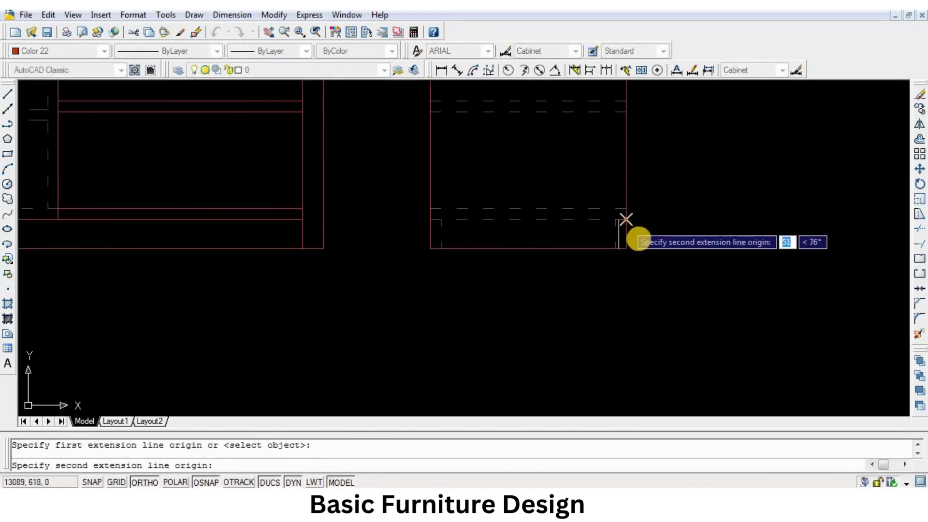
key("Escape")
key("Return")
left_click(626, 249)
left_click(626, 221)
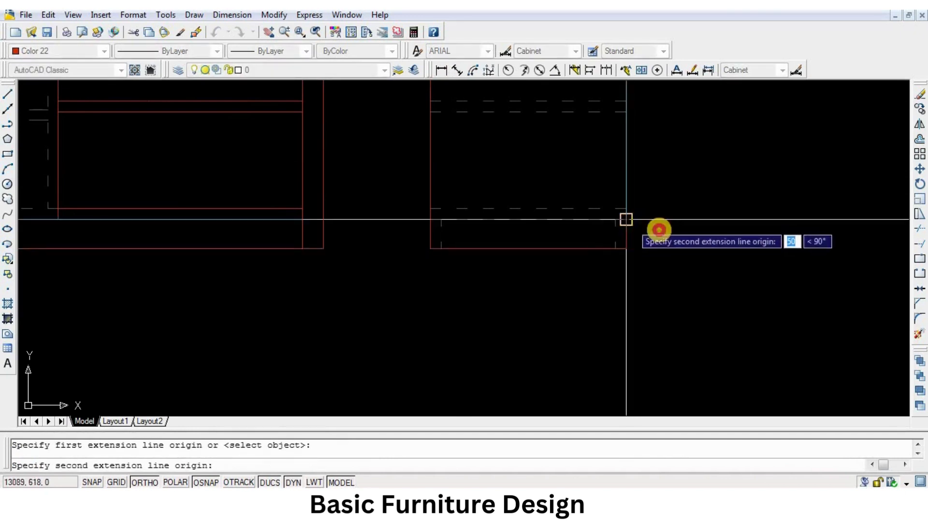
left_click(672, 247)
scroll(676, 280, "down", 5)
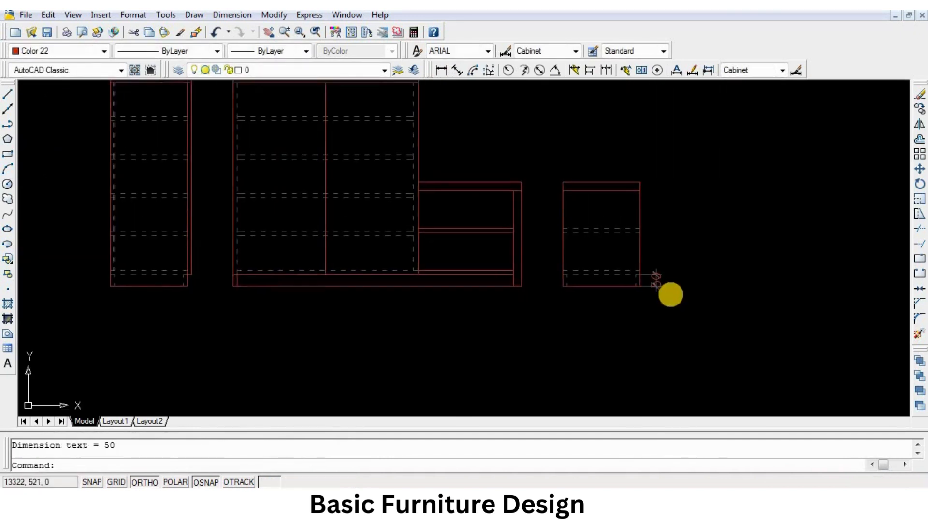
scroll(670, 294, "up", 4)
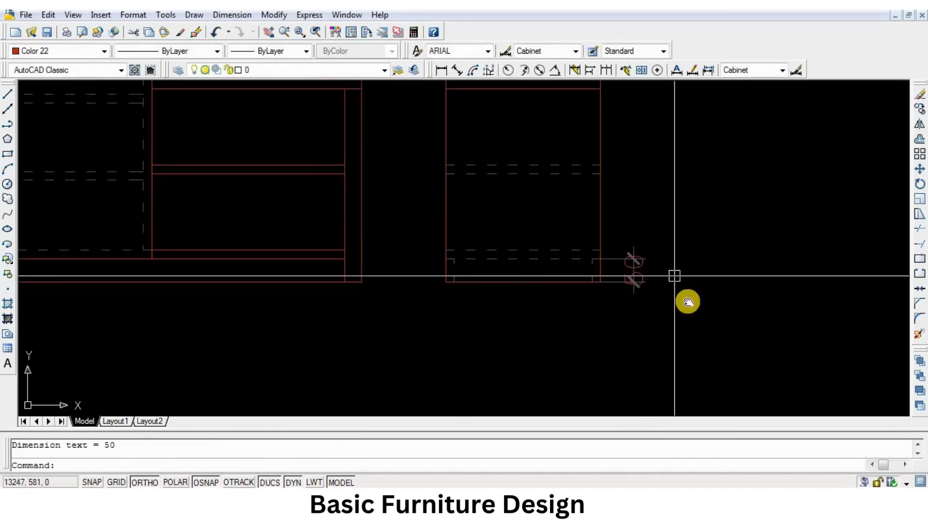
Step: Set the current drawing color to ByLayer and save the drawing
left_click(80, 55)
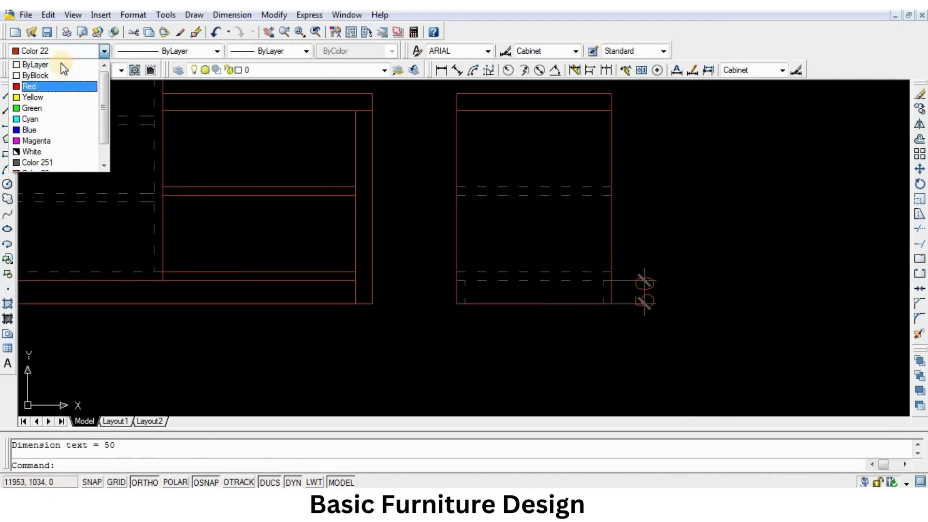
left_click(58, 65)
left_click(47, 32)
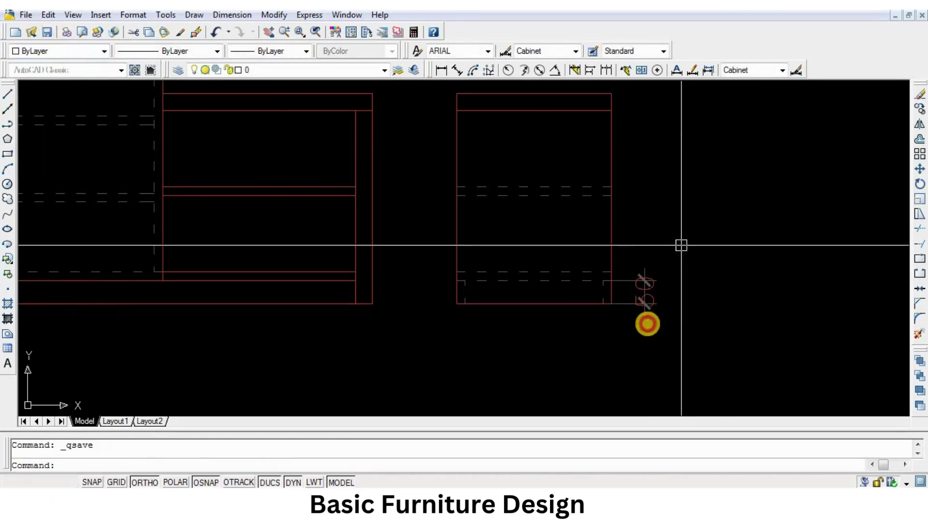
Step: Replace the plinth height dimension beside the low side view with a new linear dimension in the ByLayer color
left_click(920, 95)
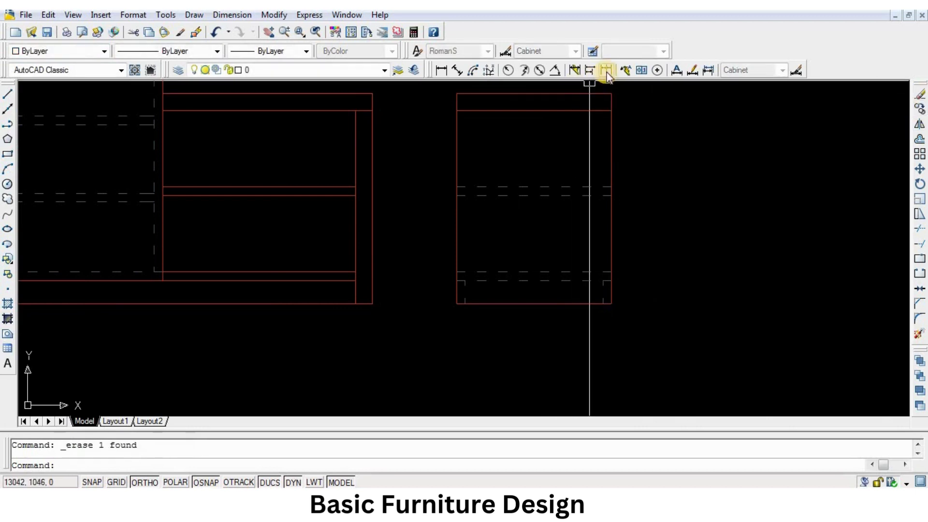
left_click(441, 71)
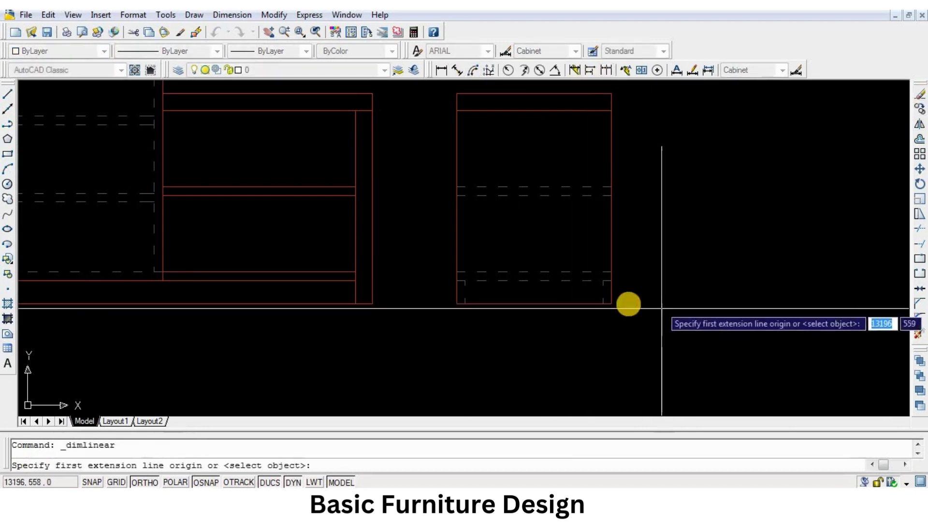
left_click(611, 304)
scroll(603, 278, "up", 5)
left_click(626, 286)
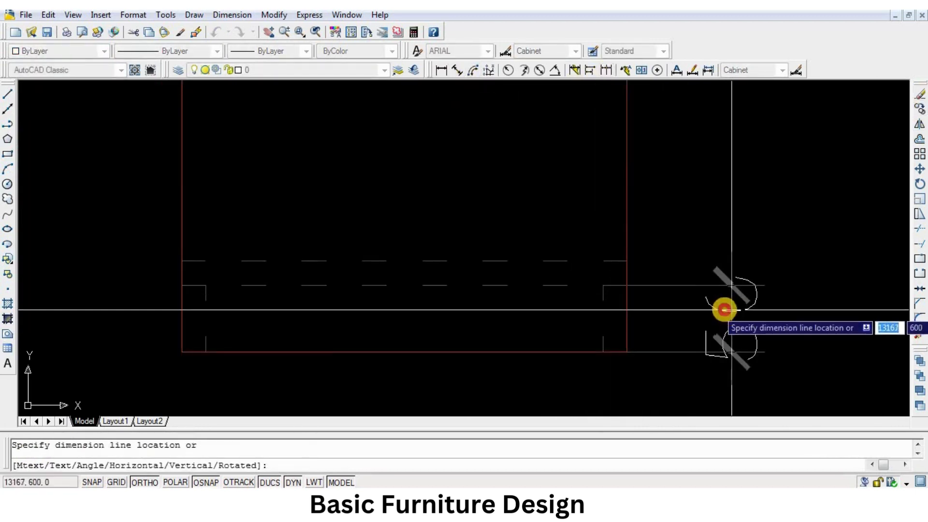
left_click(725, 310)
scroll(631, 255, "down", 2)
Step: Continue the dimension chain up the low side view across the bottom panel, both openings, the shelf and the seat thickness
left_click(612, 69)
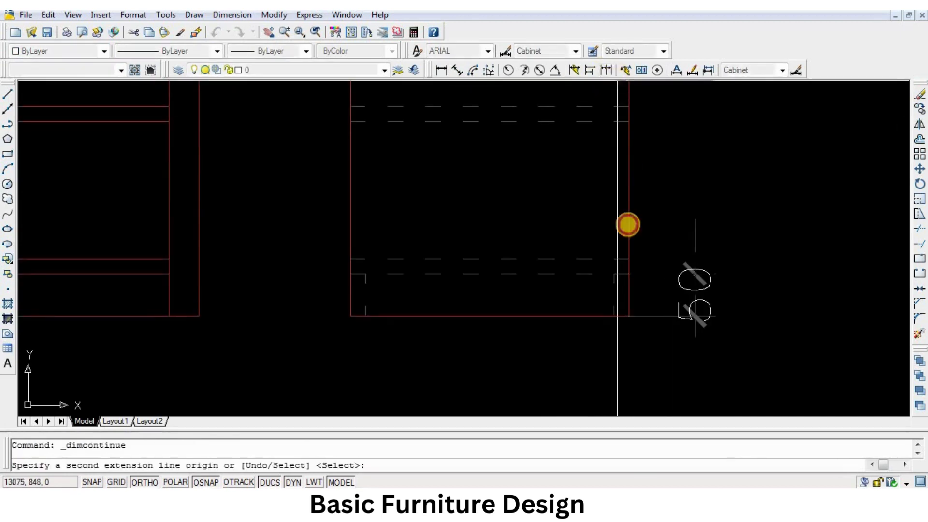
left_click(628, 259)
middle_click_drag(650, 172, 636, 250)
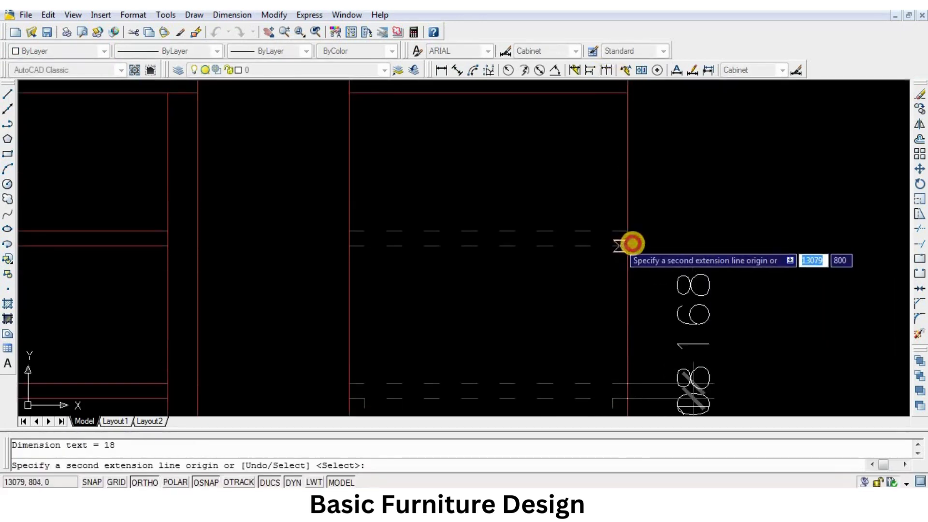
left_click(630, 247)
left_click(629, 250)
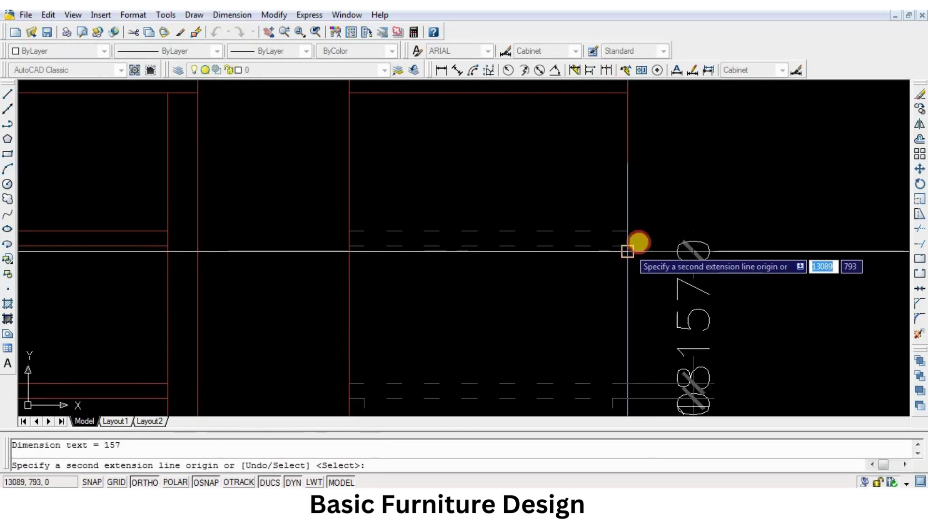
key("ctrl+z")
left_click(630, 234)
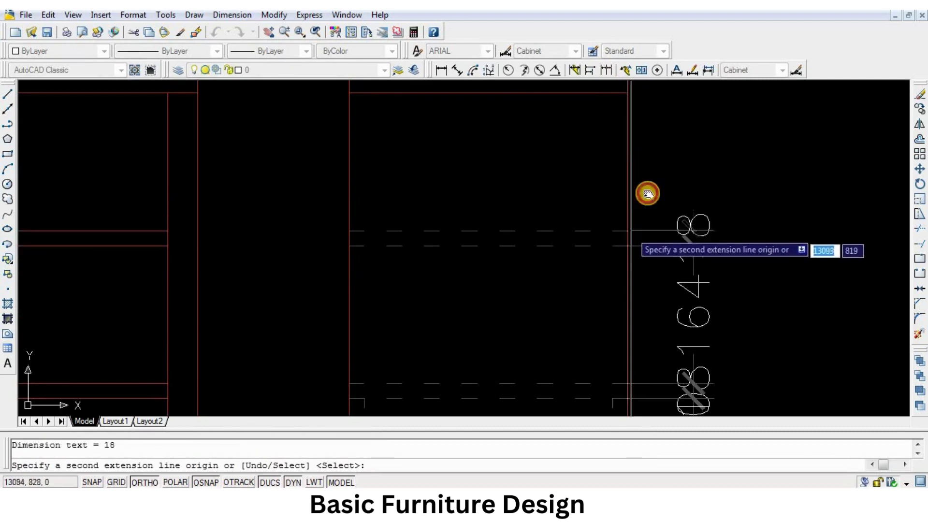
middle_click_drag(648, 193, 640, 293)
left_click(630, 188)
scroll(736, 224, "down", 2)
key("Return")
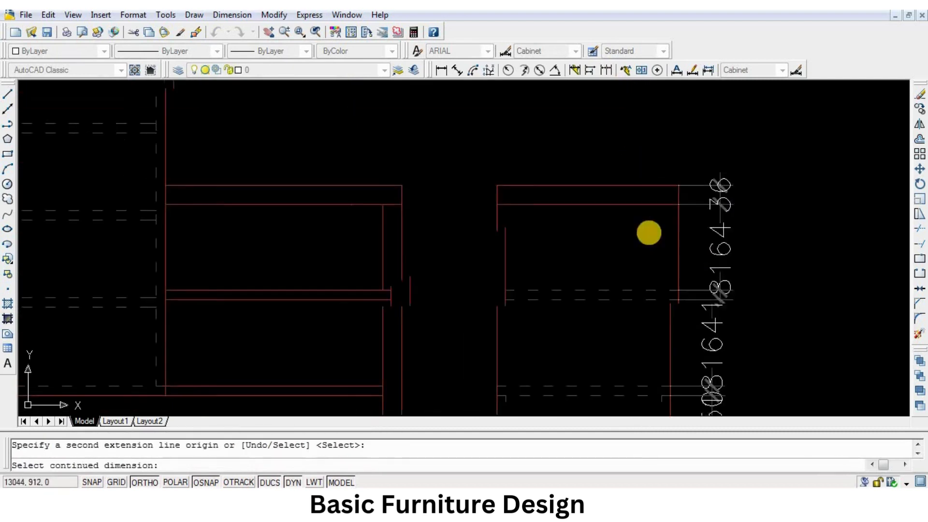
middle_click_drag(647, 232, 691, 231)
key("Return")
Step: Offset the seat's top edge downward to the middle of its thickness in the low side view and the front elevation
type("o")
key("Return")
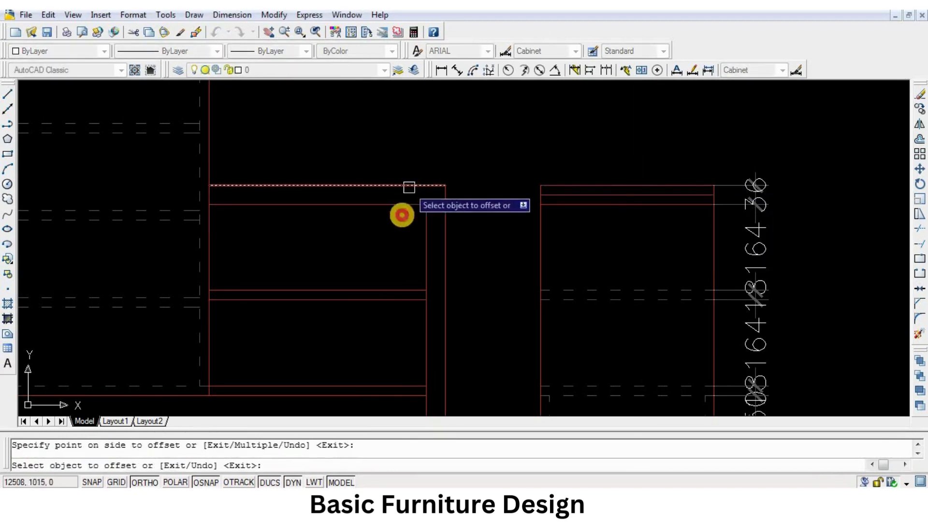
left_click(402, 215)
key("Return")
Step: Match the seat's new middle lines in both views to the properties of the dashed hidden lines
type("ma")
key("Return")
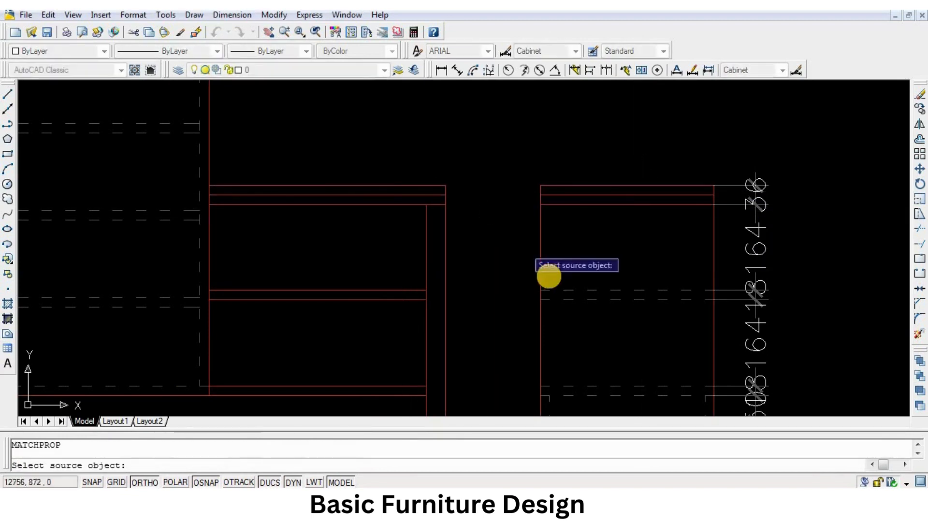
left_click(586, 195)
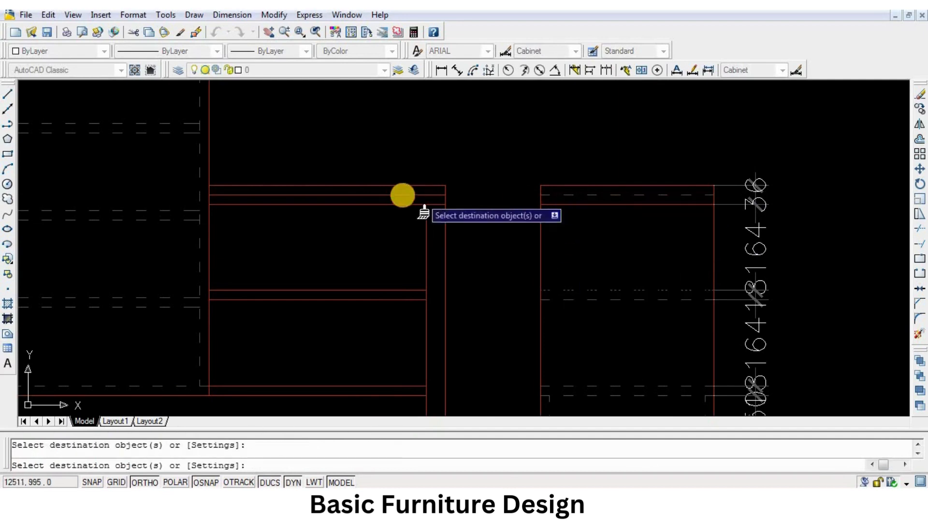
key("Return")
Step: Move the vertical dimension chain of the low side view farther away from the view's outer edge
scroll(621, 265, "down", 4)
scroll(633, 240, "up", 1)
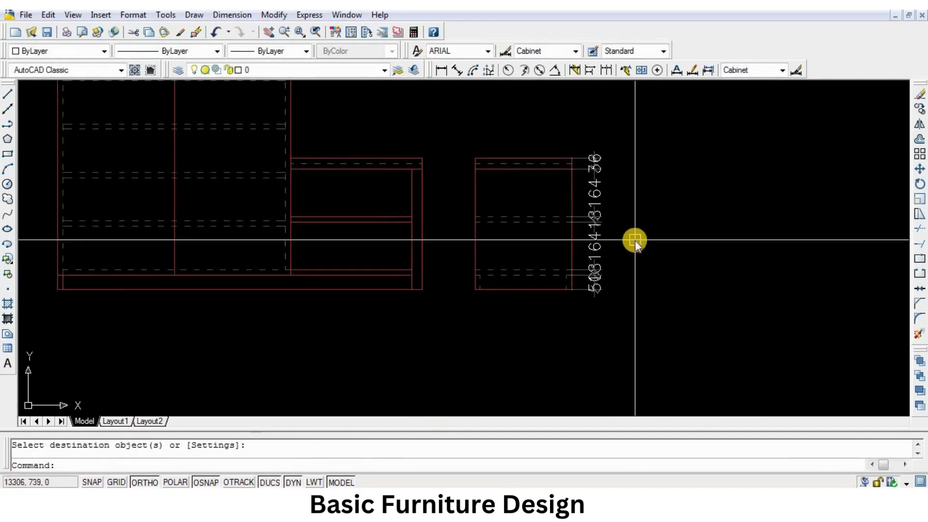
type("m")
key("Return")
left_click(633, 160)
left_click(590, 356)
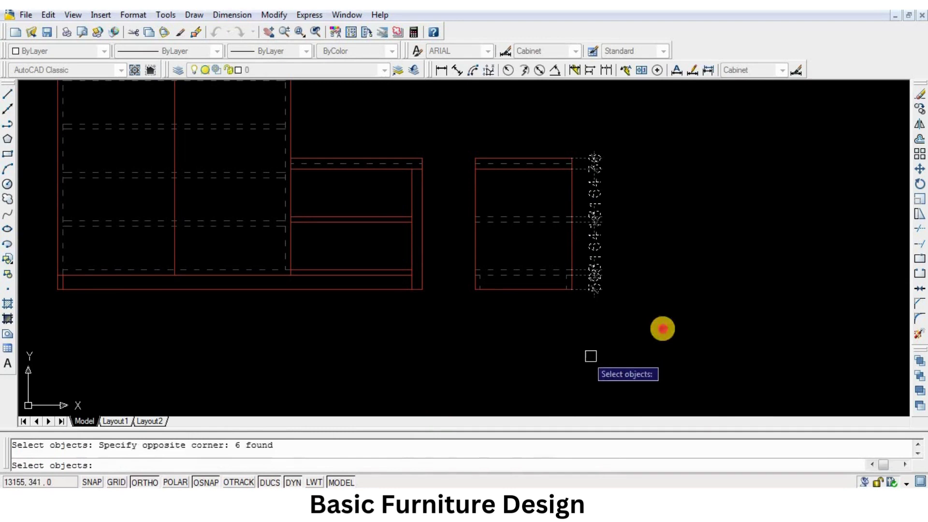
left_click(662, 328)
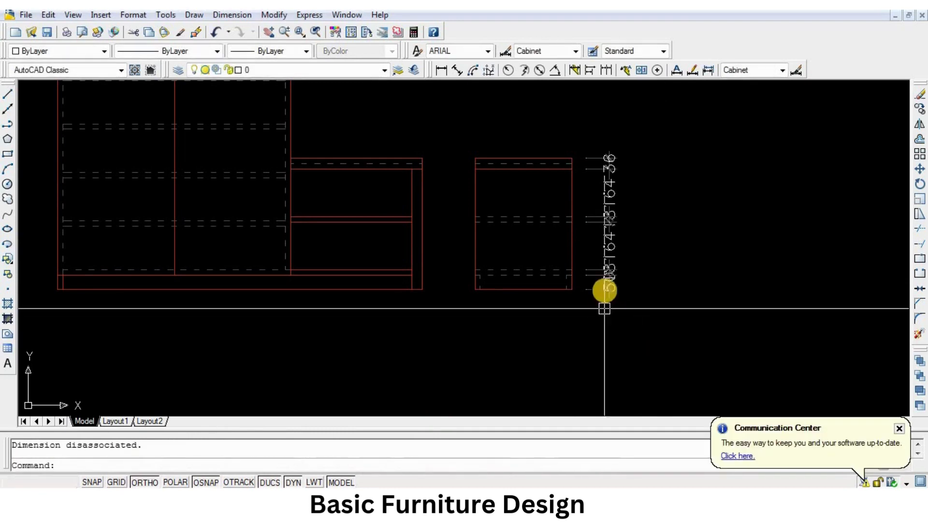
Step: Shift the plinth dimension's text below the vertical chain and the seat thickness dimension's text above it
scroll(604, 308, "up", 5)
left_click(609, 284)
left_click(615, 235)
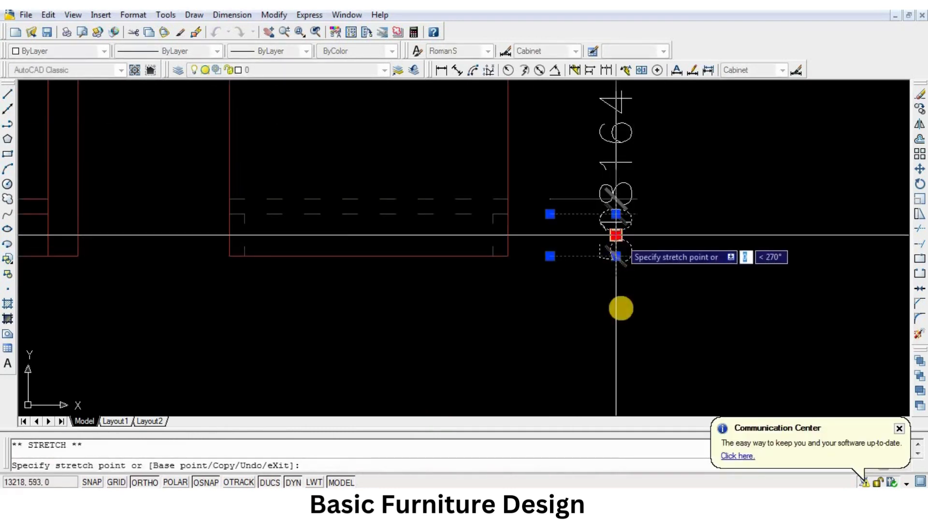
left_click(622, 300)
scroll(621, 300, "down", 1)
middle_click_drag(665, 170, 665, 322)
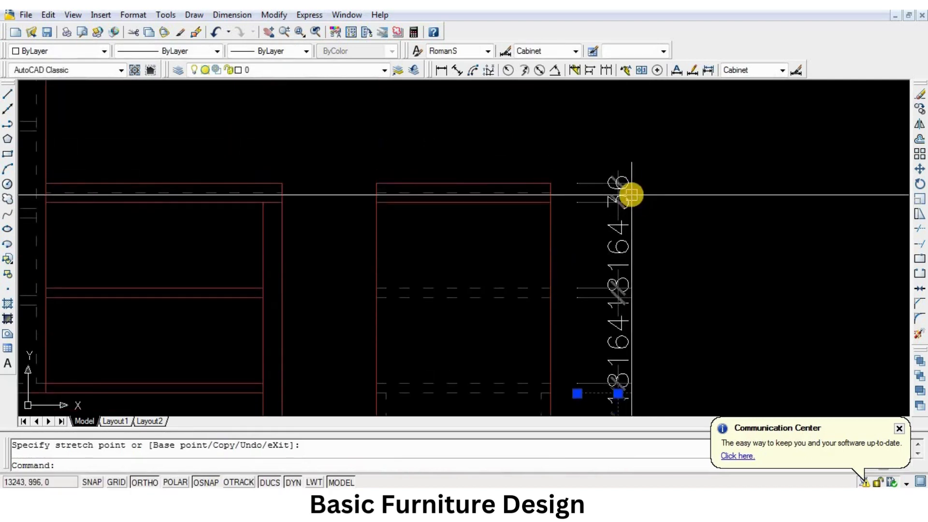
scroll(624, 196, "up", 4)
left_click(586, 187)
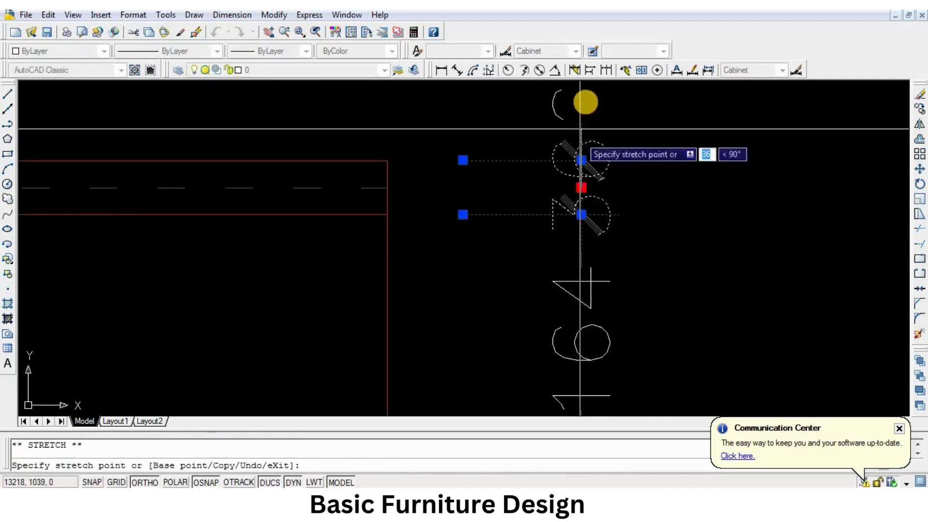
left_click(587, 94)
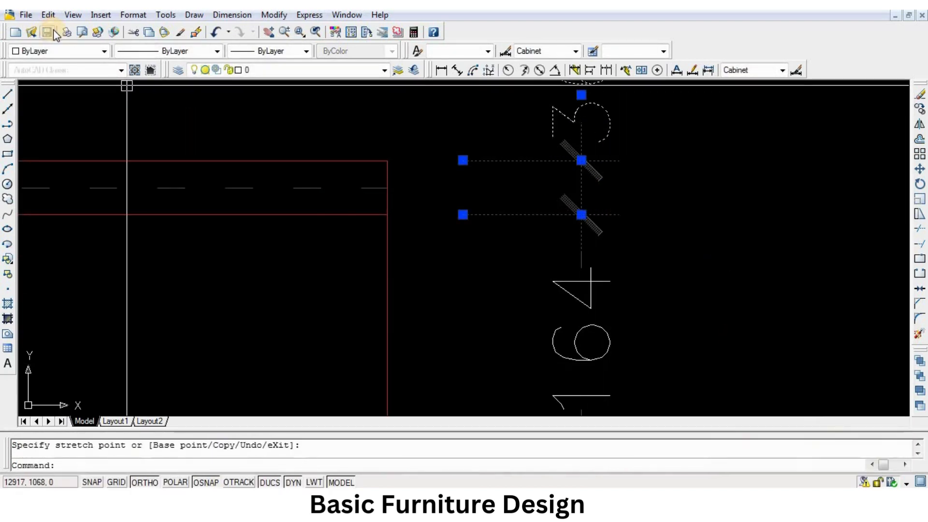
Step: Add an overall height dimension for the low side view outside its vertical dimension chain
left_click(438, 72)
left_click(618, 161)
scroll(638, 311, "down", 3)
scroll(599, 330, "up", 1)
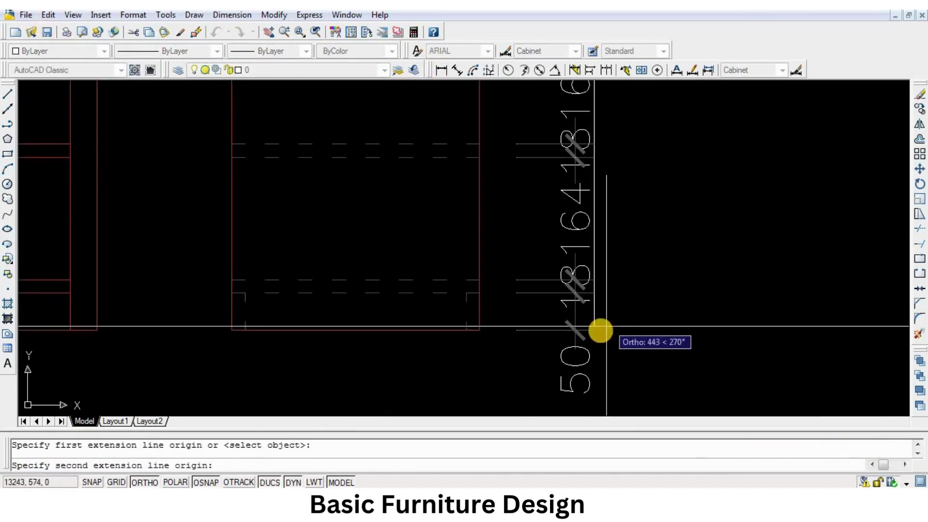
left_click(599, 331)
left_click(645, 318)
scroll(694, 325, "down", 3)
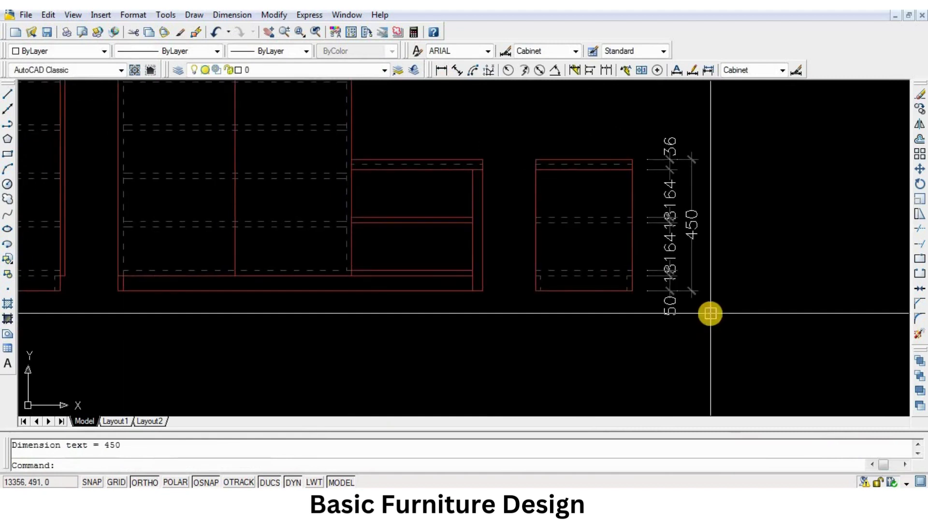
Step: Dimension the plinth panel thicknesses and the clear span between them in a horizontal chain below the low side view
left_click(442, 70)
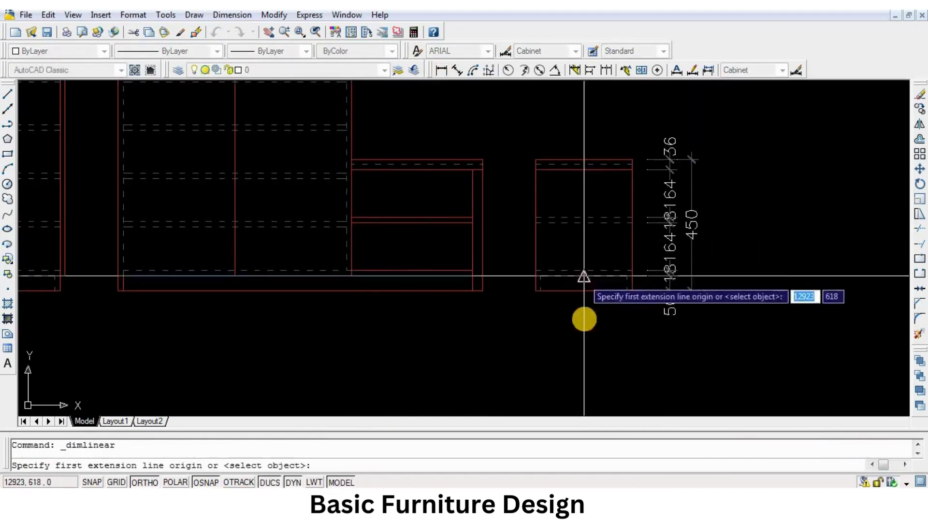
scroll(687, 305, "up", 5)
left_click(673, 235)
left_click(687, 236)
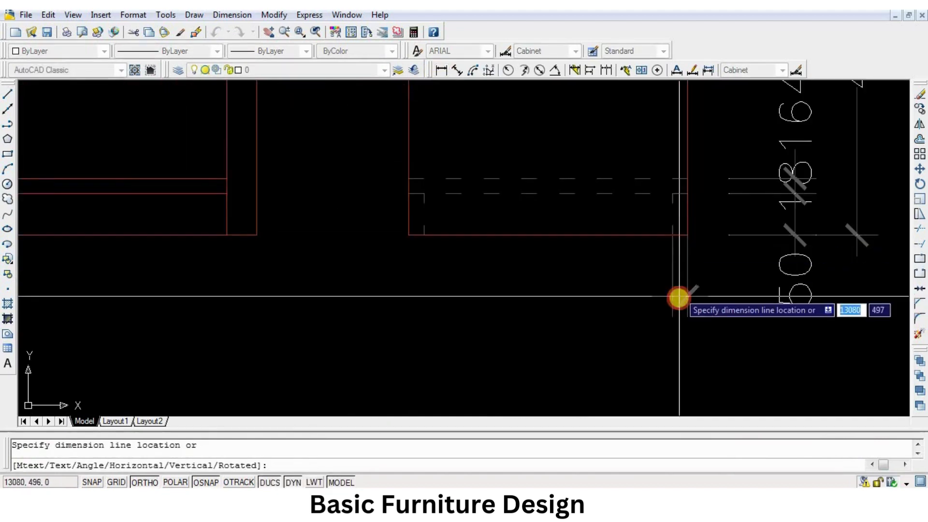
left_click(678, 298)
left_click(607, 71)
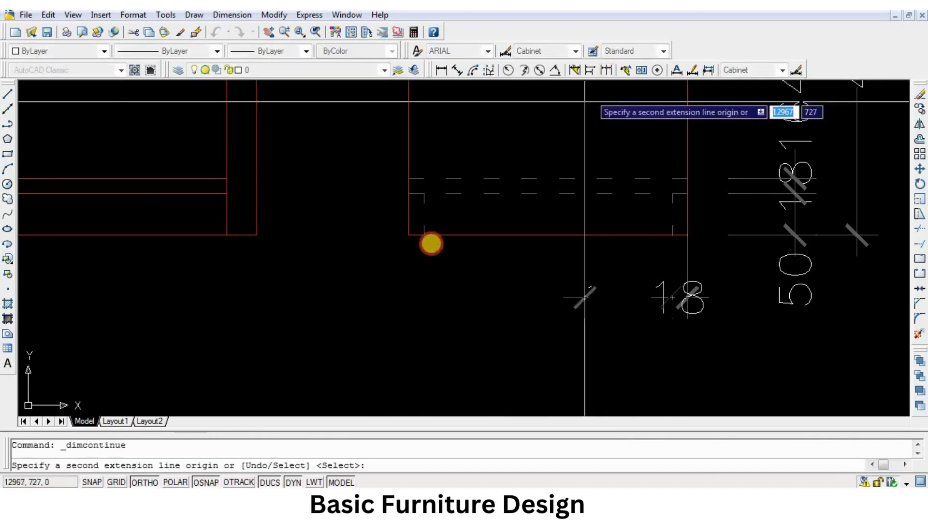
left_click(424, 236)
left_click(408, 235)
Step: Continue the horizontal chain across the gap, the seat's end panel, the open compartment and the cabinet's adjoining side panel
middle_click_drag(342, 278, 570, 295)
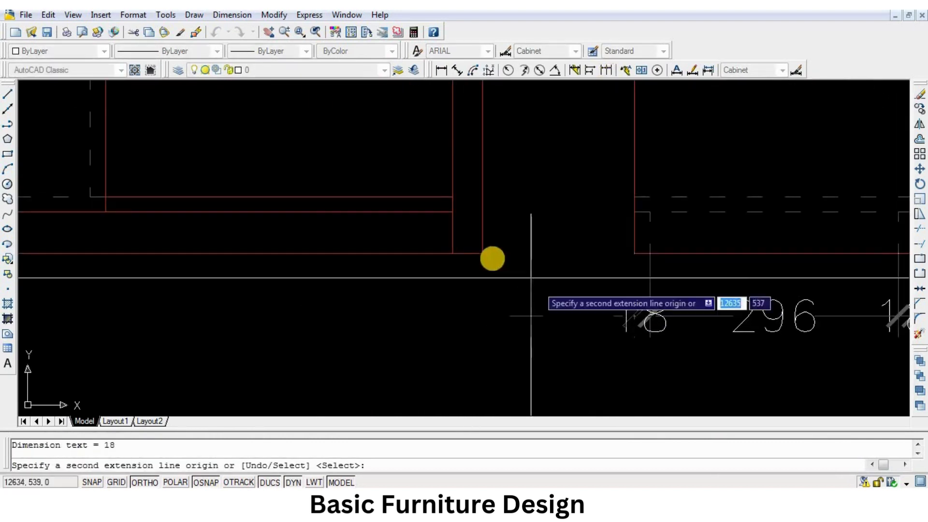
left_click(483, 253)
left_click(454, 253)
scroll(476, 273, "down", 4)
middle_click_drag(343, 287, 408, 242)
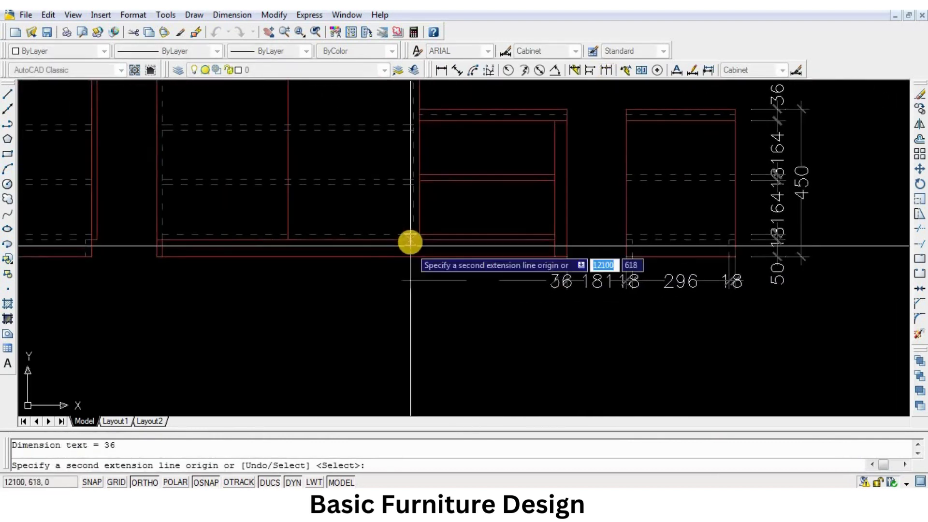
scroll(419, 218, "up", 4)
left_click(408, 219)
Step: Continue the horizontal chain across the cabinet interior, its outer side panel, the gap and the tall side view's base
middle_click_drag(238, 277, 607, 294)
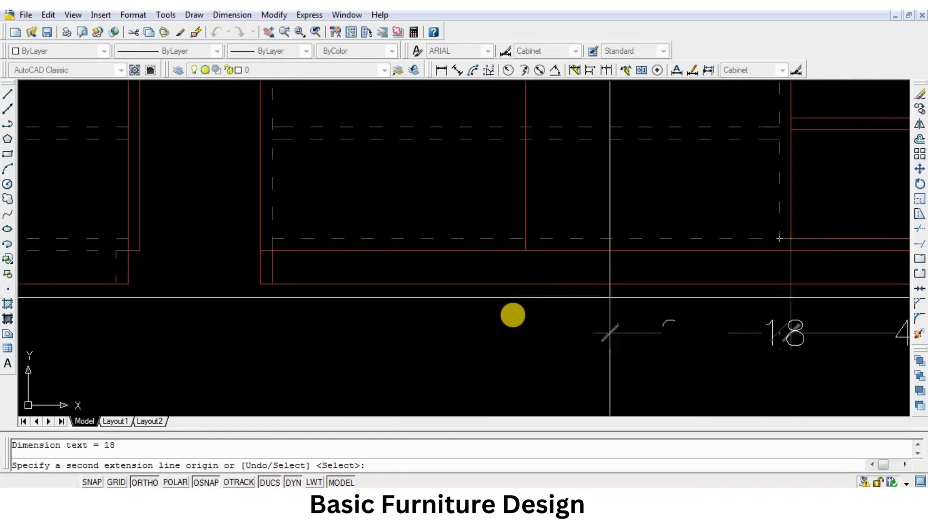
middle_click_drag(328, 299, 500, 305)
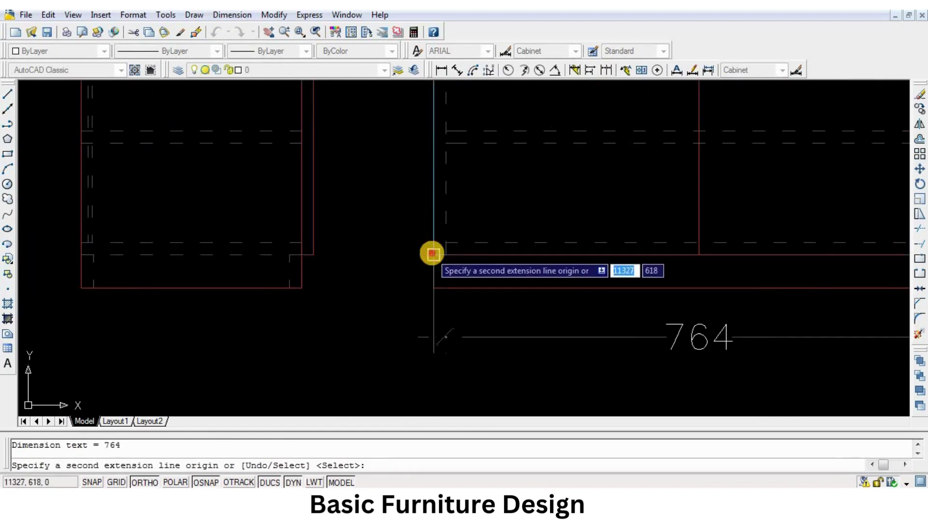
left_click(433, 254)
middle_click_drag(307, 278, 469, 280)
scroll(463, 267, "up", 2)
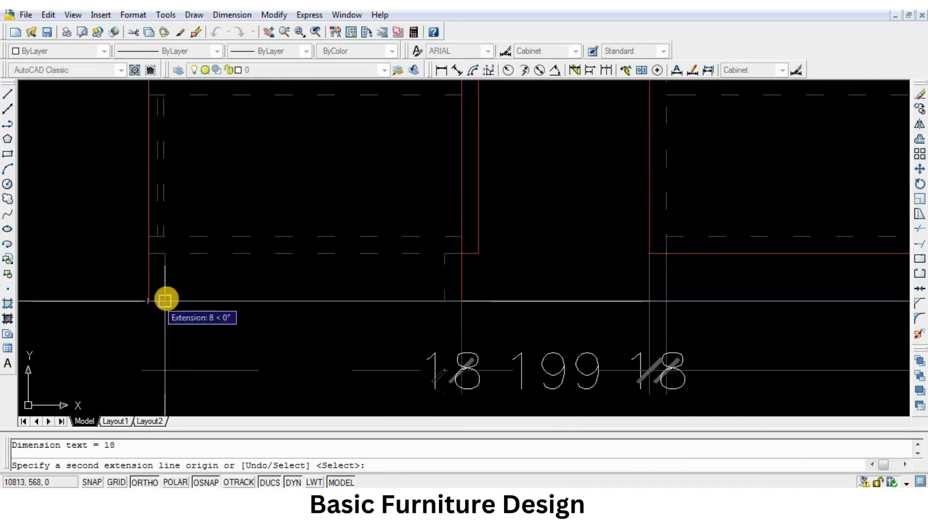
key("Return")
scroll(551, 354, "down", 5)
key("Return")
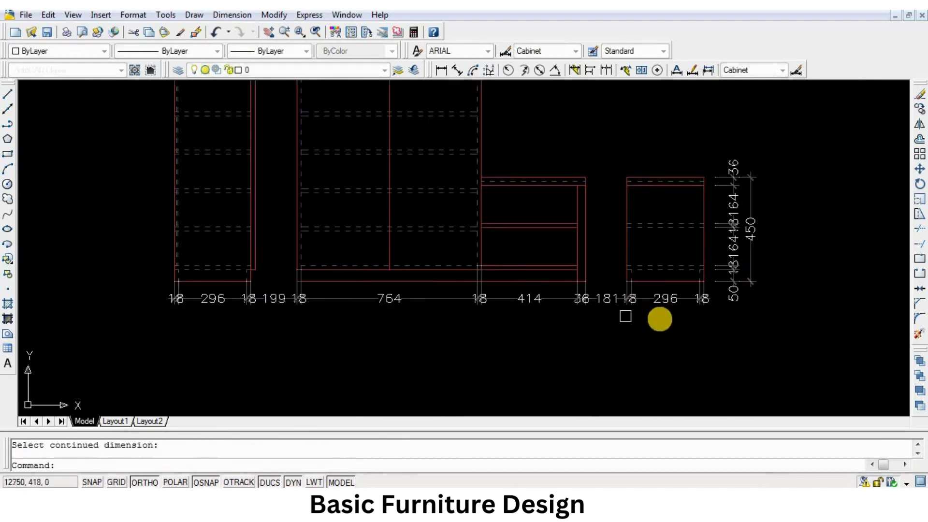
Step: Move the whole horizontal dimension chain lower, away from the three views
type("m")
key("Return")
scroll(697, 318, "up", 5)
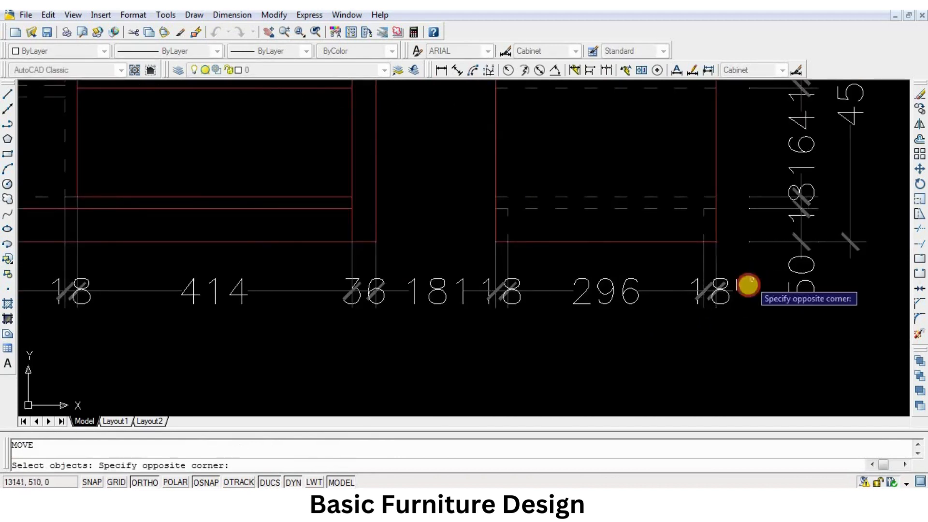
scroll(748, 285, "down", 5)
left_click(182, 342)
key("Return")
left_click(528, 319)
left_click(528, 338)
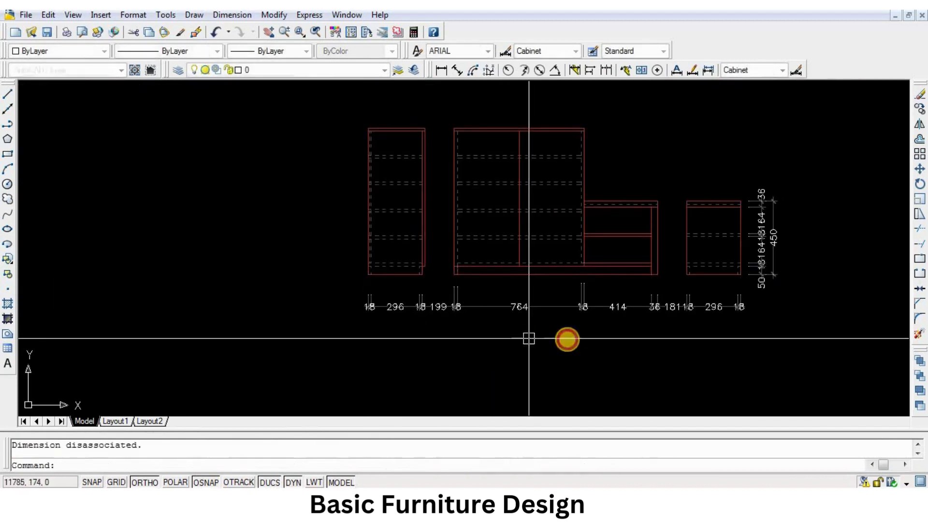
Step: Draw a horizontal guide line just above the bottom dimension chain, spanning all three views
type("l")
key("Return")
scroll(329, 276, "up", 5)
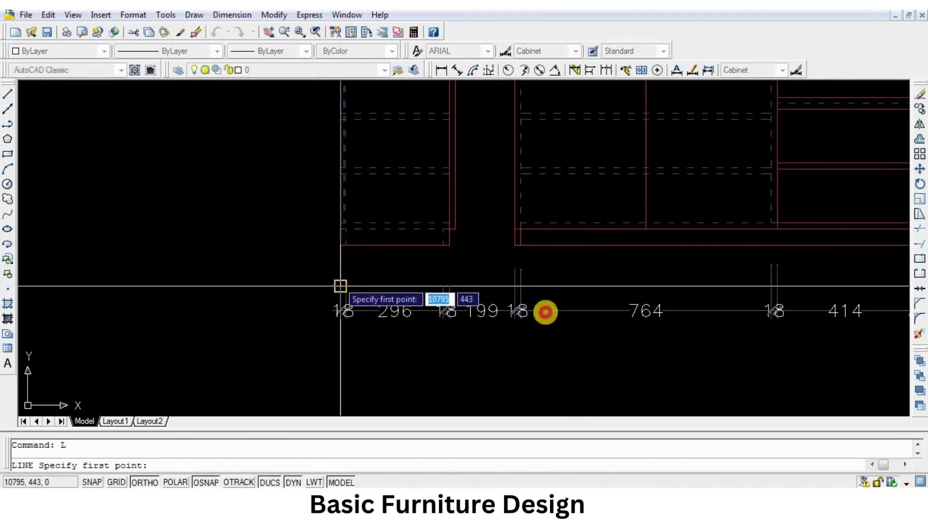
left_click(329, 318)
middle_click_drag(642, 334, 329, 319)
key("Return")
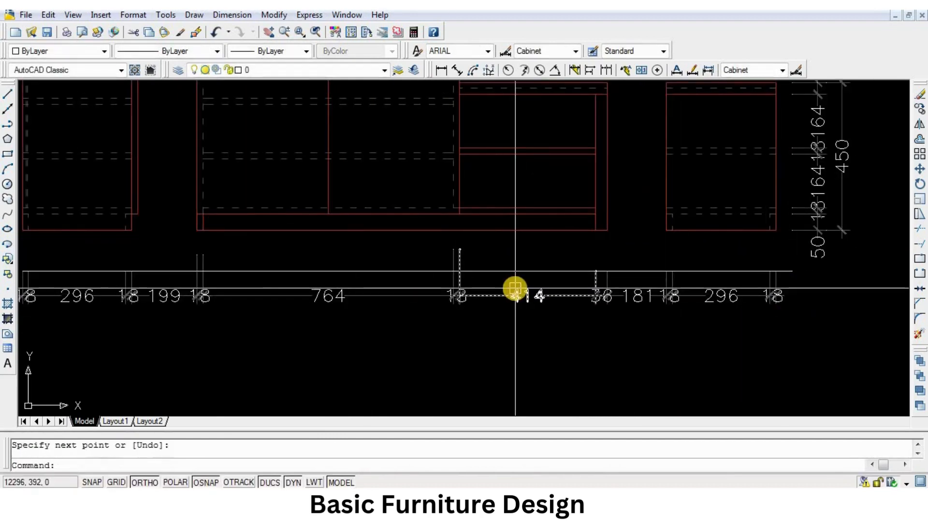
Step: Stretch the protruding extension line origins of the front elevation's bottom dimensions down to the guide line
type("s")
key("Return")
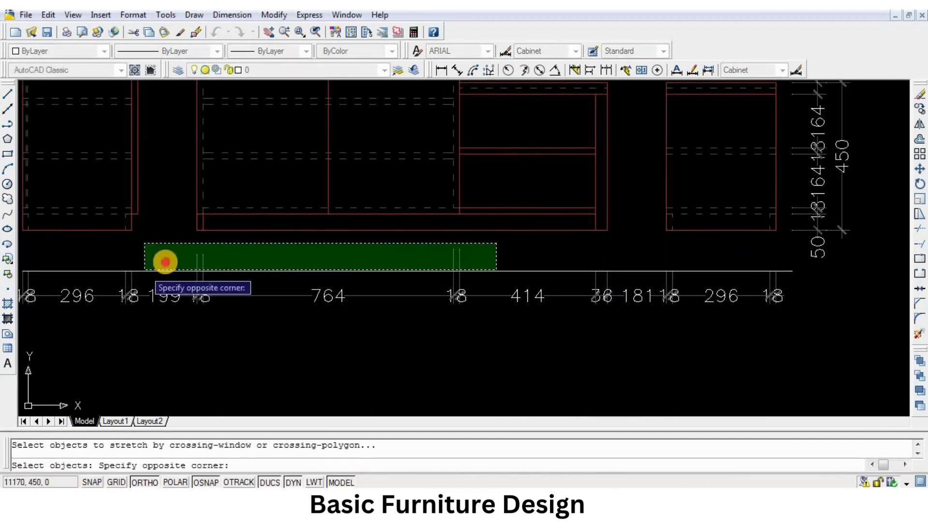
left_click(159, 266)
scroll(205, 246, "up", 4)
key("Return")
left_click(224, 267)
left_click(225, 290)
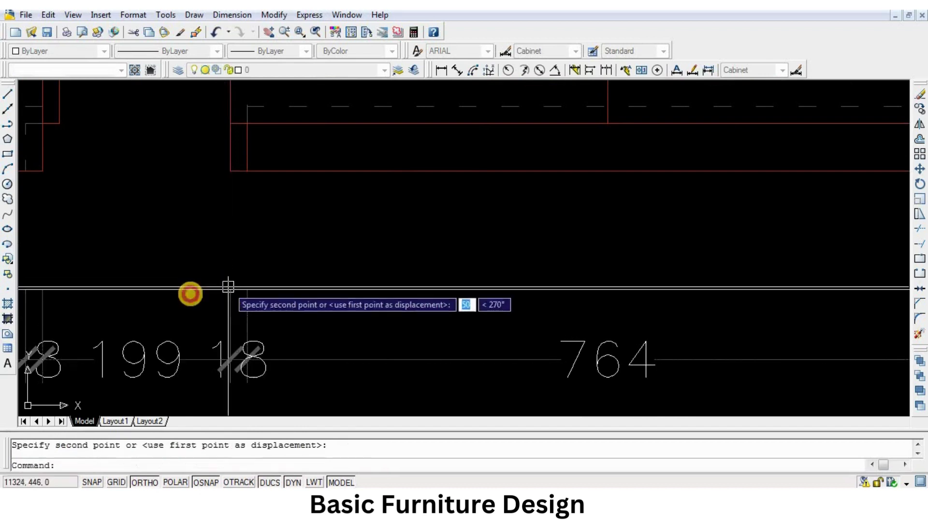
key("Return")
scroll(402, 209, "down", 4)
key("Return")
Step: Erase the guide line and the two dimensions that span the gaps between the views
left_click(302, 214)
left_click(301, 299)
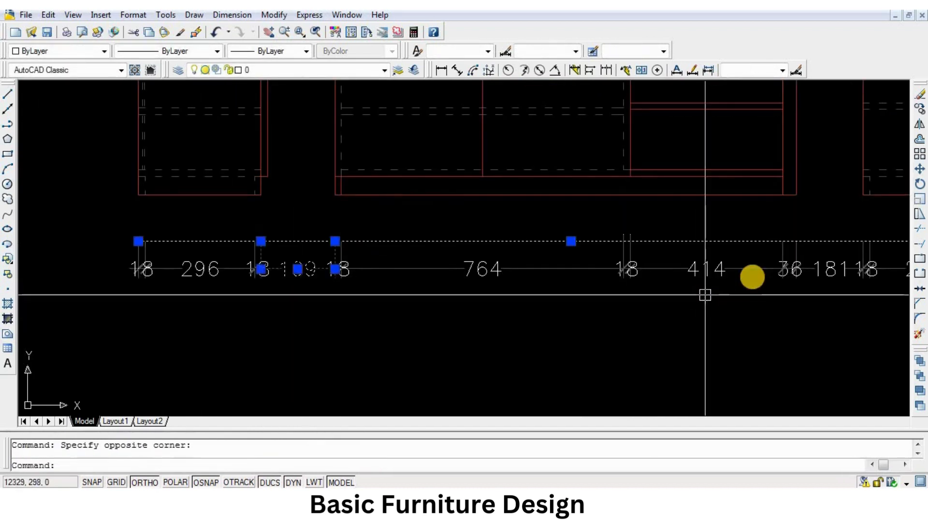
middle_click_drag(730, 274, 571, 279)
left_click(672, 278)
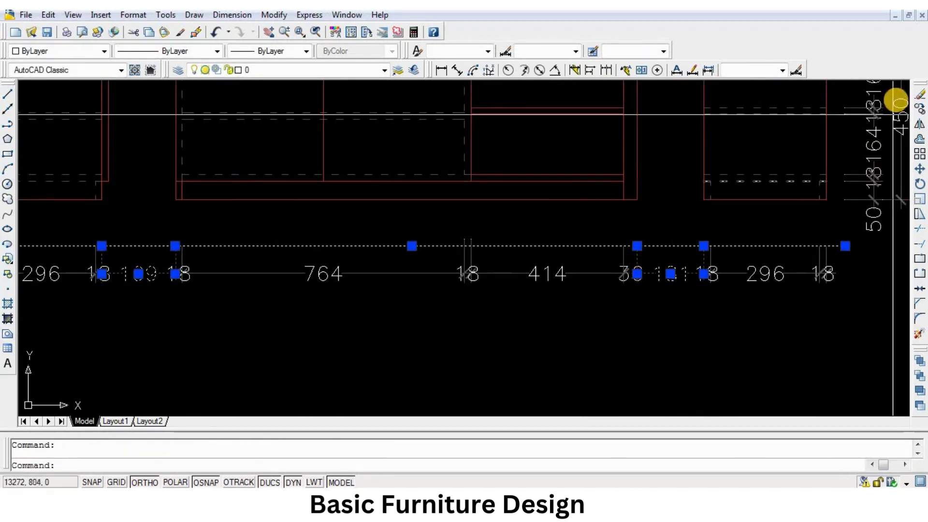
left_click(919, 95)
scroll(605, 332, "down", 4)
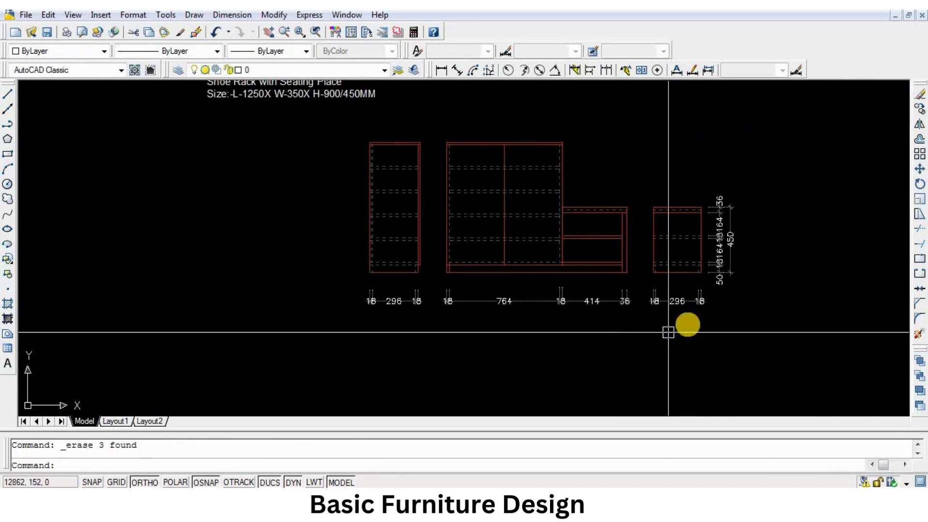
Step: Move the bottom dimension chain back up, closer to the base of the views
scroll(696, 323, "up", 3)
type("m")
key("Return")
scroll(665, 298, "down", 5)
left_click(331, 341)
scroll(421, 324, "up", 5)
key("Return")
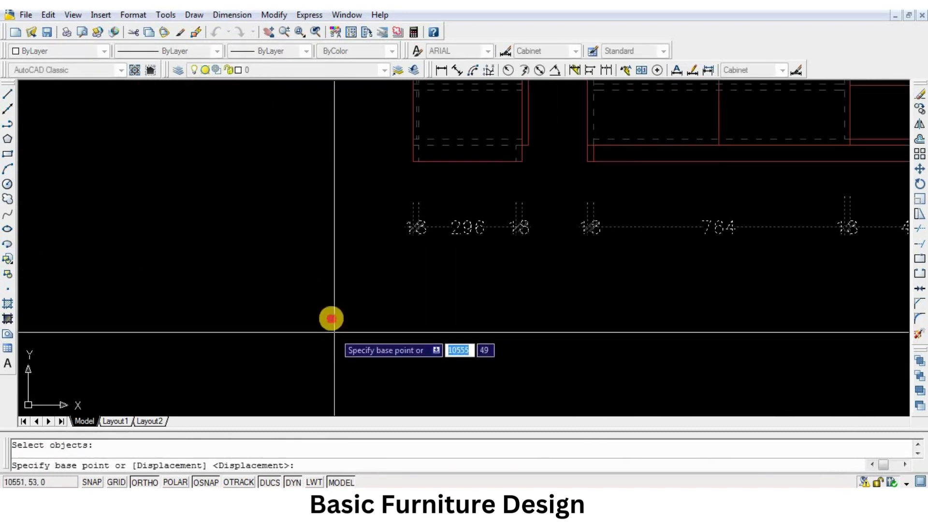
left_click(331, 320)
left_click(332, 298)
Step: Add an overall width dimension for the low side view beneath its horizontal chain
left_click(439, 72)
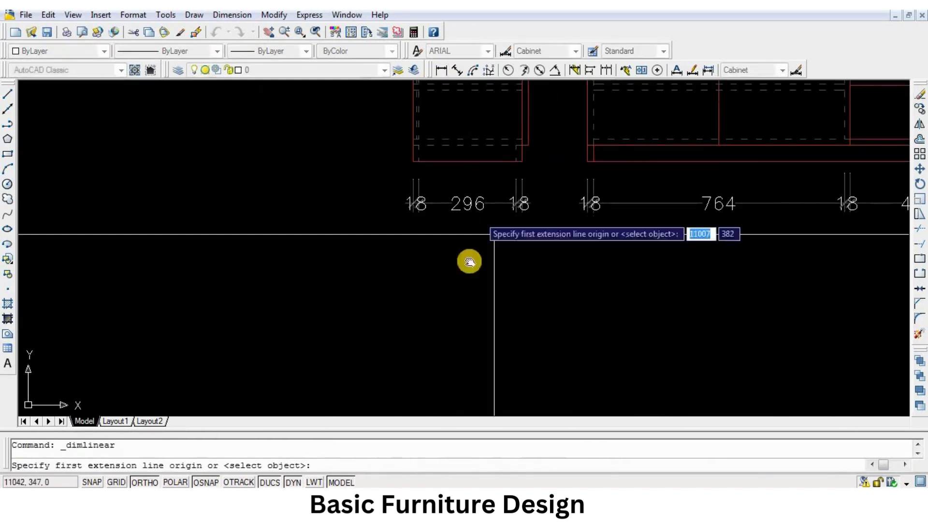
middle_click_drag(564, 250, 165, 280)
scroll(765, 248, "up", 5)
left_click(763, 226)
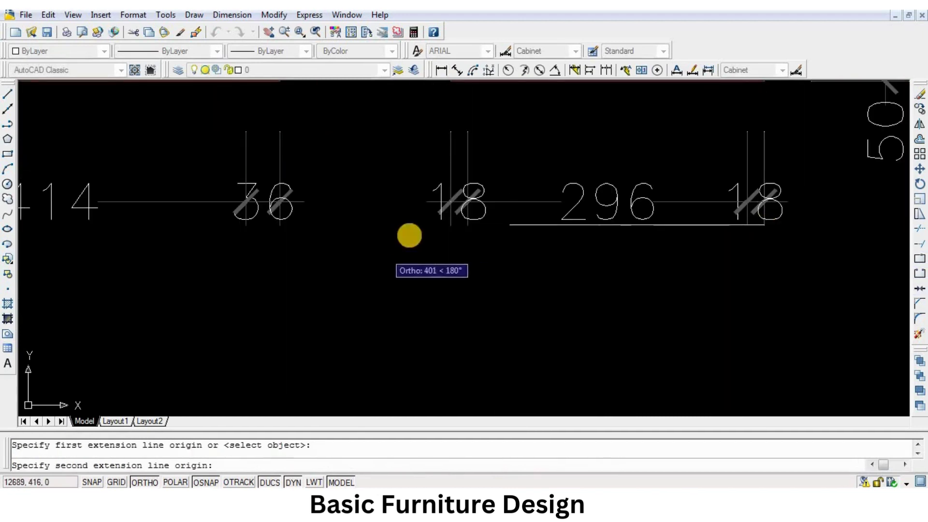
left_click(444, 231)
left_click(442, 257)
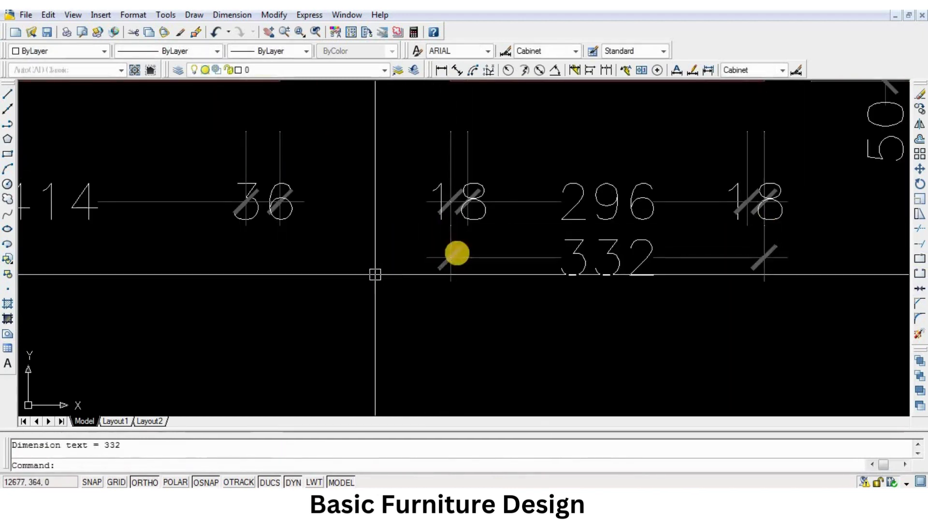
Step: Continue the overall width dimension from the low side view across the gap, the seat section and the cabinet's right door
scroll(484, 256, "down", 2)
left_click(607, 70)
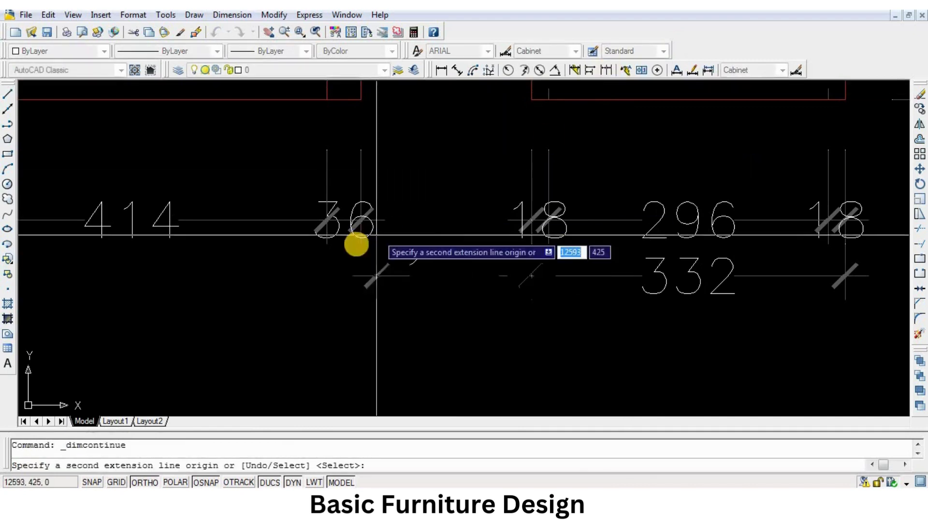
scroll(356, 245, "up", 3)
left_click(356, 244)
scroll(480, 256, "down", 4)
mouse_move(340, 277)
middle_mouse_down()
mouse_move(605, 273)
mouse_move(617, 320)
middle_mouse_up()
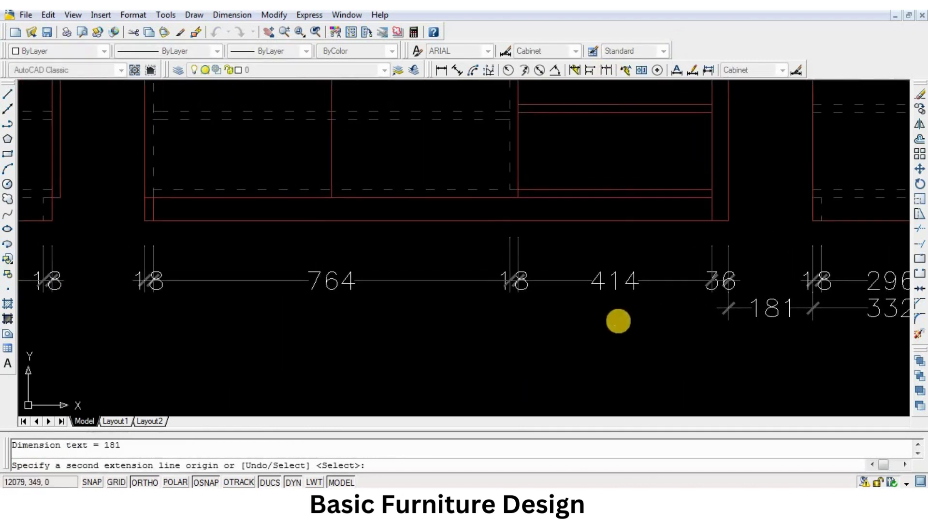
scroll(524, 303, "up", 4)
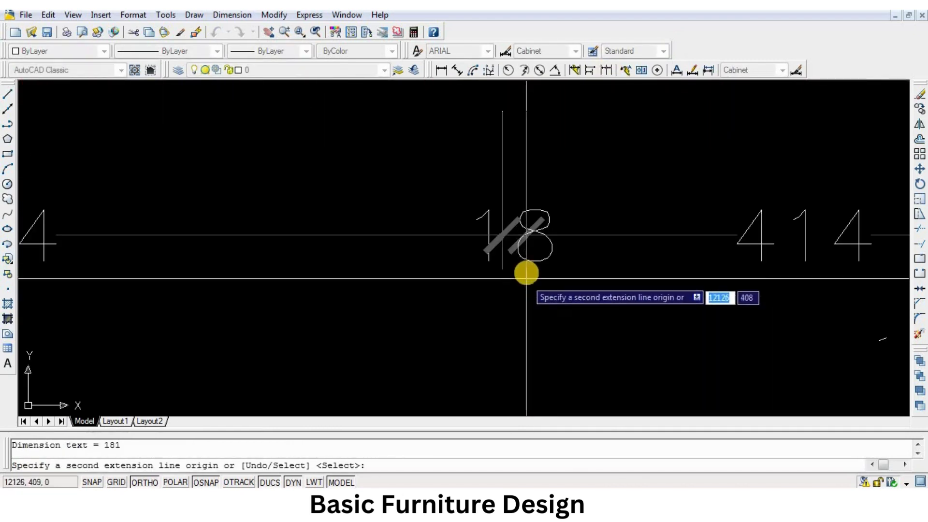
left_click(526, 271)
scroll(480, 299, "down", 4)
left_click(484, 242)
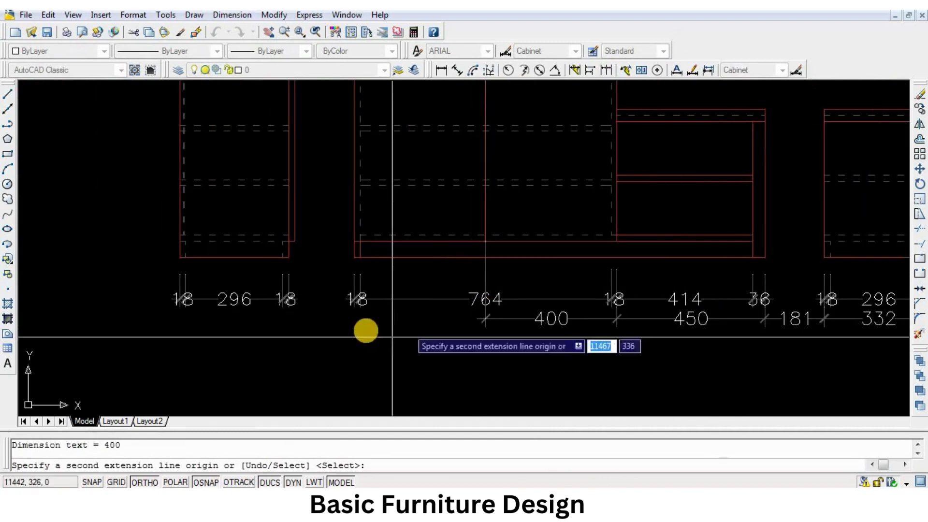
Step: Extend the overall dimension chain across the cabinet's left door, the gap and the tall side view, and finish it
scroll(363, 332, "up", 4)
middle_click_drag(655, 347, 646, 353)
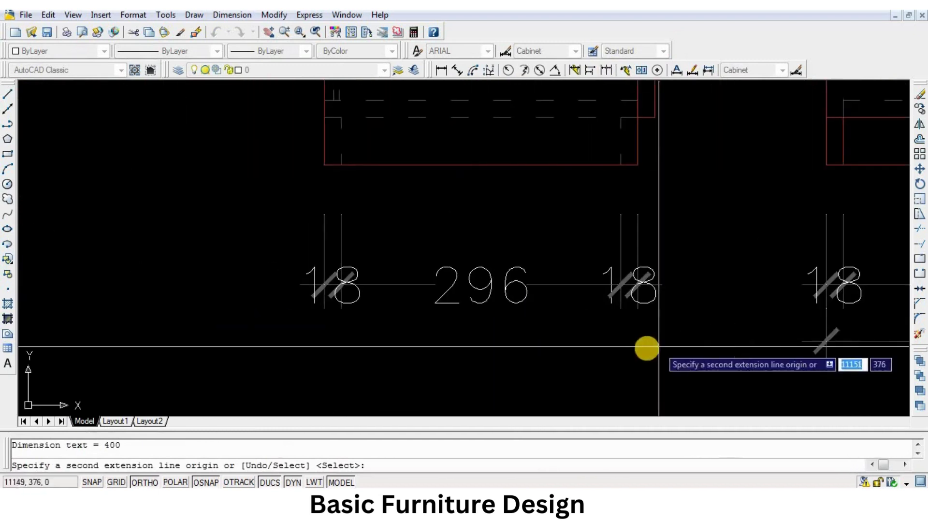
left_click(638, 311)
left_click(320, 317)
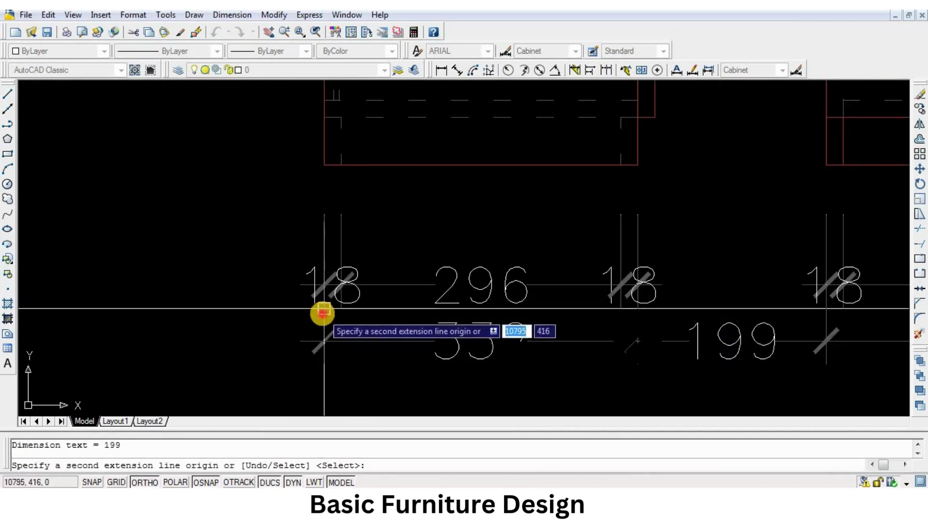
key("Return")
scroll(271, 369, "down", 4)
key("Return")
Step: Erase the two overall-chain dimensions that span the gaps between the views
left_click(463, 362)
middle_click_drag(521, 357, 277, 327)
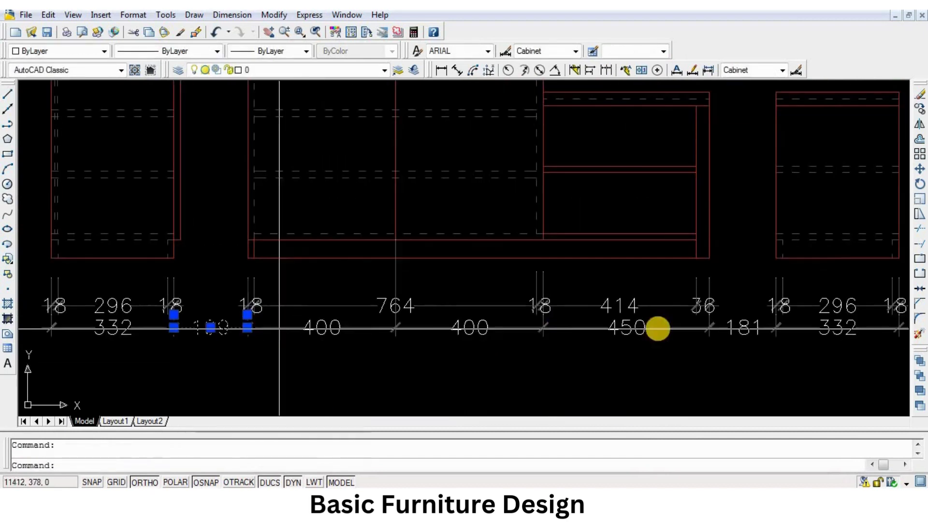
left_click(745, 329)
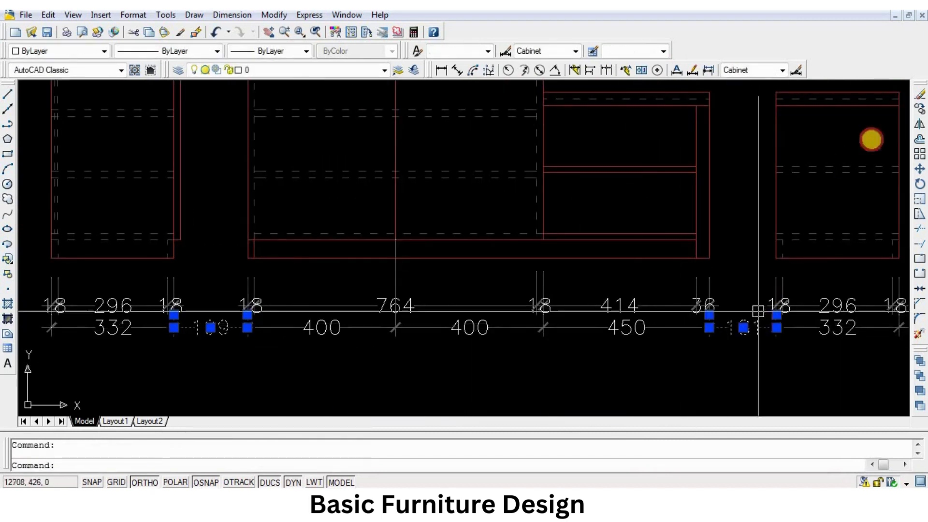
left_click(920, 92)
Step: Dimension the plinth height on the outer edge of the tall side view and move its text below the dimension
scroll(572, 218, "down", 4)
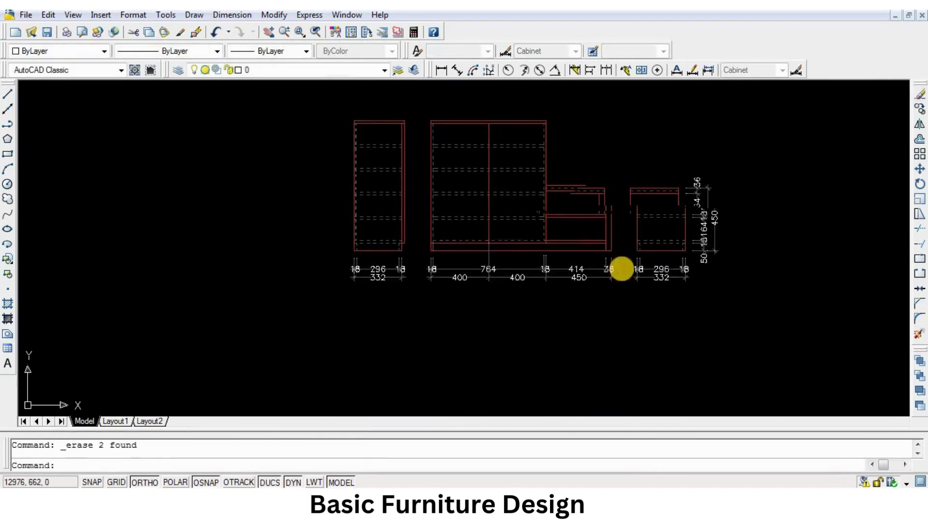
left_click(441, 71)
scroll(245, 311, "up", 6)
left_click(483, 193)
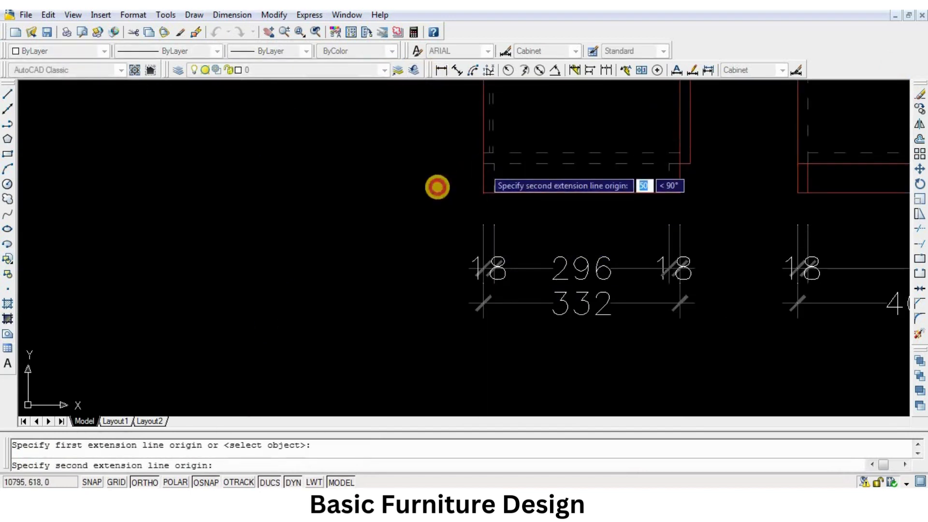
left_click(438, 186)
left_click(439, 184)
middle_click_drag(470, 180, 406, 317)
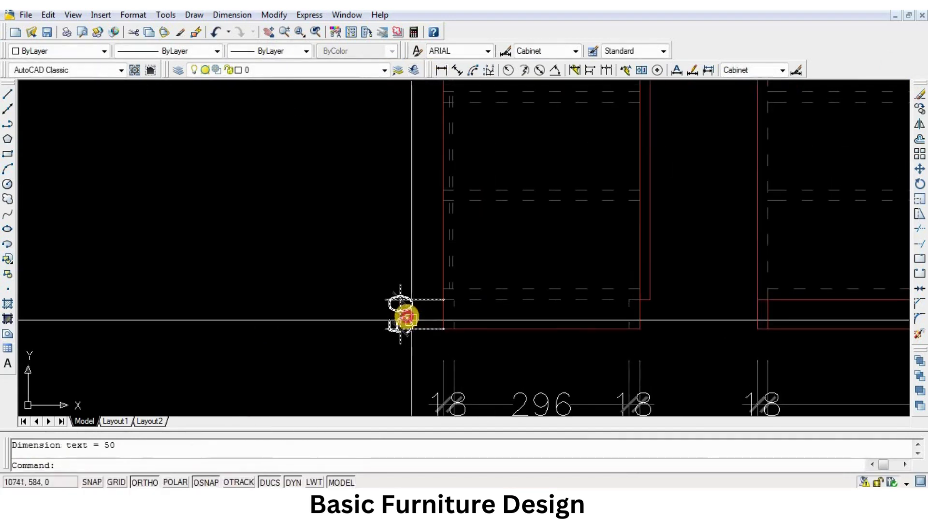
left_click(406, 317)
left_click(400, 314)
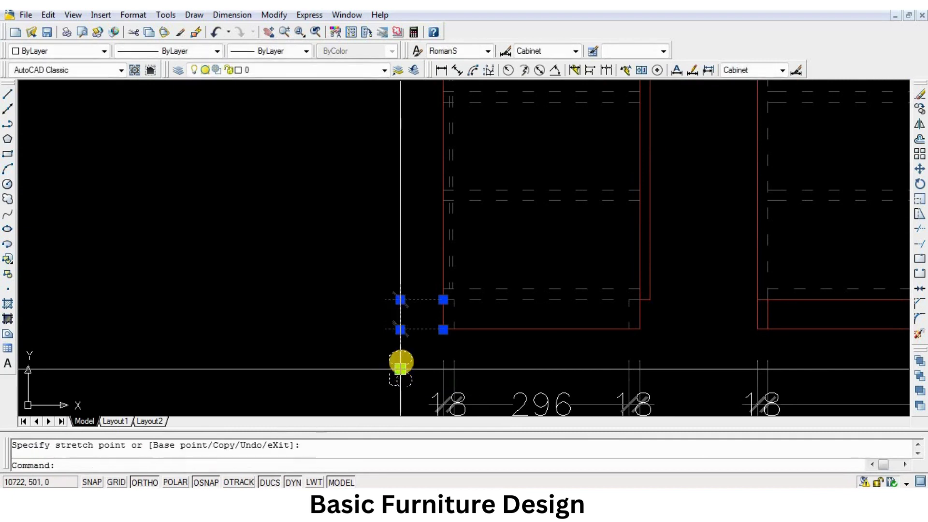
key("space")
Step: Continue the vertical dimension chain up the tall side view through every shelf thickness and spacing to the top panel
left_click(606, 71)
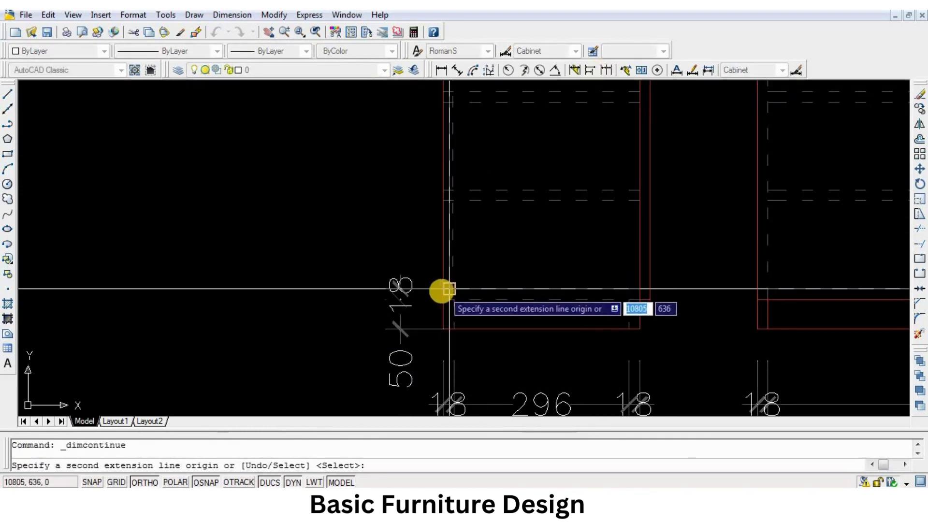
left_click(442, 198)
left_click(442, 189)
middle_click_drag(442, 190, 443, 364)
left_click(443, 276)
left_click(444, 257)
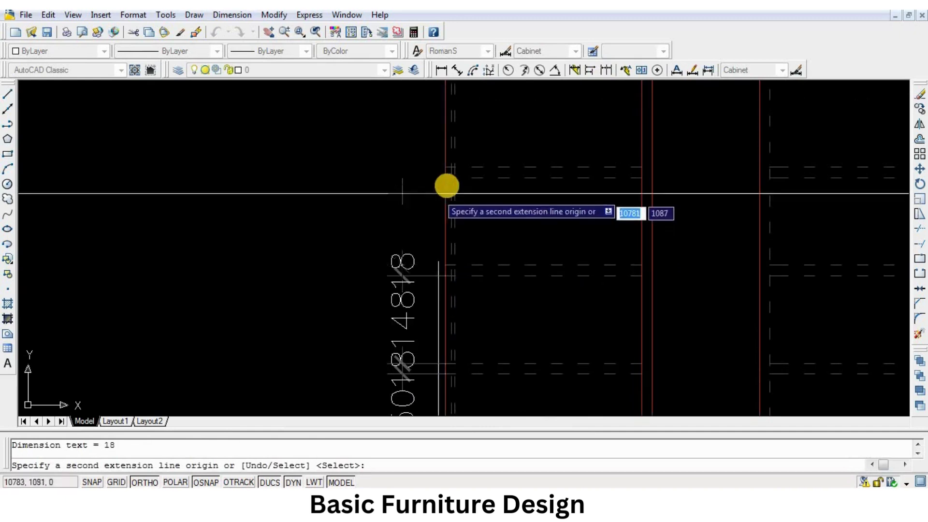
middle_click_drag(445, 213, 454, 314)
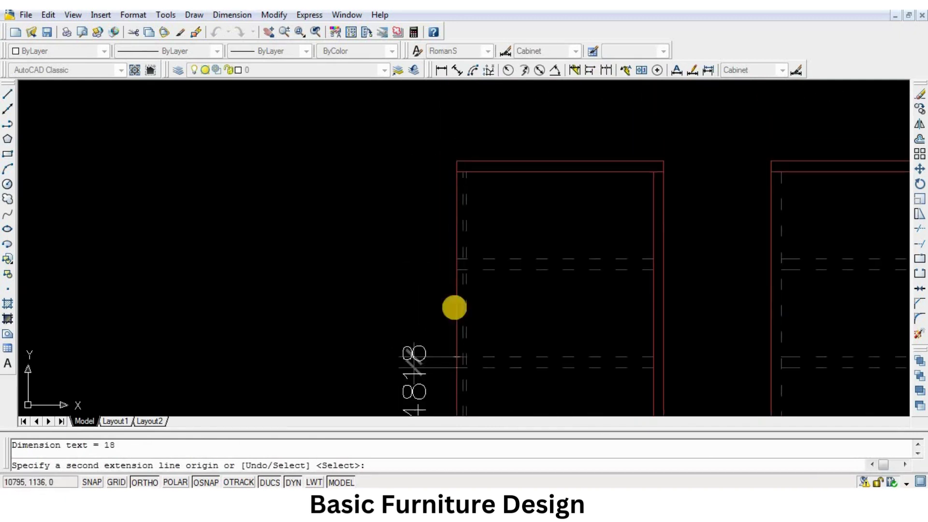
left_click(456, 269)
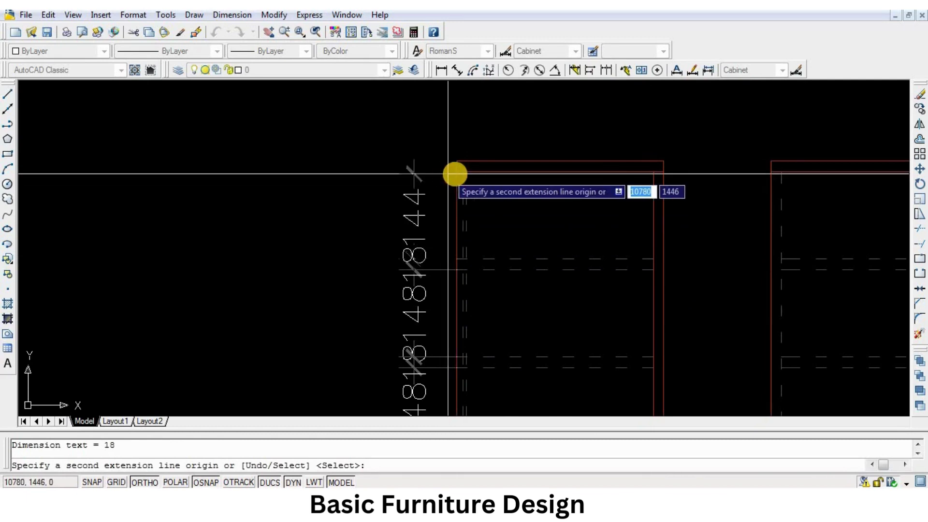
left_click(457, 171)
left_click(457, 161)
key("Return")
scroll(462, 242, "down", 5)
key("Return")
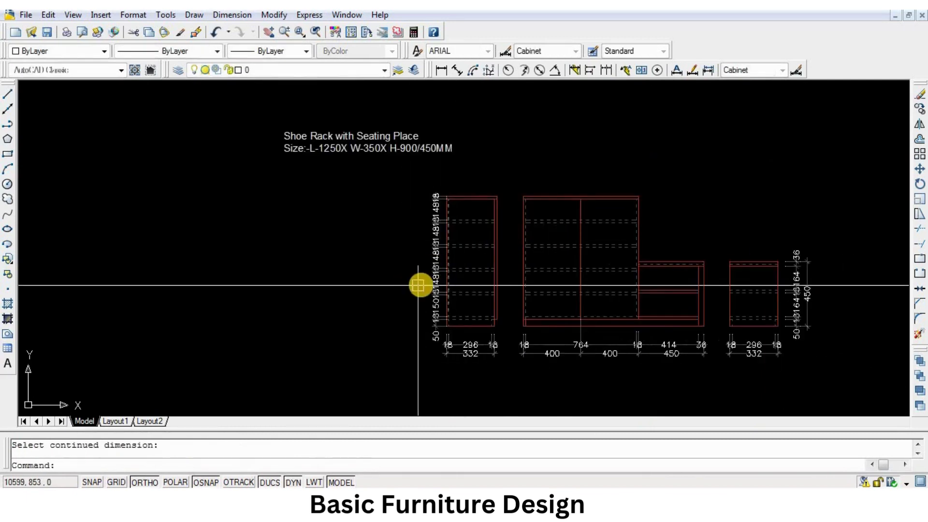
Step: Move the tall side view's vertical dimension chain 50 mm outward, away from the view
scroll(435, 287, "up", 5)
type("m")
key("Return")
scroll(437, 289, "down", 2)
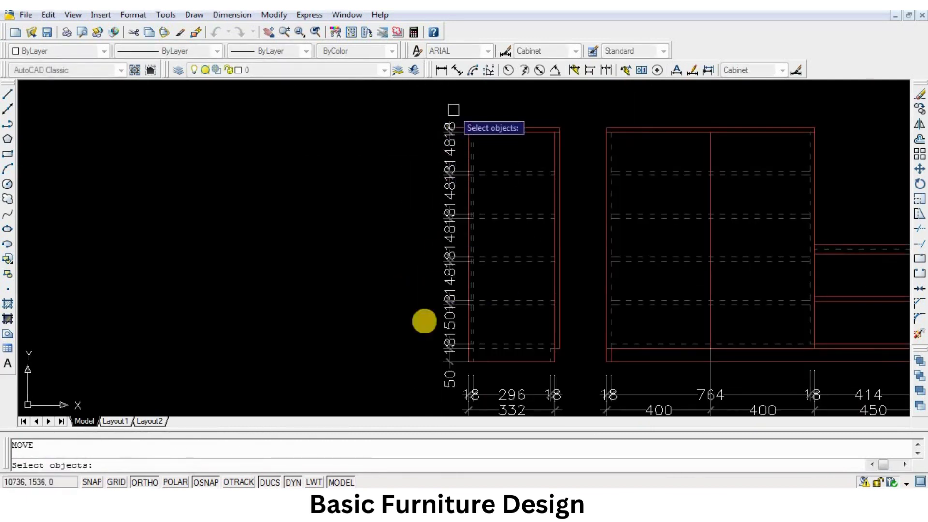
left_click(453, 109)
left_click(404, 389)
key("Return")
left_click(403, 365)
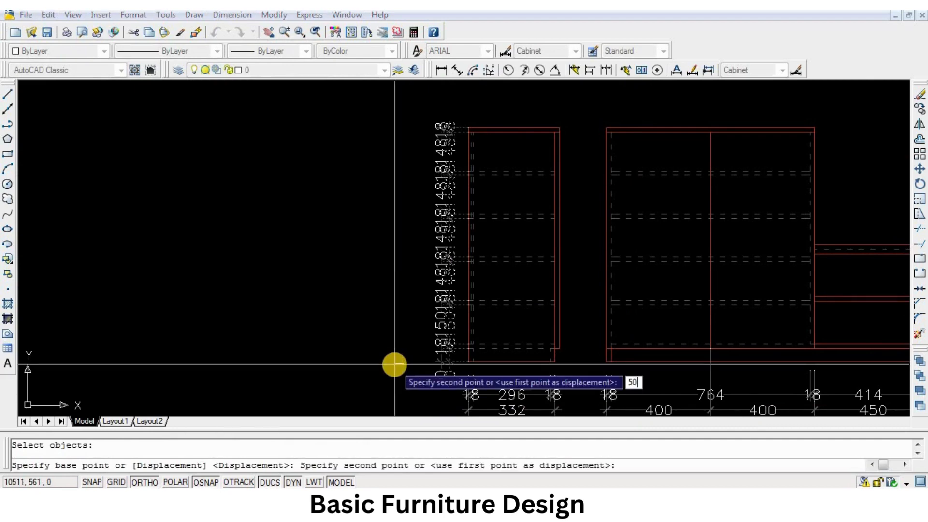
key("Return")
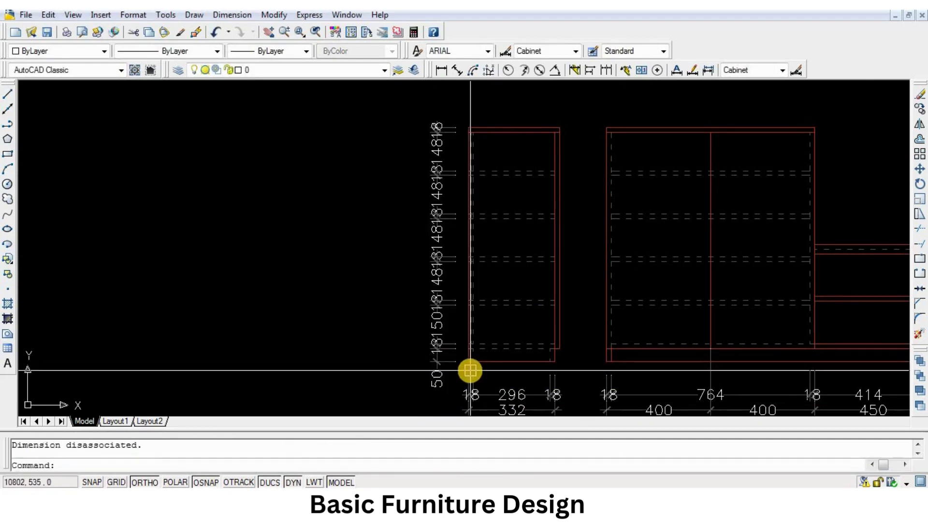
Step: Set the text height of the Cabinet dimension style to 30
key("Return")
left_click(605, 217)
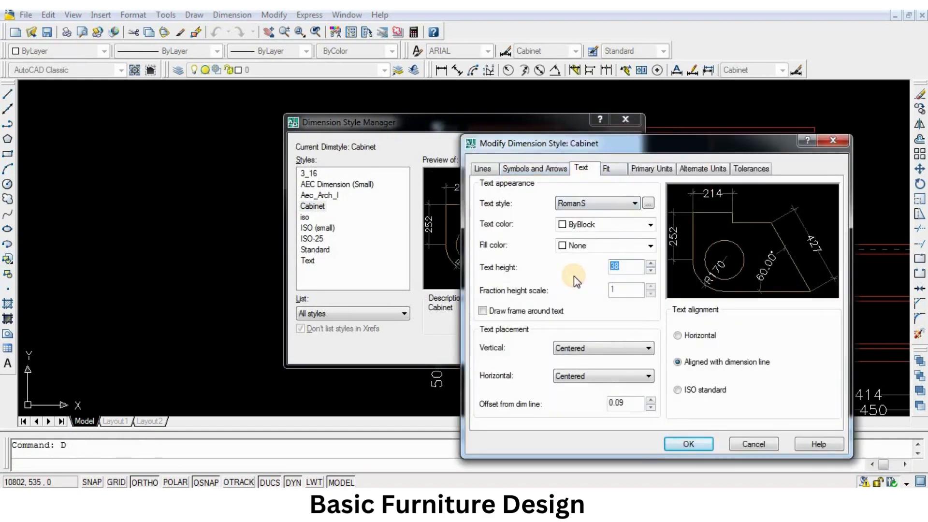
type("30")
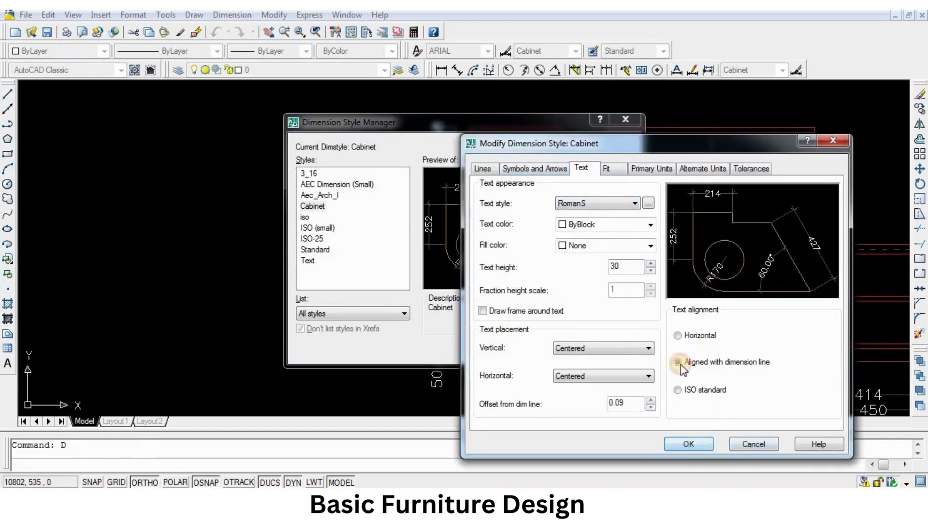
left_click(688, 443)
left_click(547, 350)
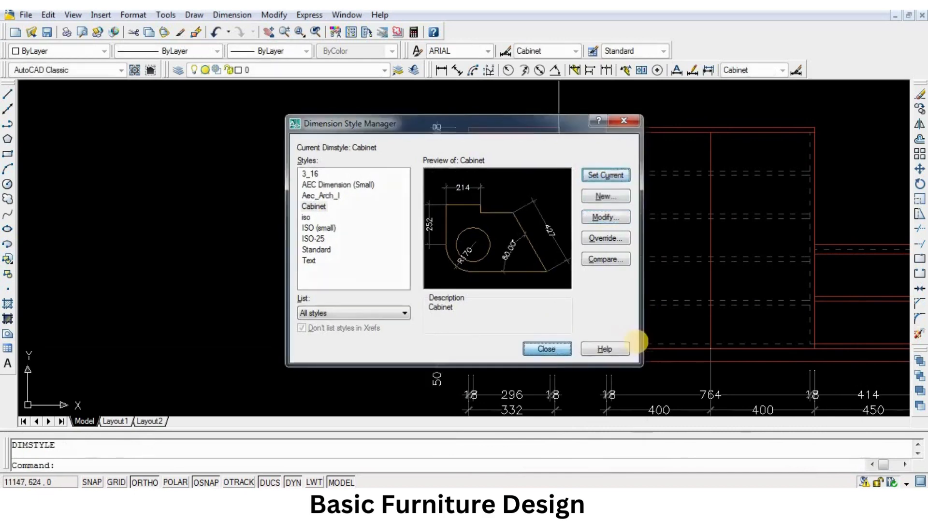
Step: Stretch the shared extension line origin of the two door width dimensions down below the 764 dimension text, and save the drawing
middle_click_drag(638, 347, 509, 271)
middle_click_drag(685, 296, 482, 269)
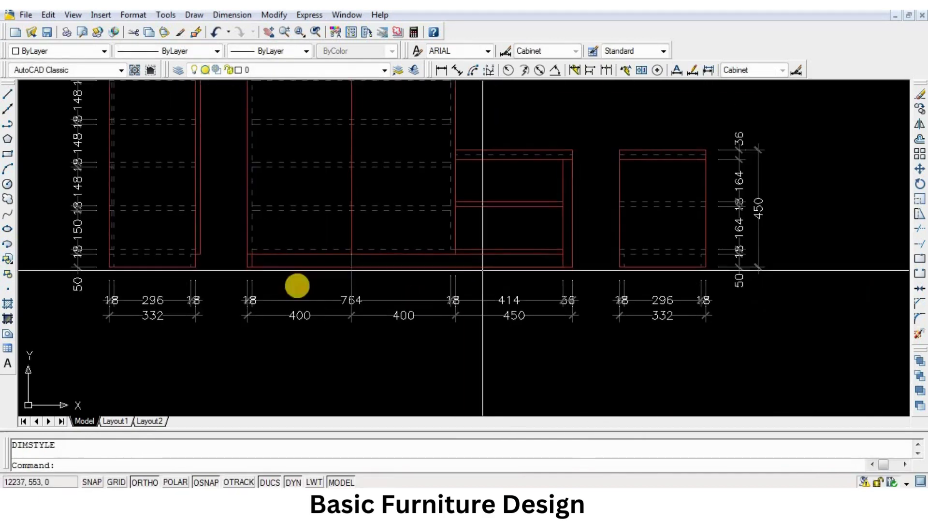
scroll(316, 279, "up", 3)
left_click(421, 271)
left_click(355, 288)
left_click(386, 353)
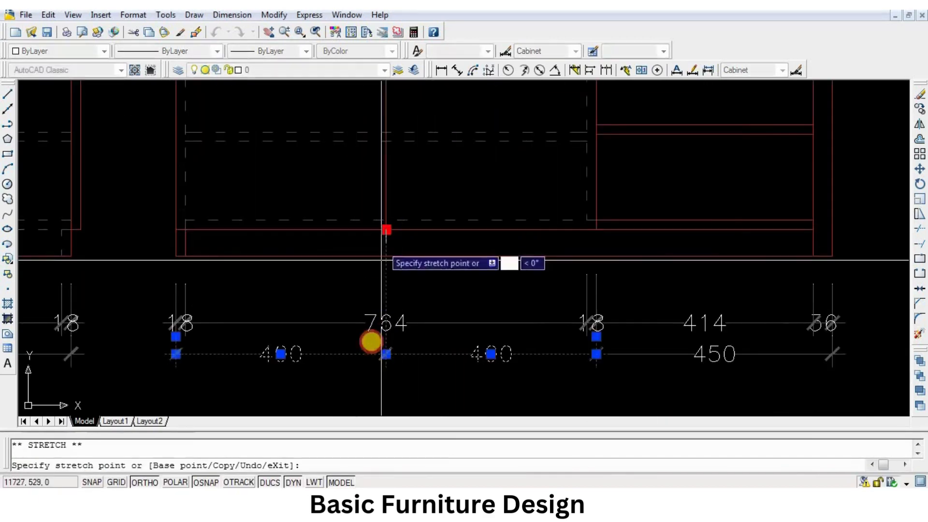
scroll(373, 337, "up", 4)
left_click(404, 319)
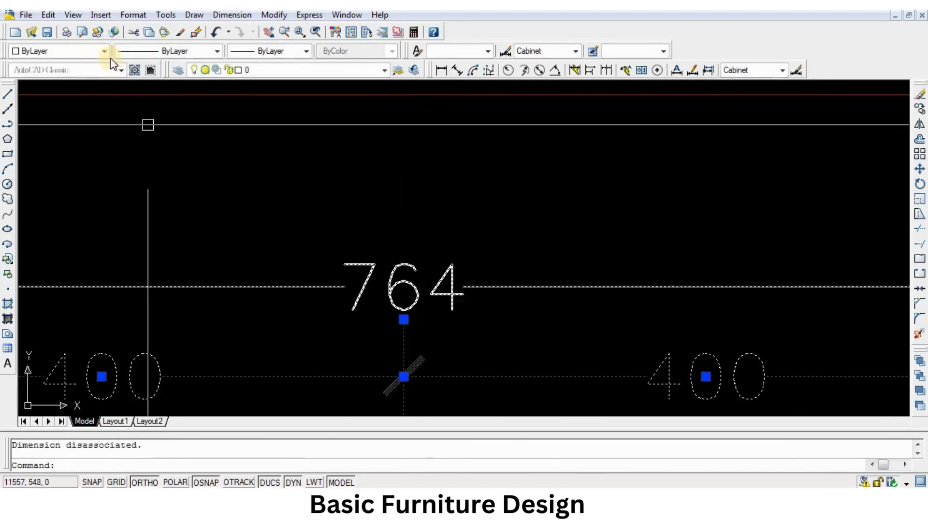
left_click(47, 32)
Step: Add an overall width dimension just above the top of the low side view
scroll(462, 330, "down", 6)
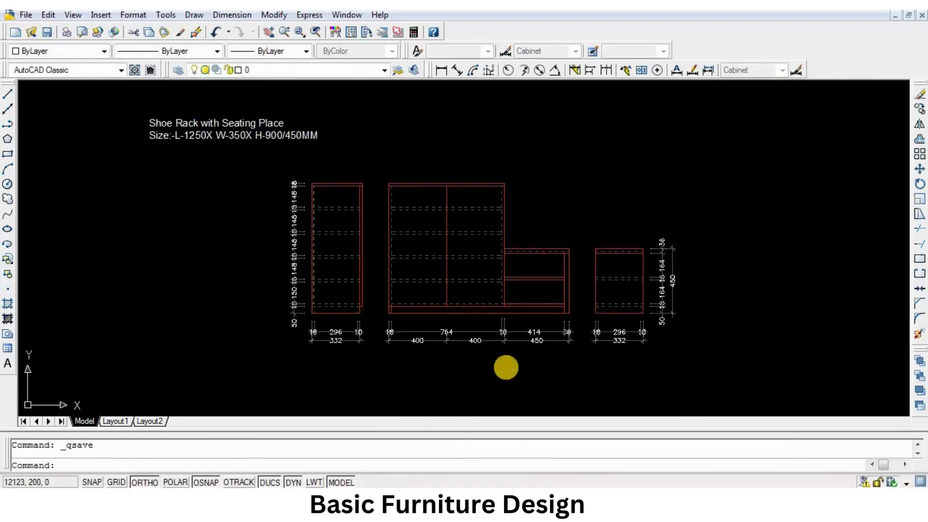
scroll(506, 367, "up", 2)
middle_click_drag(524, 314, 534, 372)
left_click(441, 70)
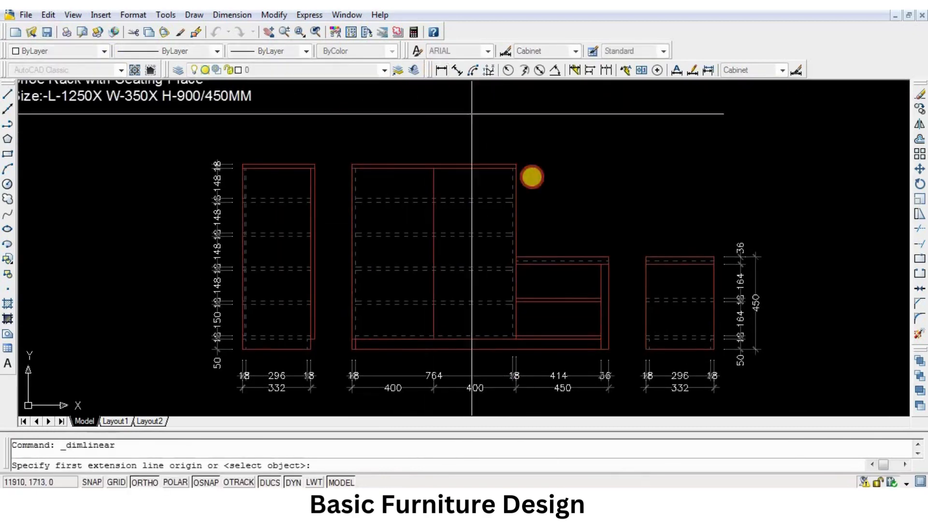
scroll(720, 242, "up", 3)
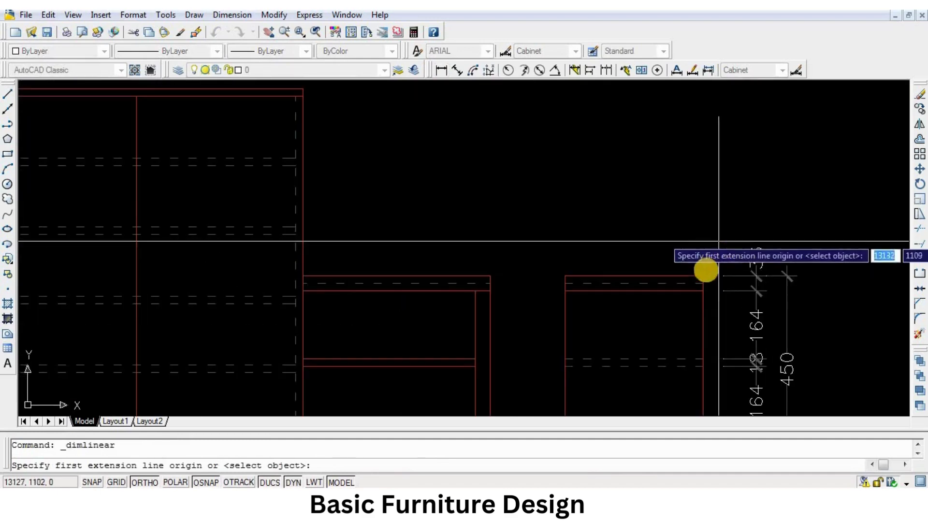
left_click(703, 275)
left_click(564, 276)
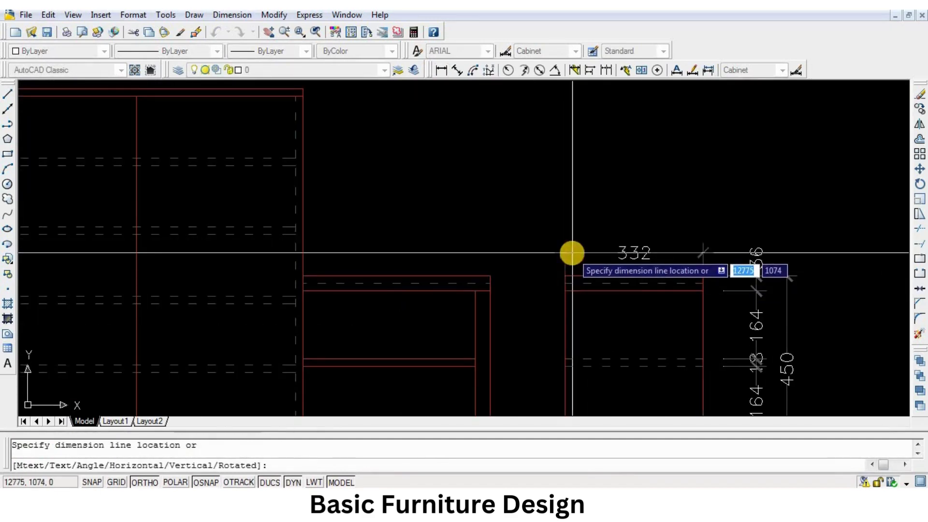
left_click(573, 252)
Step: Continue the top dimension from the low side view across the gap and the seat section to the tall cabinet
scroll(634, 261, "down", 3)
middle_click_drag(649, 267, 721, 317)
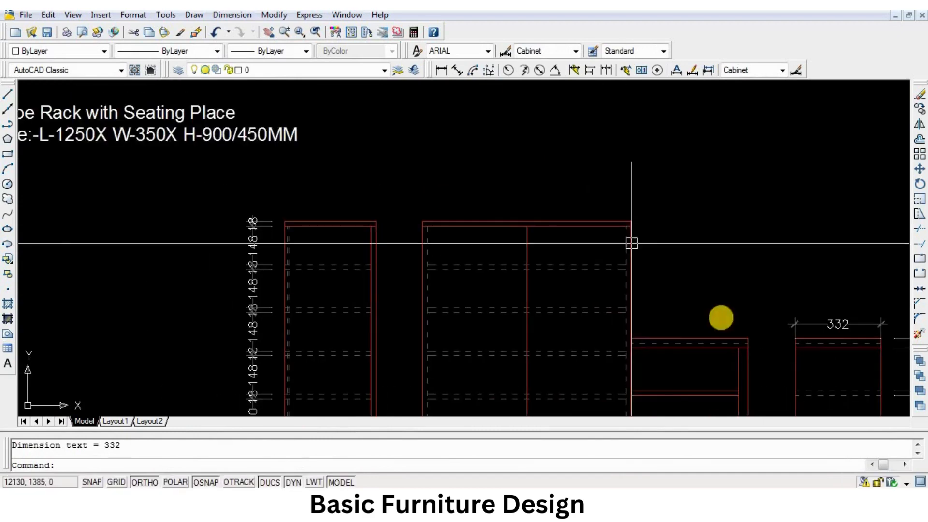
left_click(609, 72)
scroll(756, 353, "up", 3)
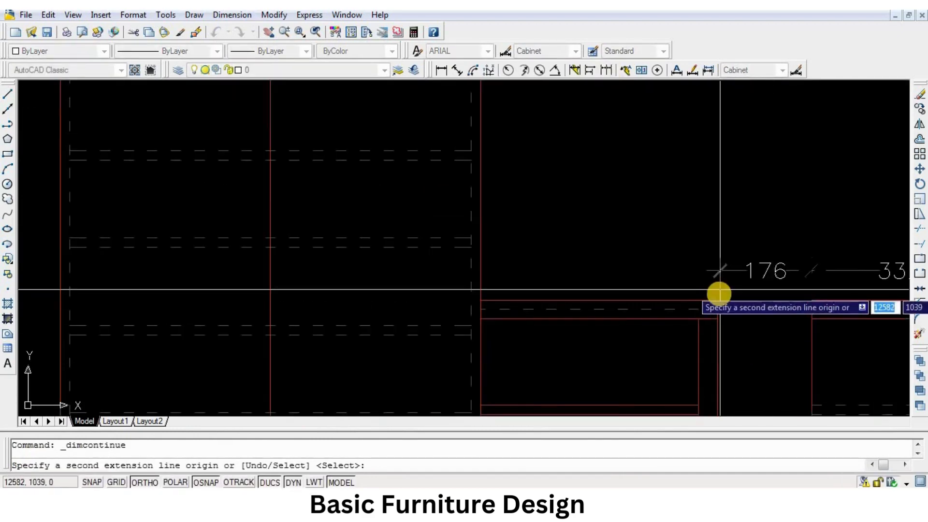
left_click(715, 300)
key("Return")
scroll(649, 278, "down", 5)
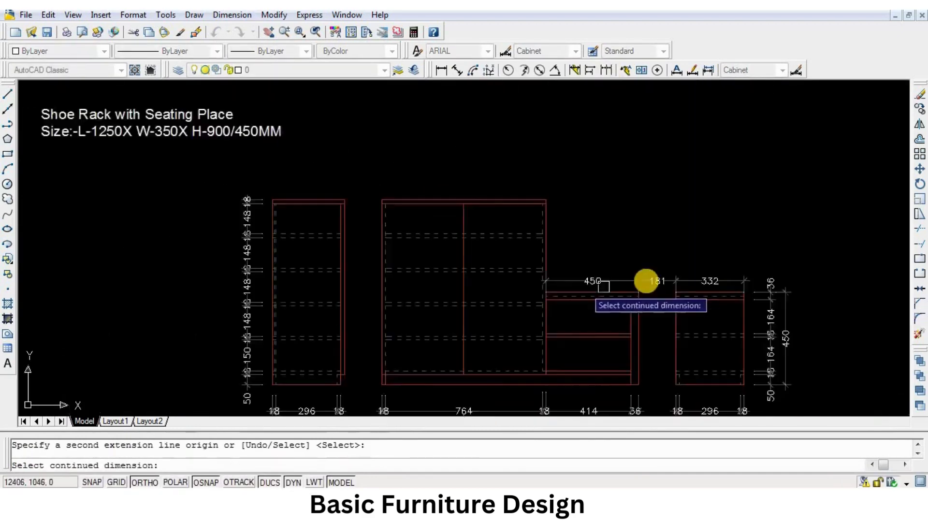
key("Return")
Step: Add an overall width linear dimension just above the top of the tall cabinet in the front elevation
scroll(587, 177, "up", 4)
left_click(441, 70)
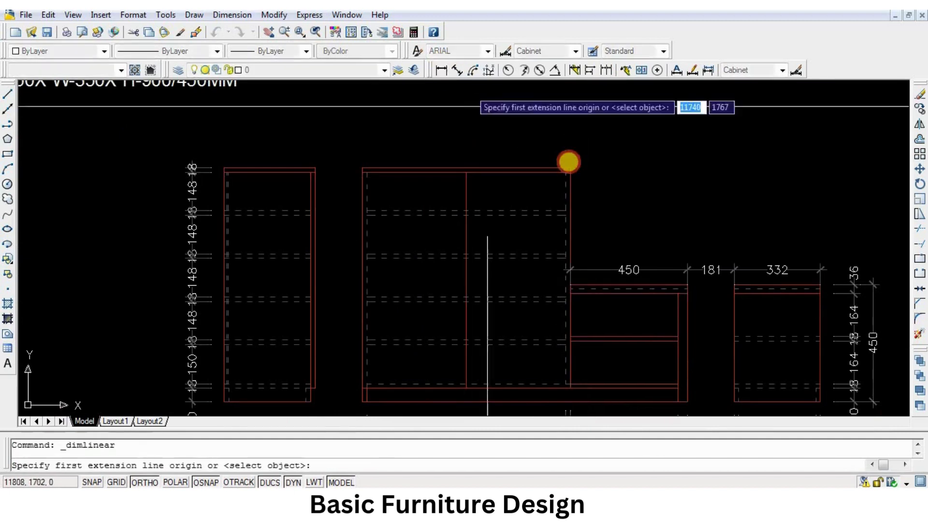
left_click(570, 168)
scroll(454, 164, "up", 3)
left_click(265, 171)
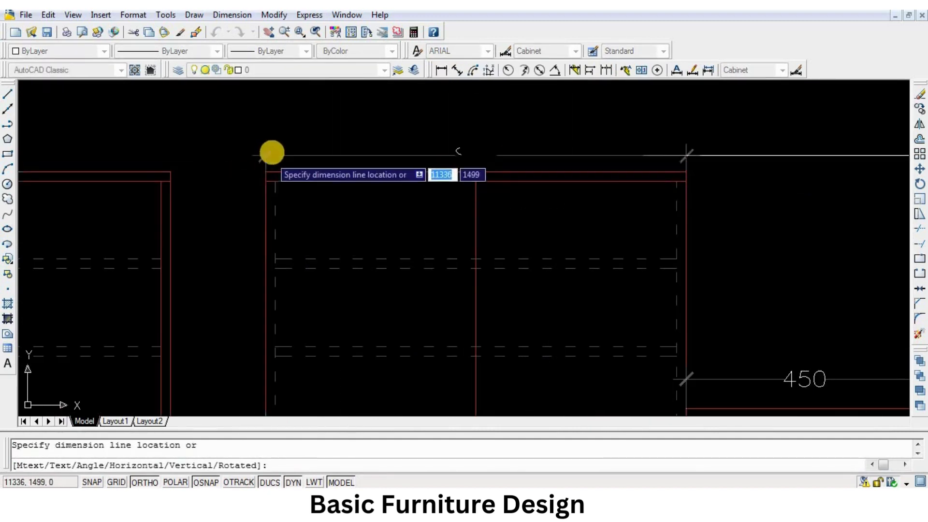
left_click(271, 152)
Step: Continue the tall cabinet's width dimension across the gap and the tall side view, and delete the dimension spanning that gap
middle_click_drag(288, 168, 632, 237)
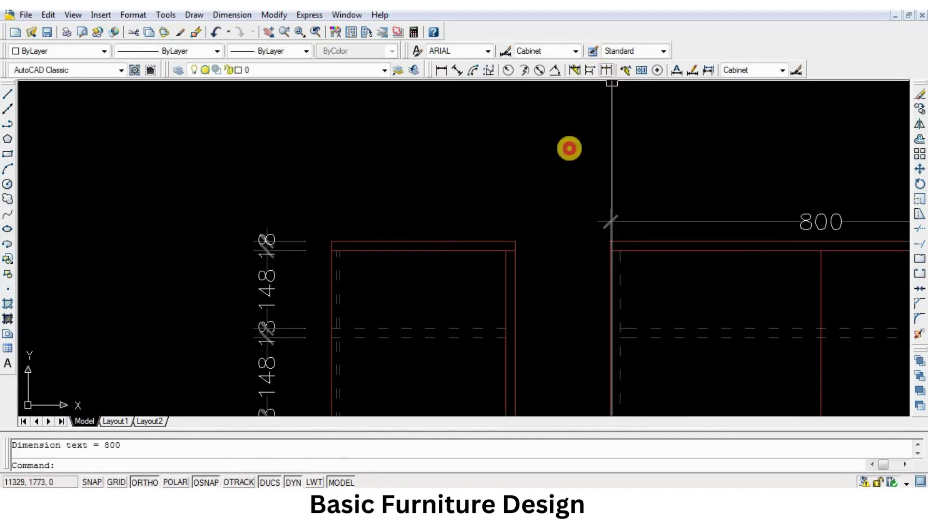
left_click(606, 69)
left_click(515, 241)
left_click(332, 241)
key("Return")
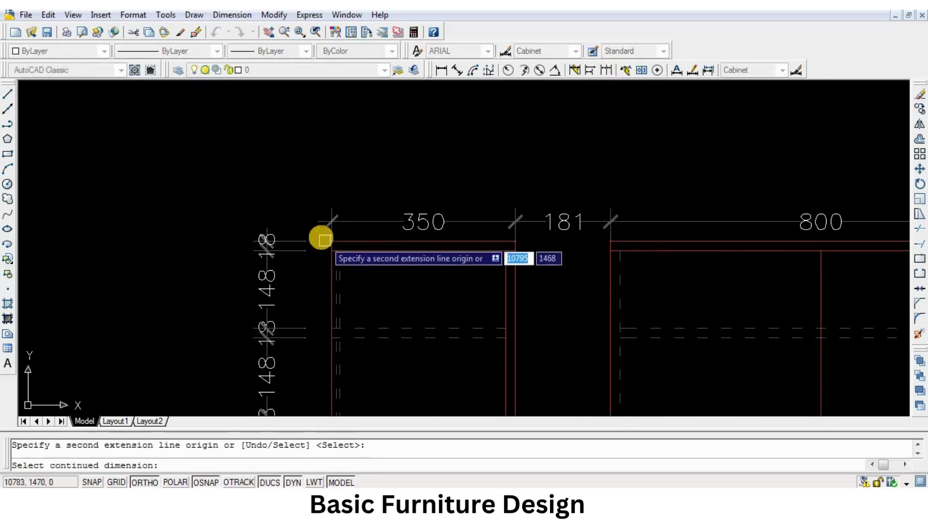
right_click(545, 227)
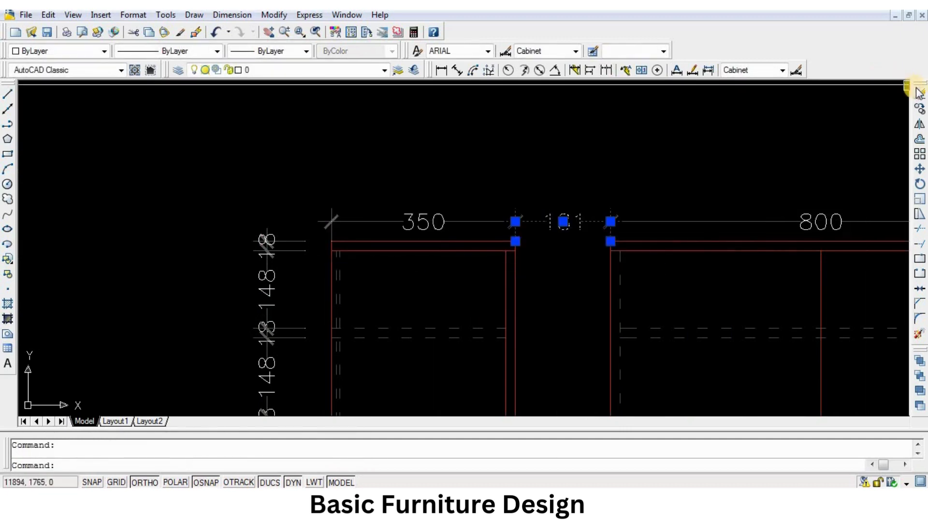
Step: Move the top width dimensions up by 50, and delete the one spanning the gap beside the low side view
type("m")
key("Return")
left_click(650, 197)
left_click(477, 227)
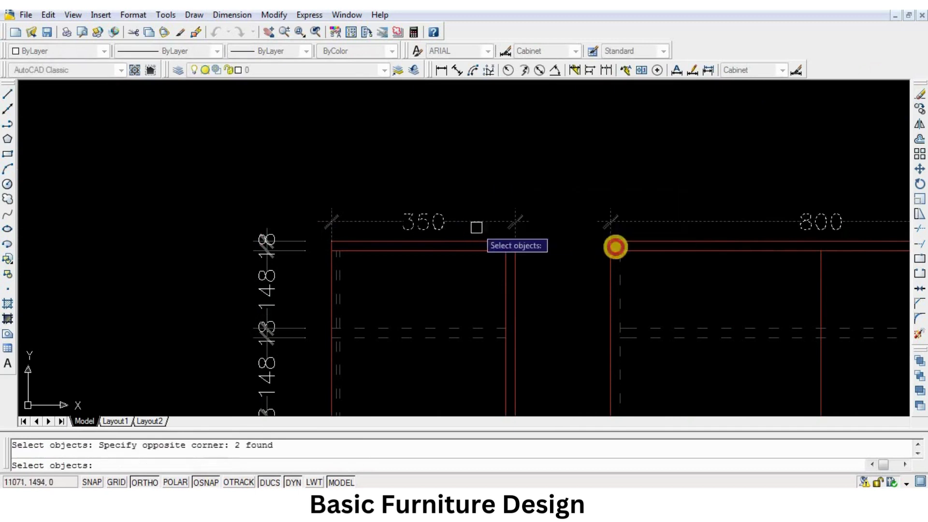
scroll(476, 245, "down", 5)
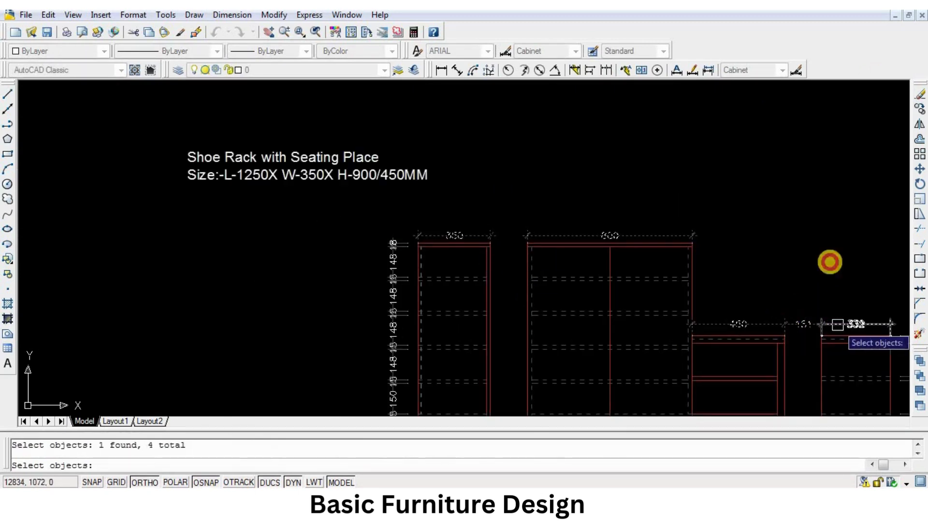
right_click(829, 262)
left_click(827, 240)
type("50")
key("Return")
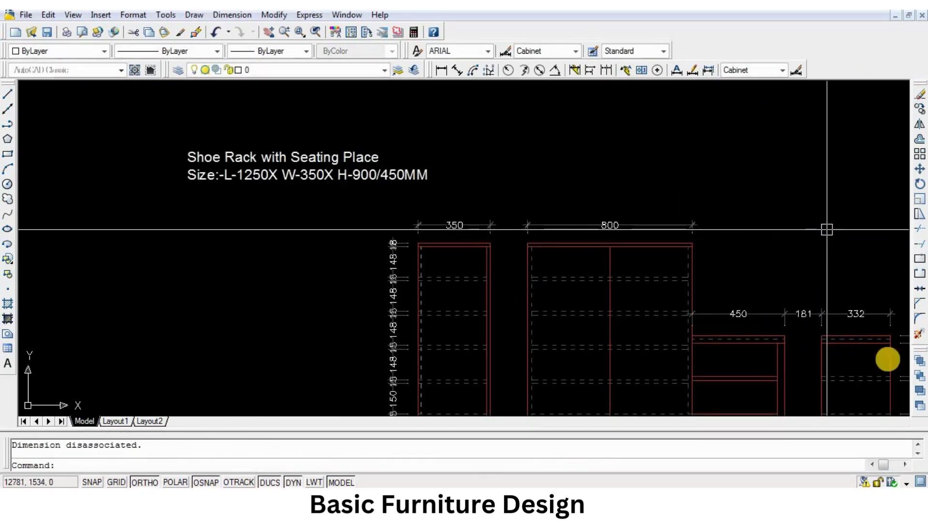
left_click(811, 312)
key("Delete")
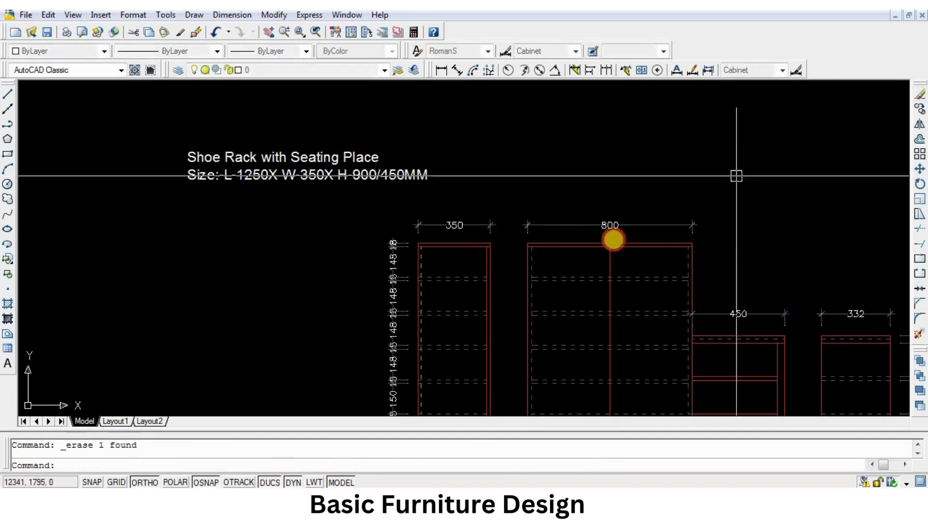
Step: Add an overall height dimension for the tall side view, placed outside its chain of shelf dimensions
middle_click_drag(631, 247, 541, 211)
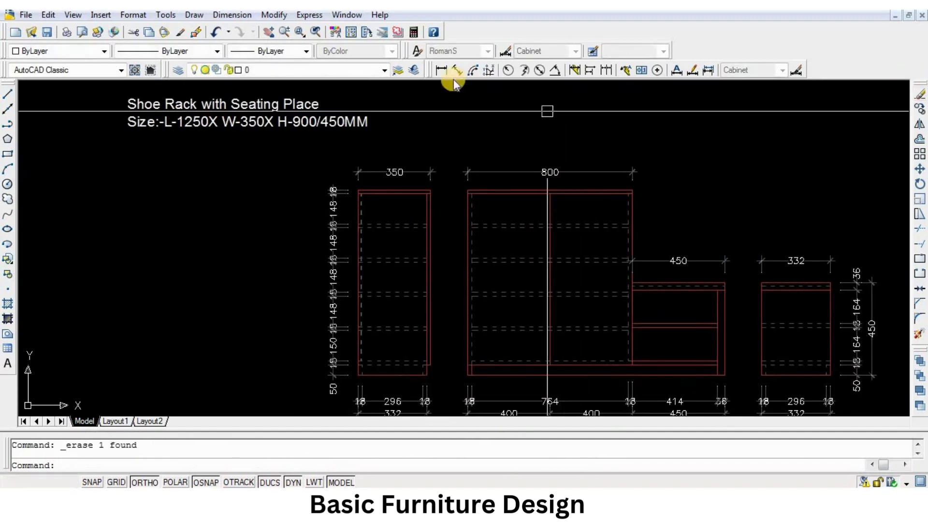
scroll(317, 378, "up", 8)
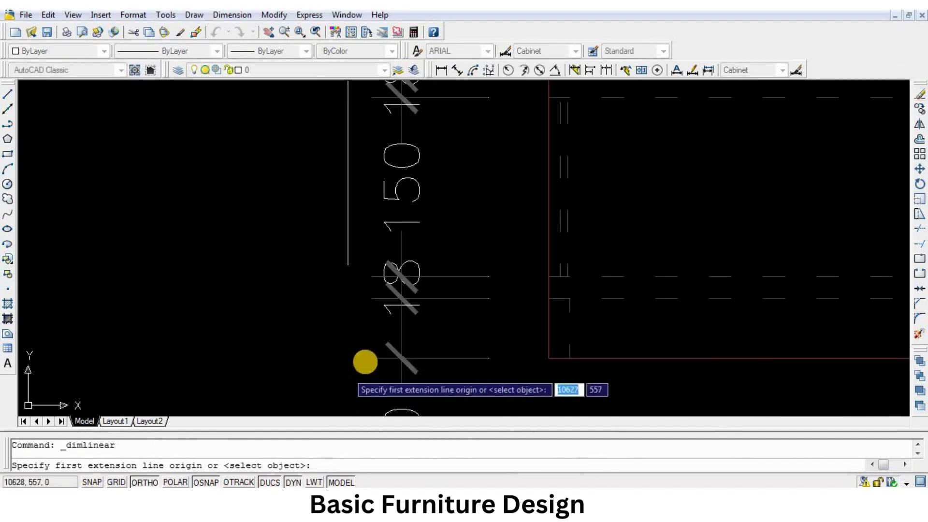
left_click(365, 361)
scroll(363, 361, "down", 8)
scroll(344, 196, "up", 5)
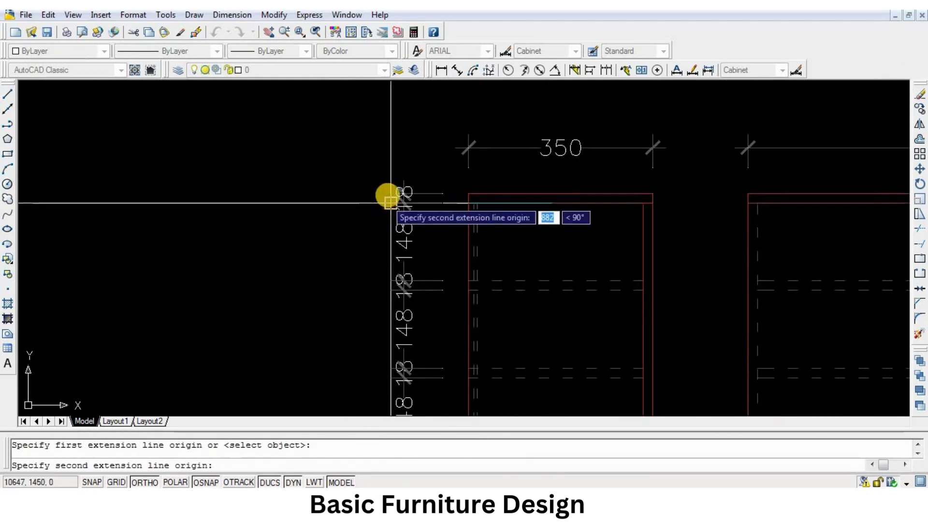
left_click(391, 194)
left_click(371, 203)
scroll(307, 158, "down", 5)
middle_click_drag(431, 260, 414, 181)
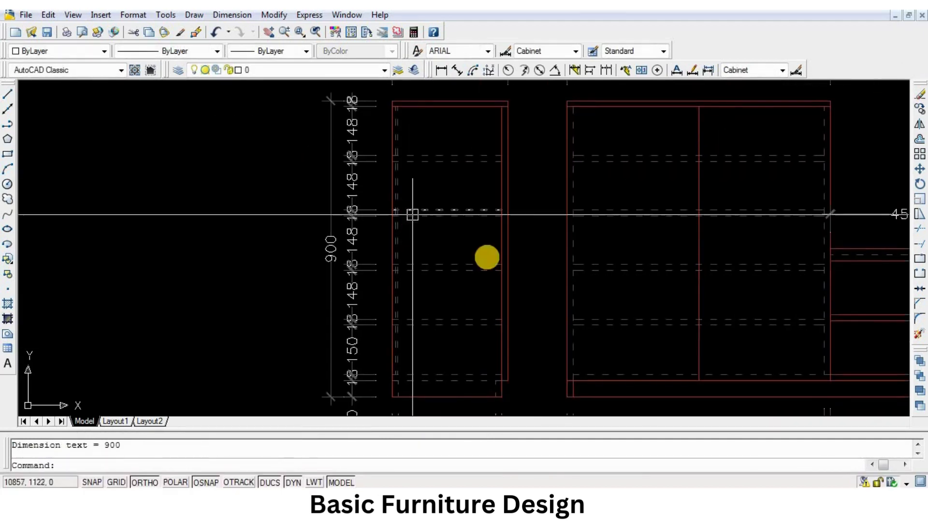
Step: Draw an 8 x 100 mm handle rectangle in the gap between the tall side view and the front elevation
middle_click_drag(532, 296, 525, 284)
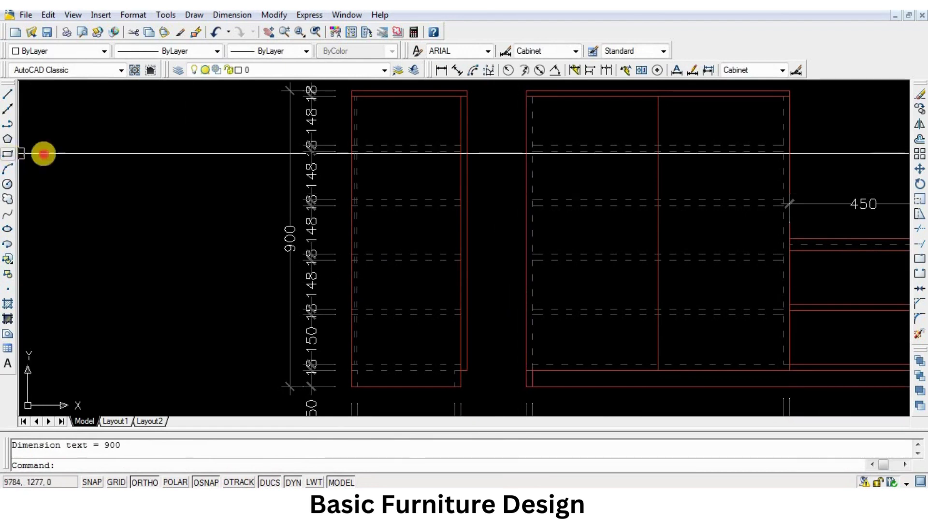
left_click(7, 154)
scroll(499, 161, "up", 4)
left_click(586, 152)
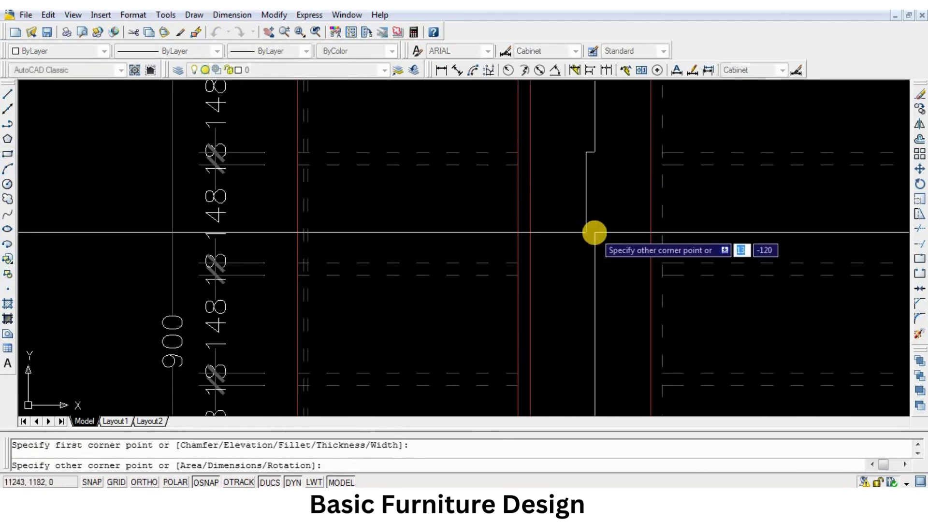
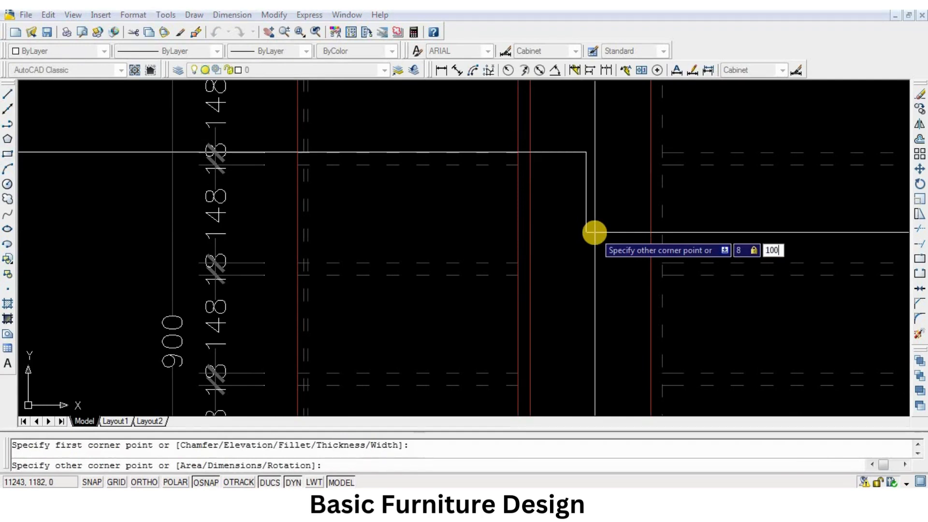
key("Return")
Step: Move the handle rectangle onto the upper part of the left door, close to the centre line between the doors
key("Return")
left_click(621, 127)
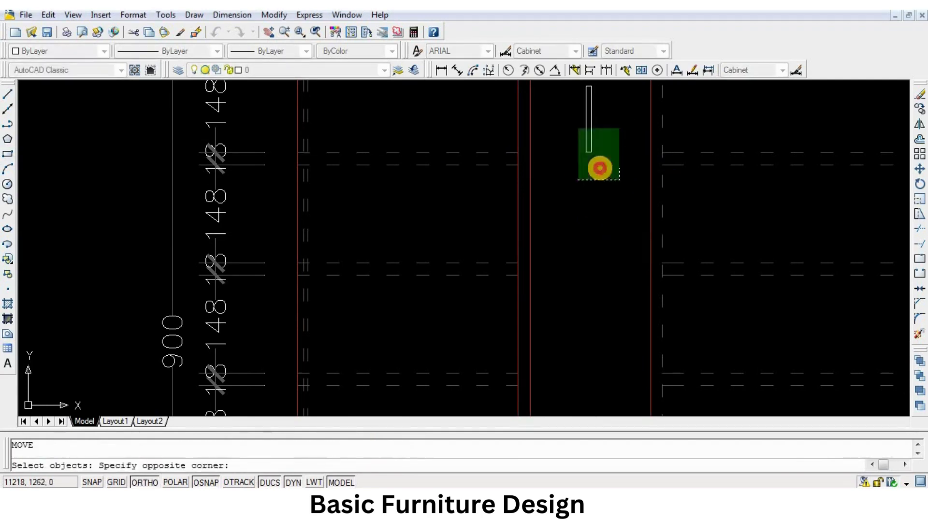
left_click(577, 180)
middle_click_drag(599, 183, 441, 291)
key("Return")
left_click(442, 294)
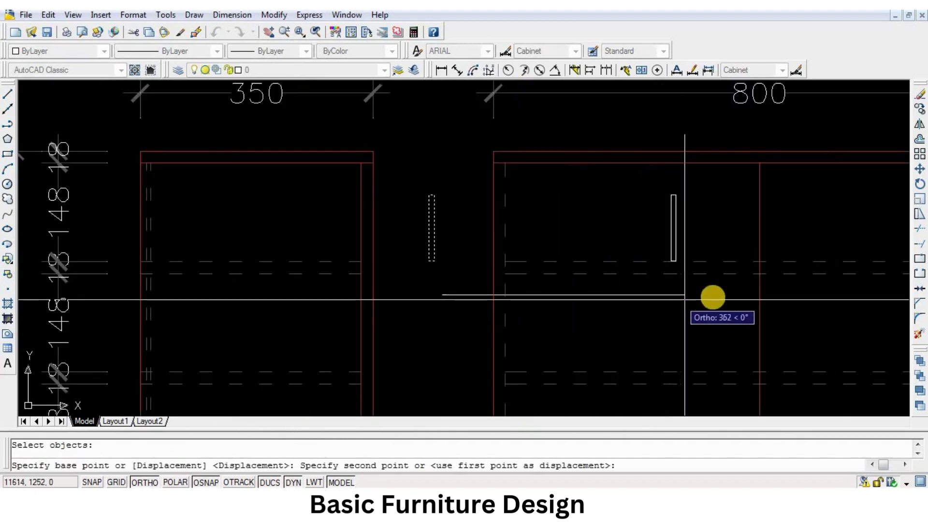
key("F8")
left_click(746, 281)
Step: Mirror the handle about the vertical line between the doors onto the right door, keeping the original
mouse_move(725, 274)
middle_mouse_down()
mouse_move(481, 266)
mouse_move(441, 251)
middle_mouse_up()
type("Mi")
key("Return")
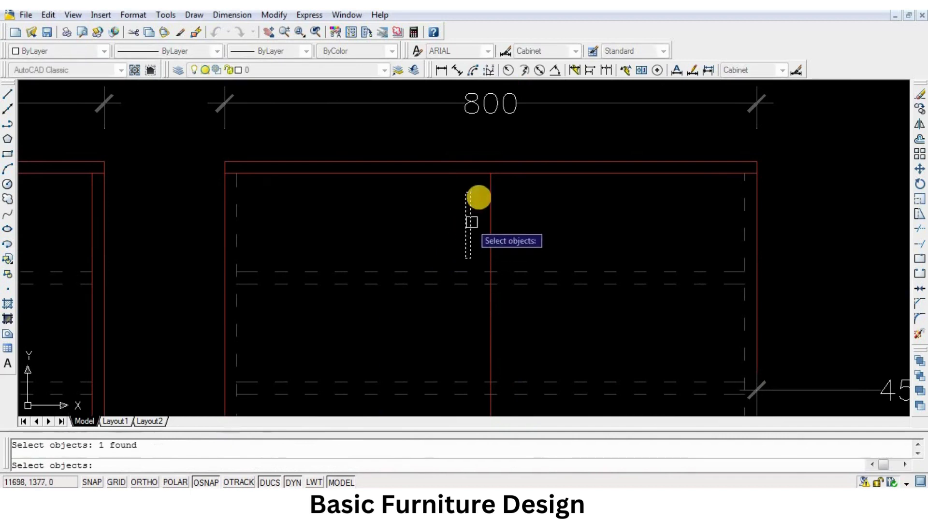
key("Return")
left_click(490, 173)
key("F8")
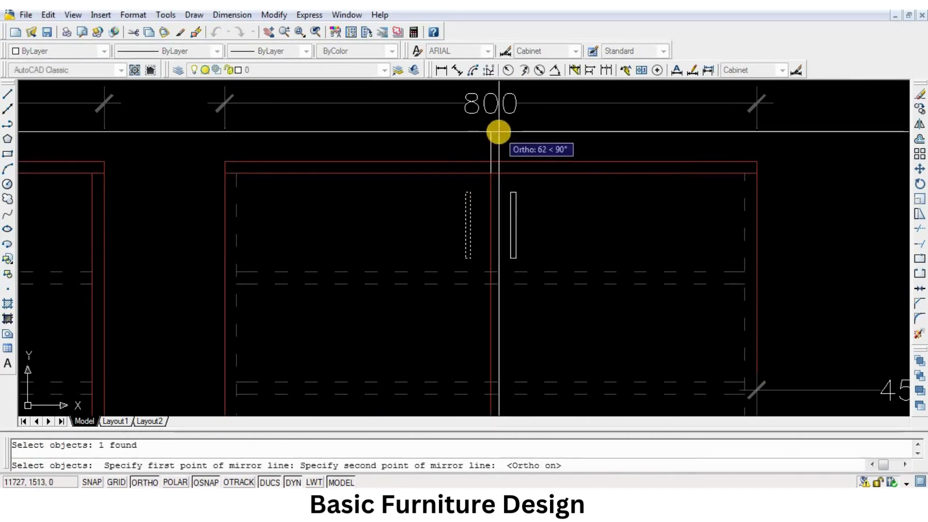
left_click(555, 182)
key("Return")
Step: Copy the left door's handle horizontally into the gap between the tall side view and the front elevation
scroll(555, 236, "down", 3)
scroll(571, 236, "up", 2)
middle_click_drag(570, 236, 627, 249)
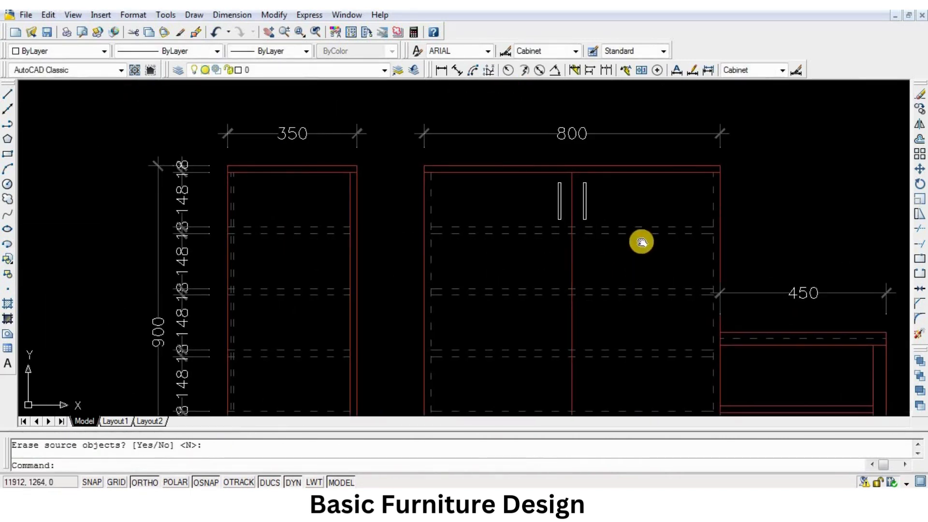
type("CO")
key("Return")
left_click(560, 202)
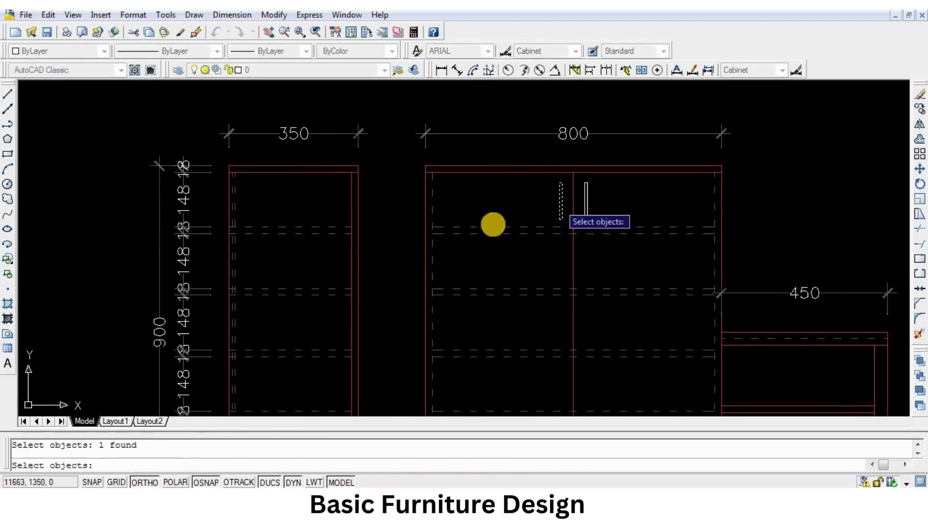
scroll(480, 230, "down", 4)
key("Return")
left_click(581, 118)
left_click(514, 128)
key("Return")
Step: Draw a three-point arc on the copied handle, starting from its lower right corner
scroll(478, 230, "up", 5)
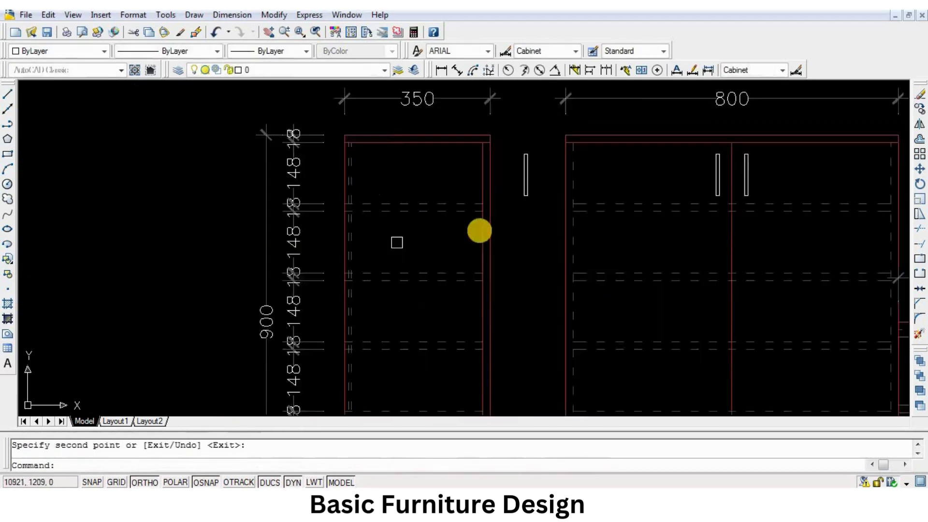
left_click(7, 169)
scroll(561, 215, "up", 4)
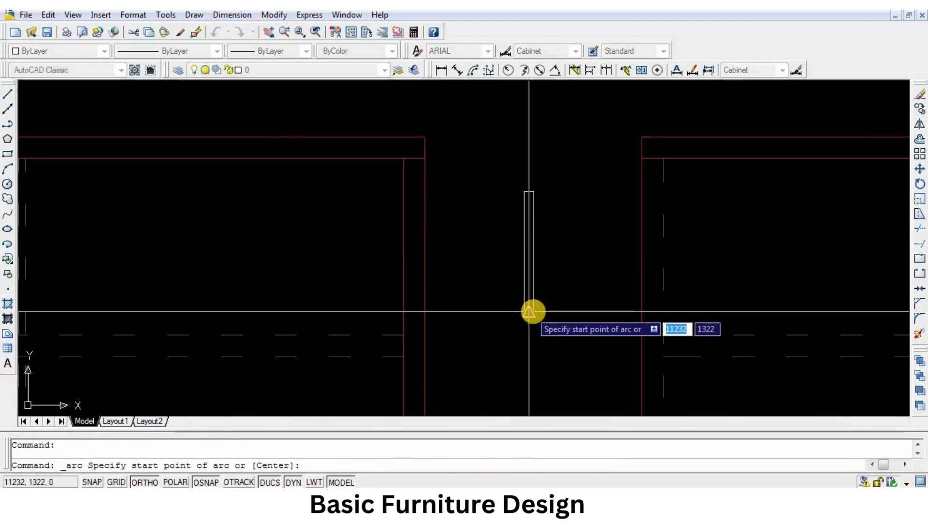
left_click(534, 311)
left_click(532, 193)
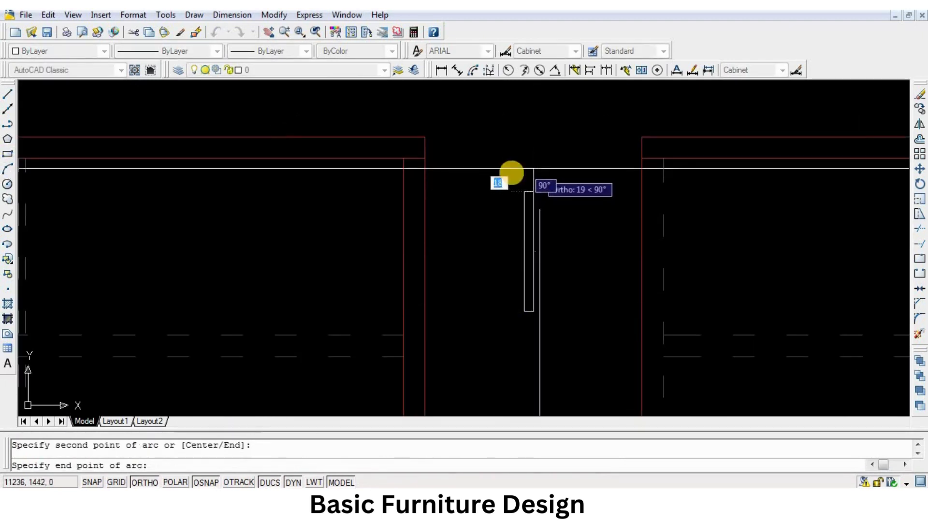
left_click(495, 199)
Step: Reshape the arc so it ends at the handle's upper right corner, and flatten its bulge slightly at the midpoint
left_click(514, 189)
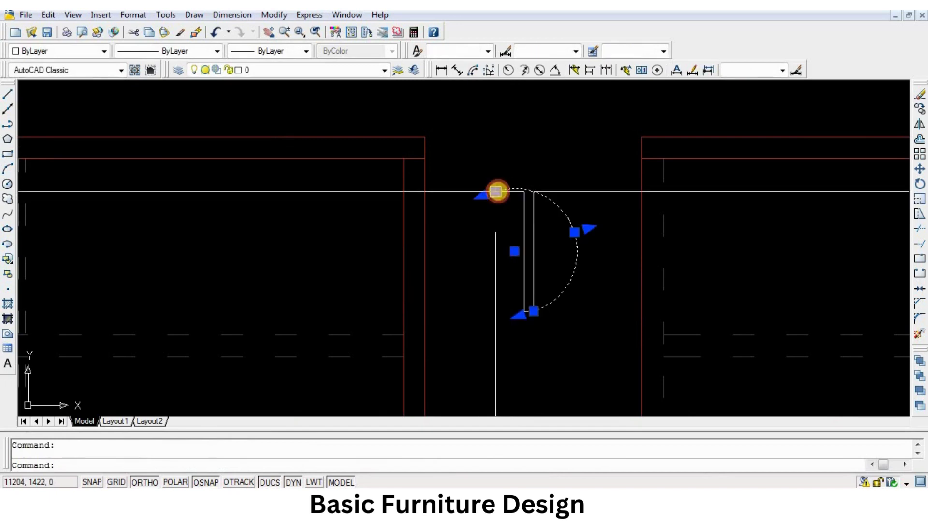
left_click(496, 191)
left_click(539, 192)
scroll(592, 250, "up", 3)
left_click(542, 253)
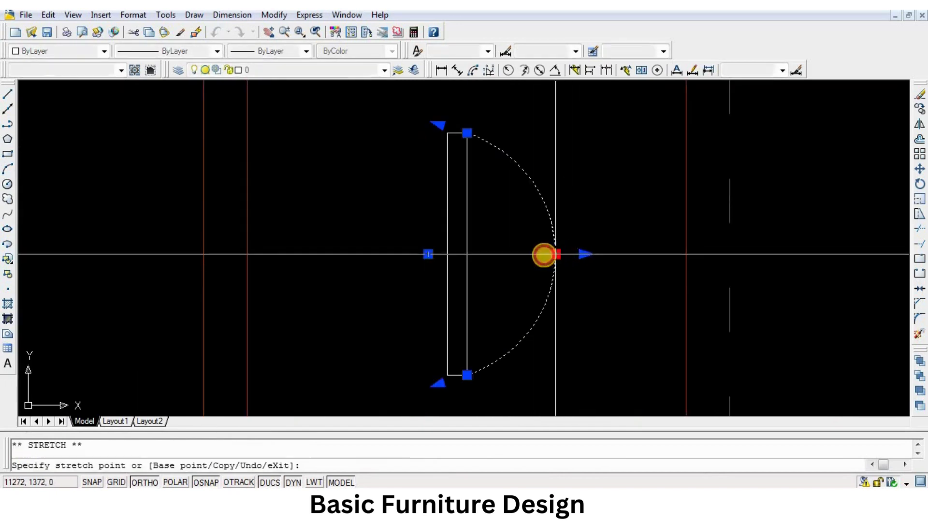
left_click(556, 254)
key("Escape")
Step: Offset the handle arc inward by 5 mm
type("o")
key("Return")
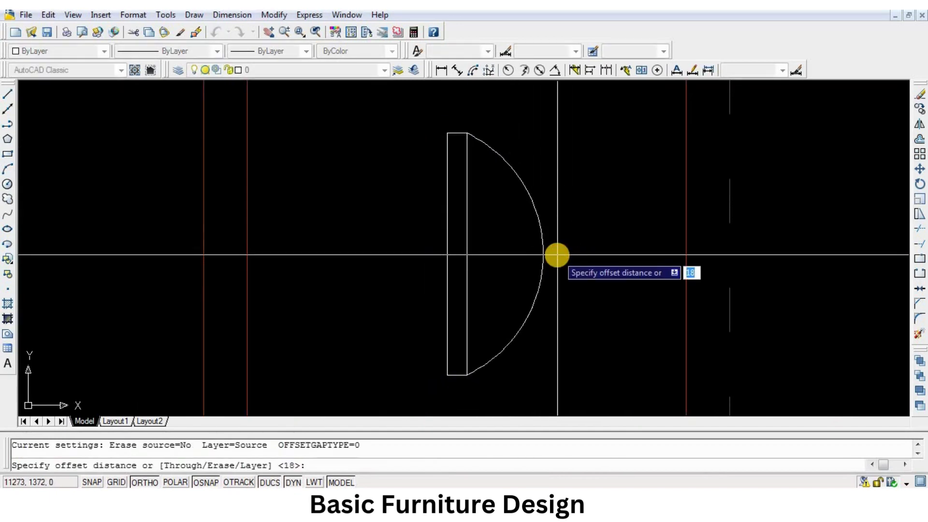
type("5")
key("Return")
left_click(555, 254)
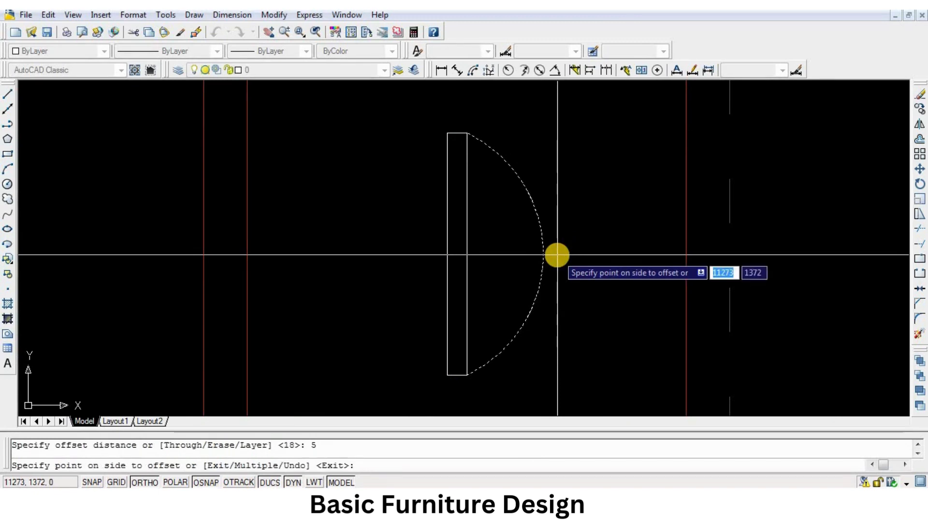
key("Return")
key("Return")
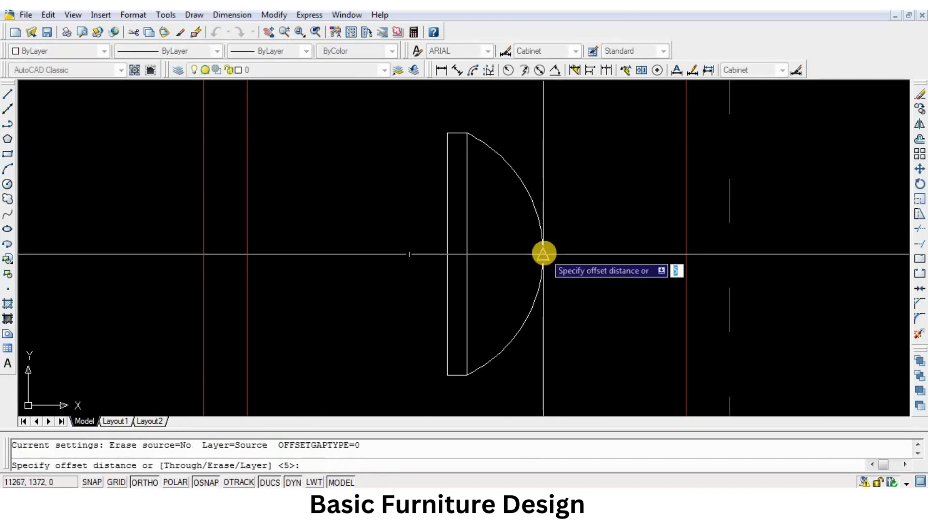
key("Return")
left_click(542, 253)
left_click(512, 263)
key("Return")
Step: Trim the ends of the inner arc that project inside the handle rectangle
scroll(459, 379, "up", 5)
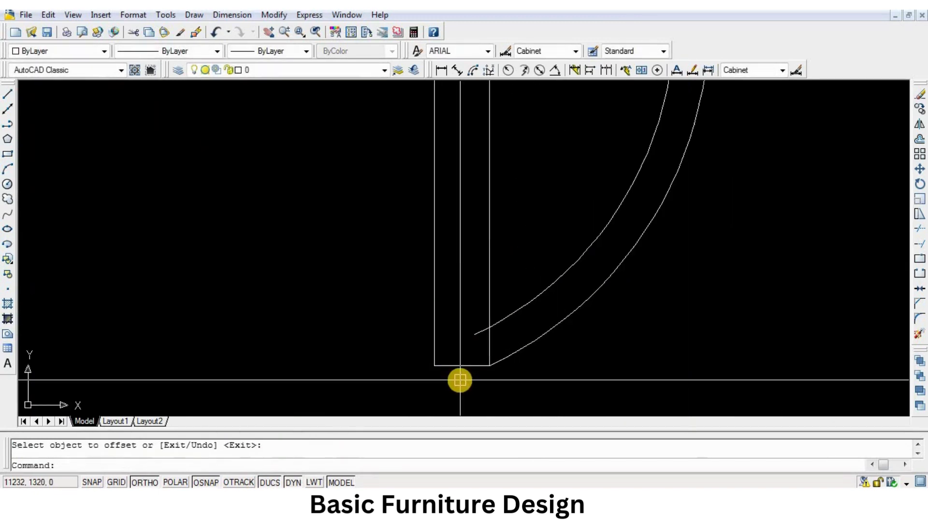
type("TR")
key("Return")
key("Return")
scroll(476, 333, "down", 4)
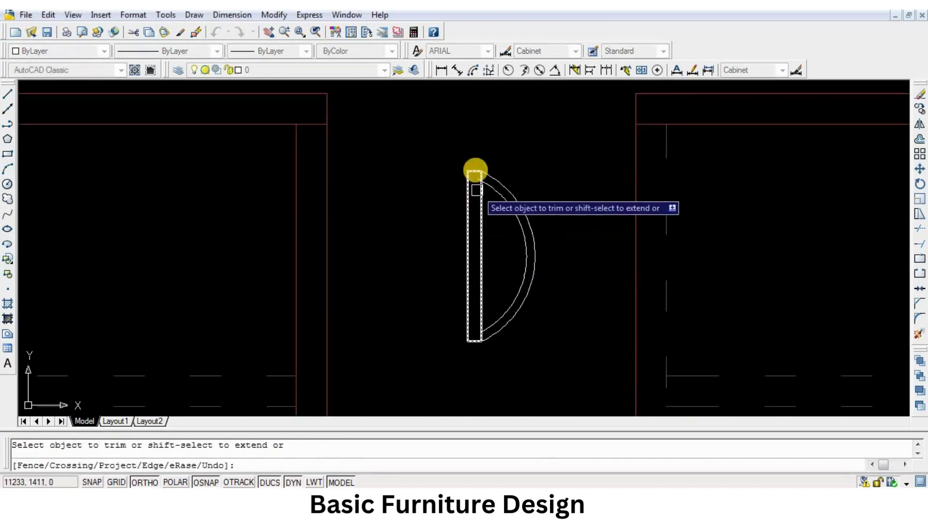
scroll(476, 188, "up", 3)
left_click(473, 158)
key("Return")
Step: Erase the copied handle rectangle beside the two arcs
left_click(457, 161)
left_click(415, 187)
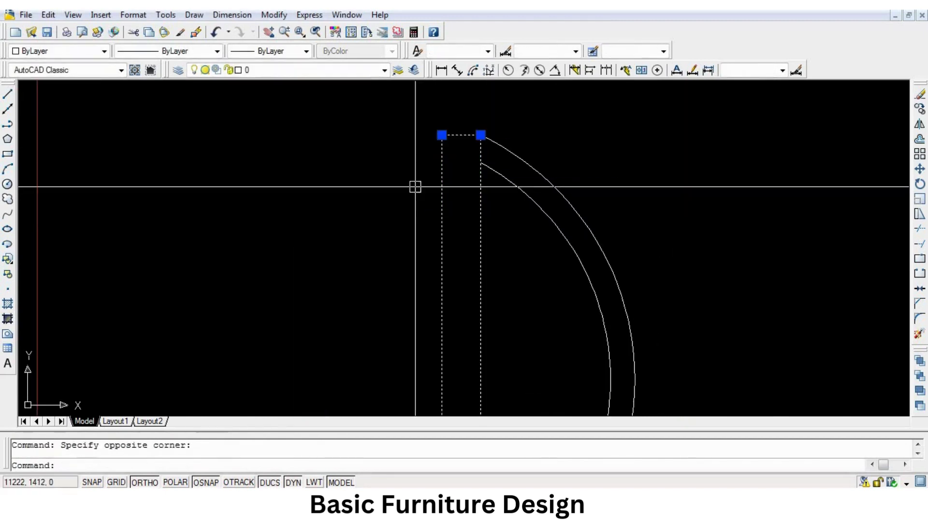
left_click(919, 94)
Step: Move both handle arcs horizontally by the outer arc's upper end onto the door's outer face in the tall side view
type("M")
key("Return")
left_click(607, 230)
left_click(526, 257)
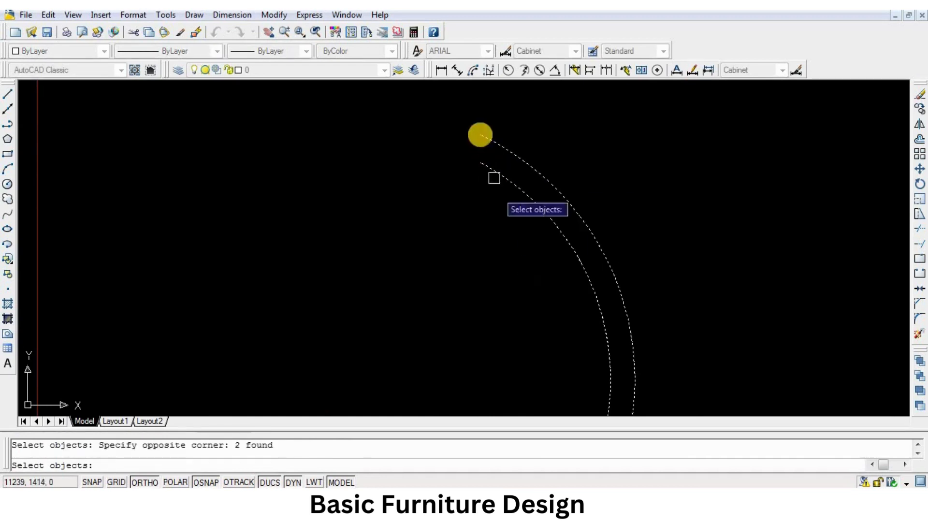
key("Return")
left_click(480, 134)
scroll(480, 136, "down", 4)
left_click(372, 137)
scroll(507, 236, "down", 4)
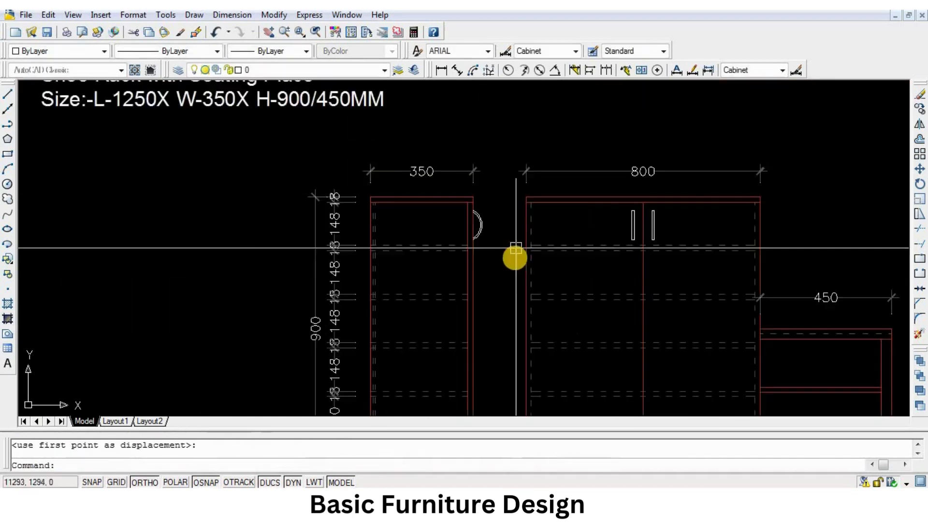
Step: Move the title and size text horizontally so it sits above the tall side view and the front elevation
scroll(520, 264, "down", 5)
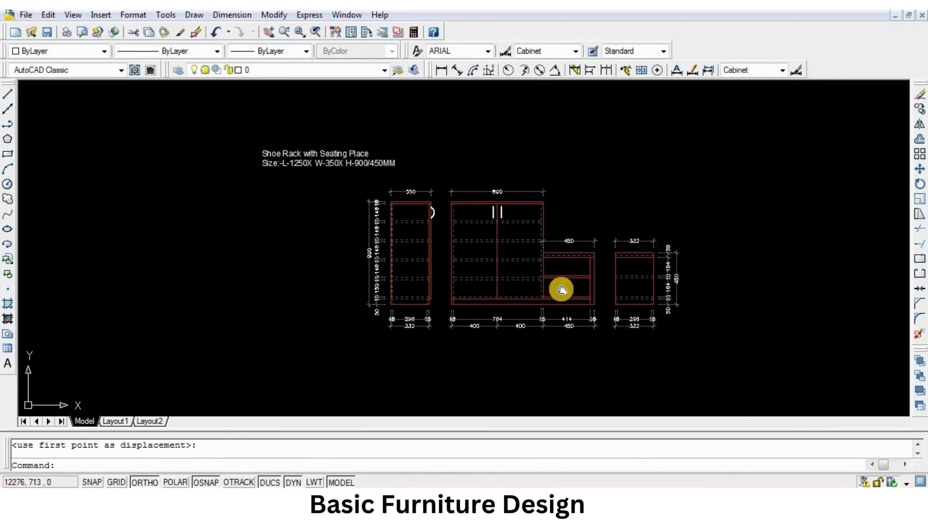
type("m")
key("Return")
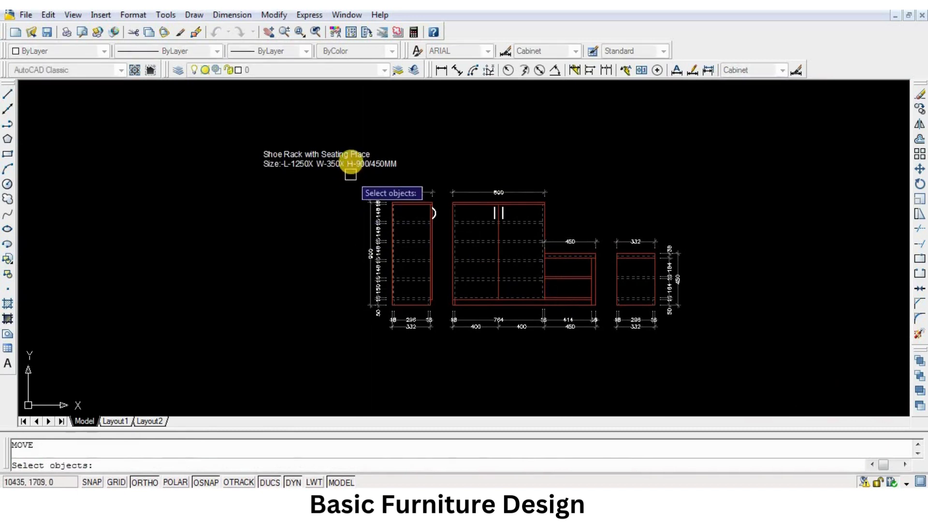
left_click(352, 164)
key("Return")
left_click(442, 130)
left_click(556, 127)
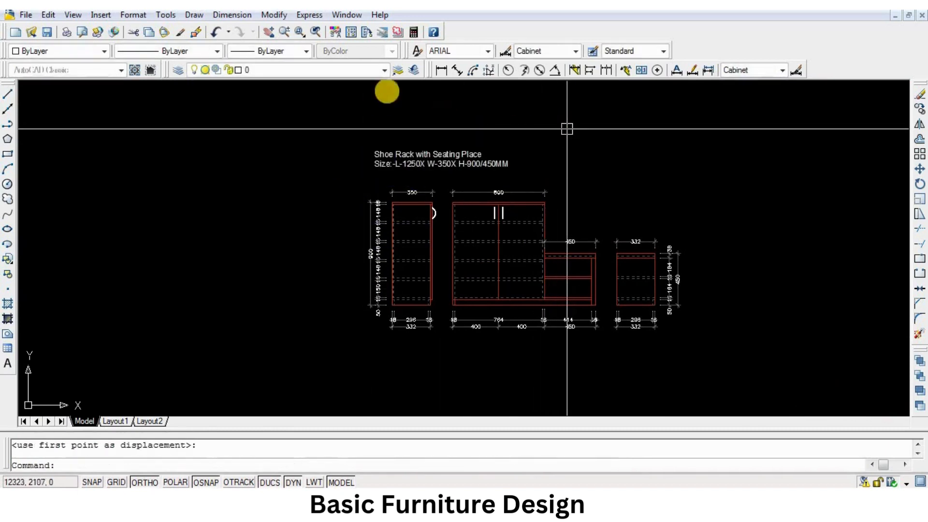
Step: Add a linear dimension for the front elevation's overall length, placed below the existing lower dimension rows
left_click(441, 70)
scroll(621, 386, "up", 4)
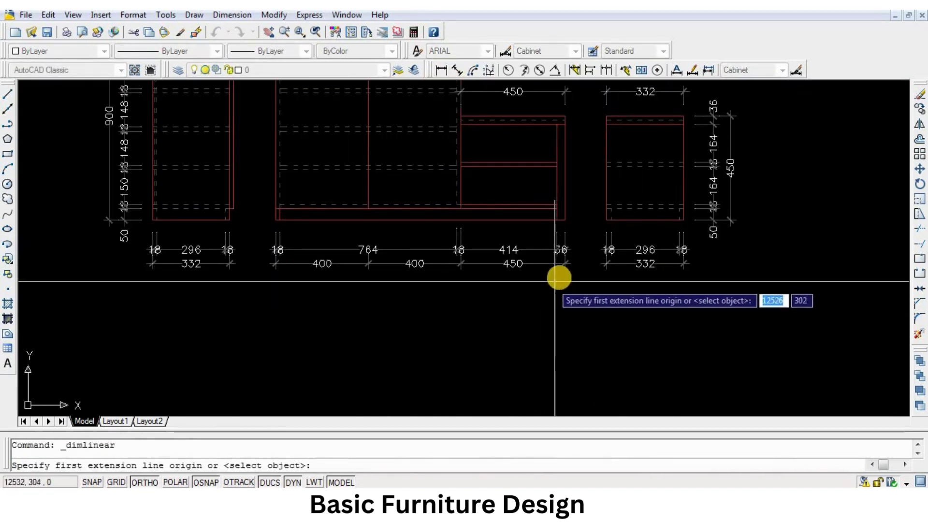
left_click(564, 268)
middle_click_drag(399, 381, 377, 377)
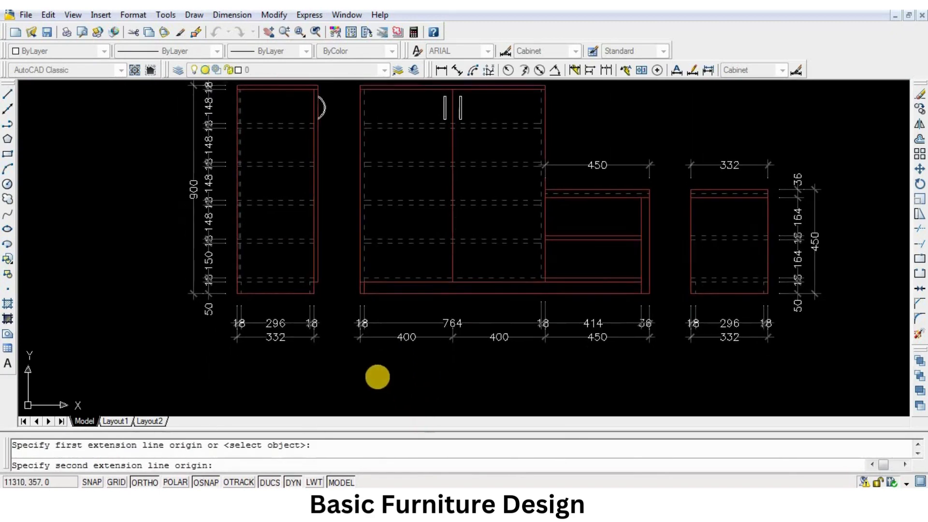
left_click(361, 342)
left_click(363, 396)
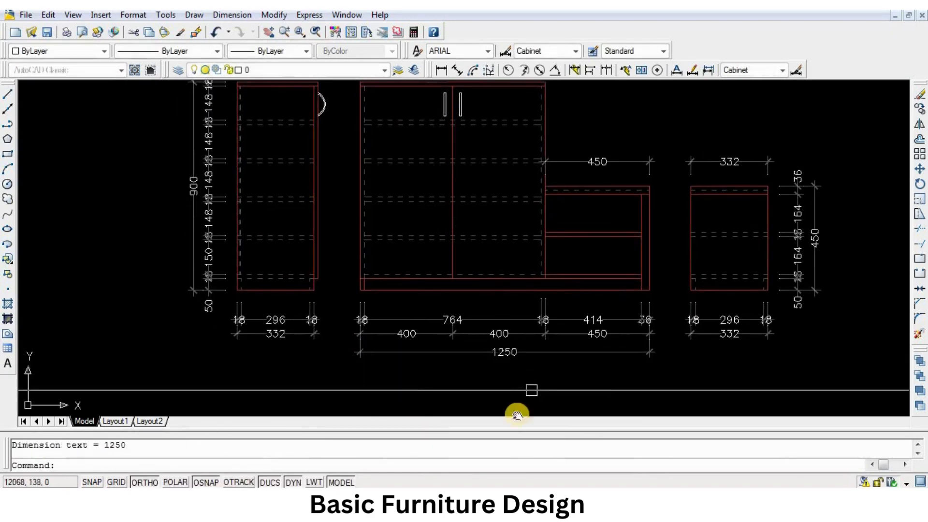
mouse_move(516, 412)
middle_mouse_down()
mouse_move(578, 385)
mouse_move(505, 234)
mouse_move(400, 174)
mouse_move(437, 189)
middle_mouse_up()
scroll(437, 189, "down", 3)
scroll(524, 230, "up", 3)
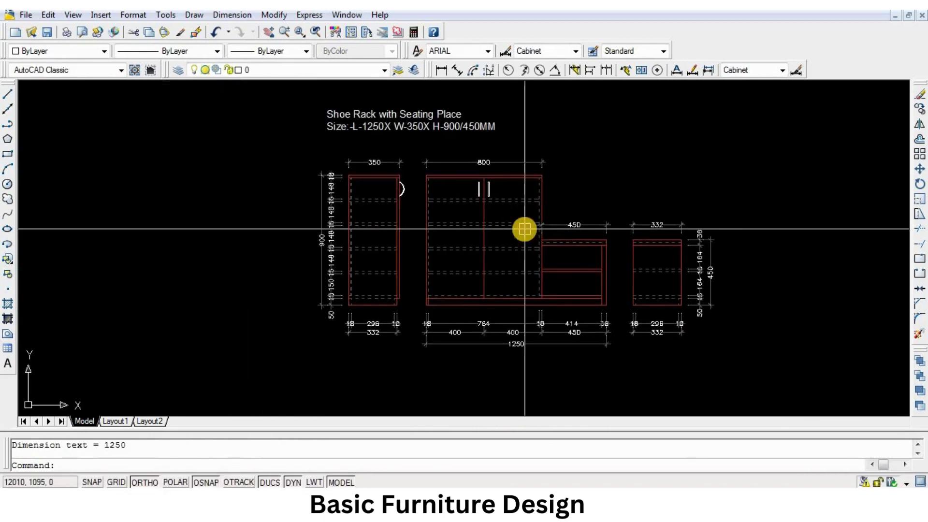
scroll(525, 228, "down", 3)
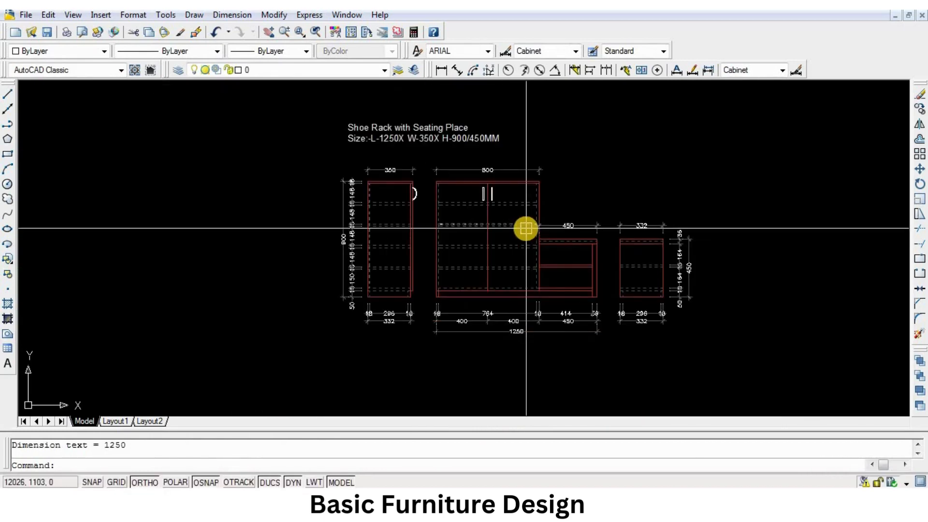